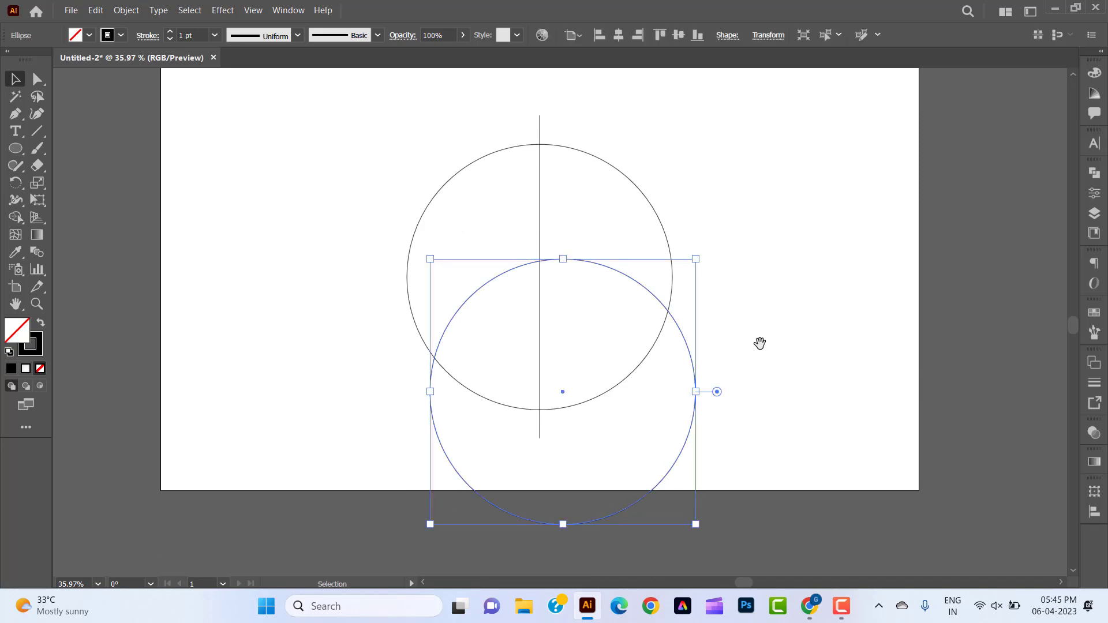
Copy the lower of the two circles and paste the copy in front.
{"action": "left_click_drag", "start_coordinate": [760, 344], "coordinate": [766, 408]}
{"action": "left_click", "coordinate": [764, 416]}
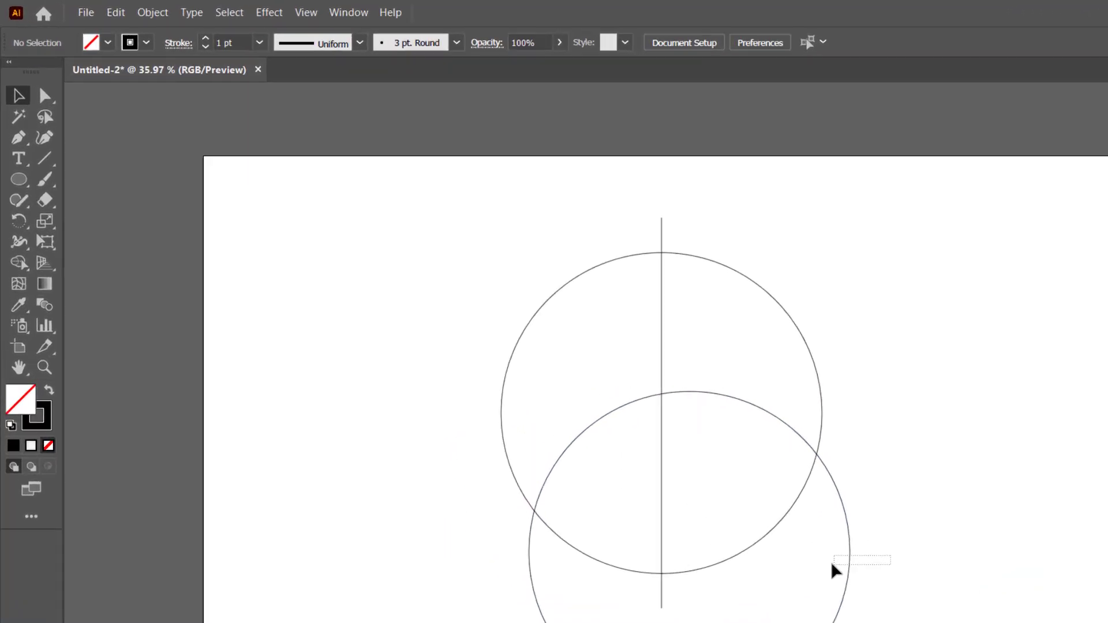
{"action": "left_click", "coordinate": [833, 567]}
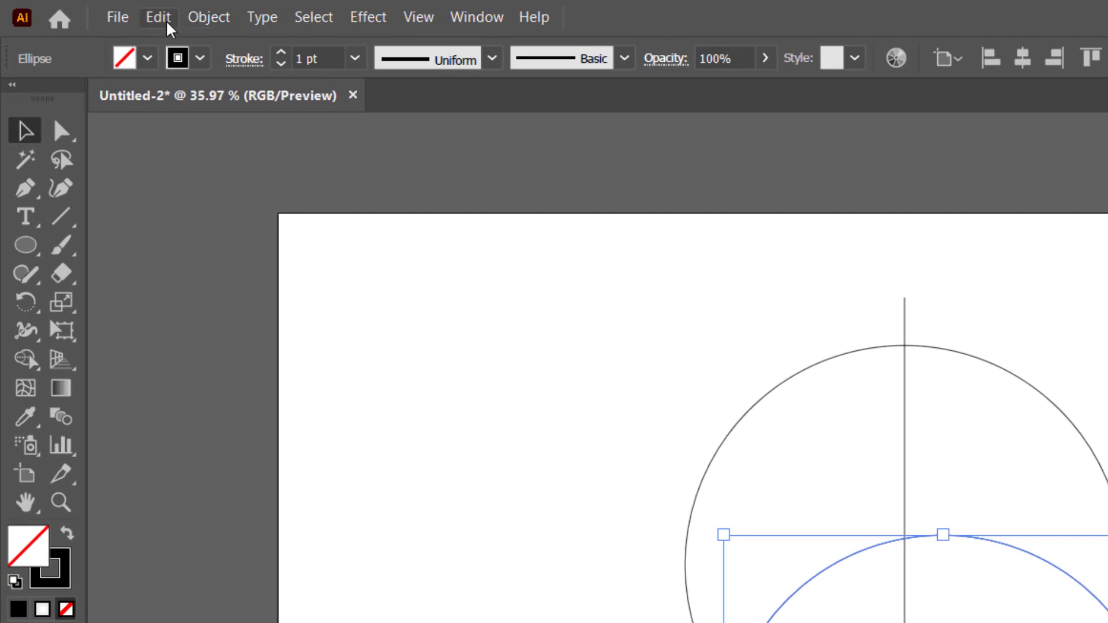
{"action": "left_click", "coordinate": [167, 27]}
{"action": "left_click", "coordinate": [186, 133]}
{"action": "left_click", "coordinate": [160, 28]}
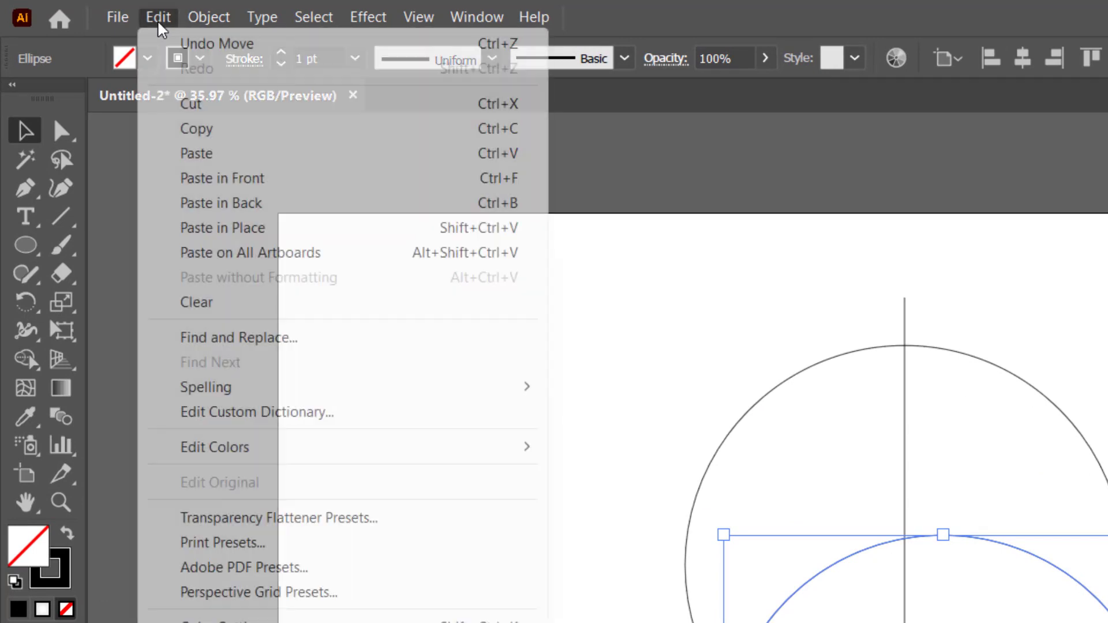
{"action": "left_click", "coordinate": [234, 178]}
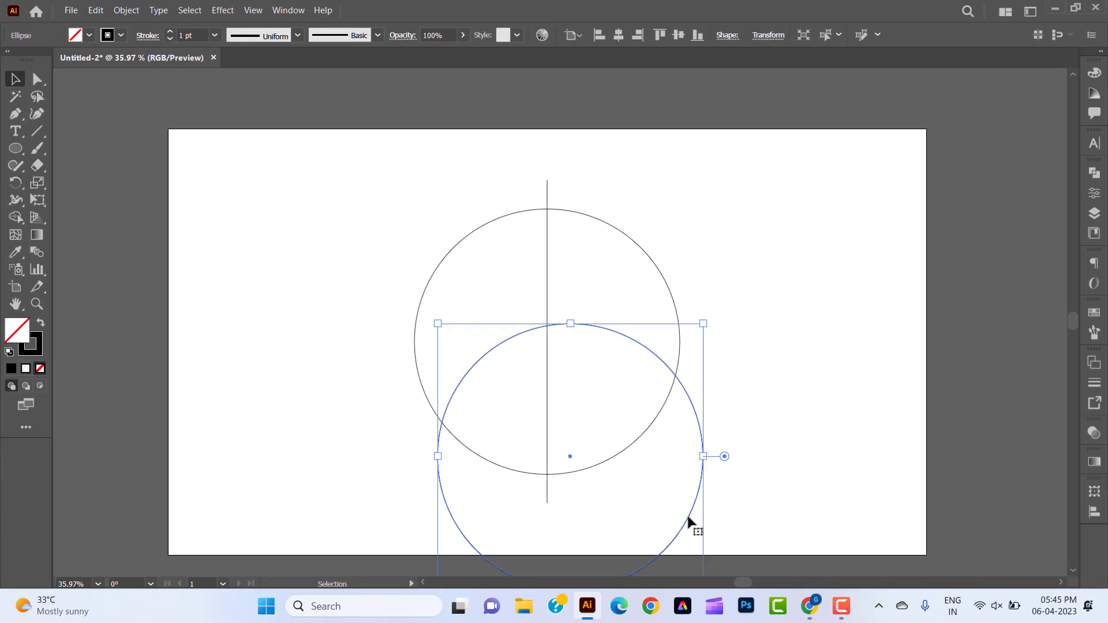
Move the pasted circle straight up so it overlaps the original circle and extends above the vertical line's upper end.
{"action": "left_click", "coordinate": [822, 597]}
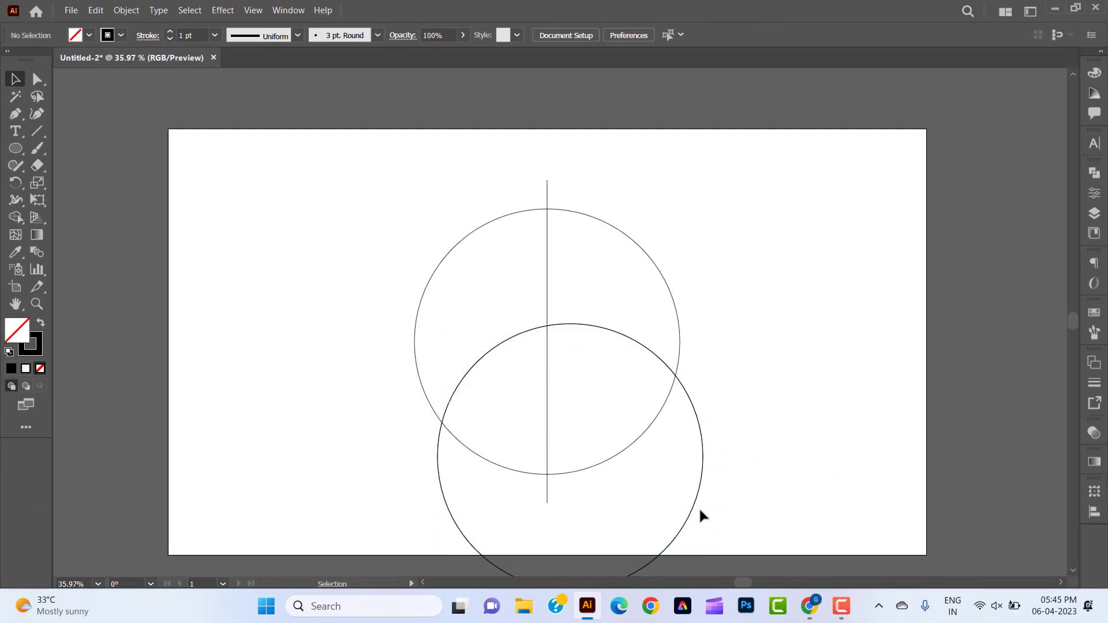
{"action": "left_click_drag", "start_coordinate": [693, 514], "coordinate": [679, 321]}
{"action": "left_click", "coordinate": [753, 406]}
{"action": "key", "text": "space"}
{"action": "left_click_drag", "start_coordinate": [766, 425], "coordinate": [760, 403]}
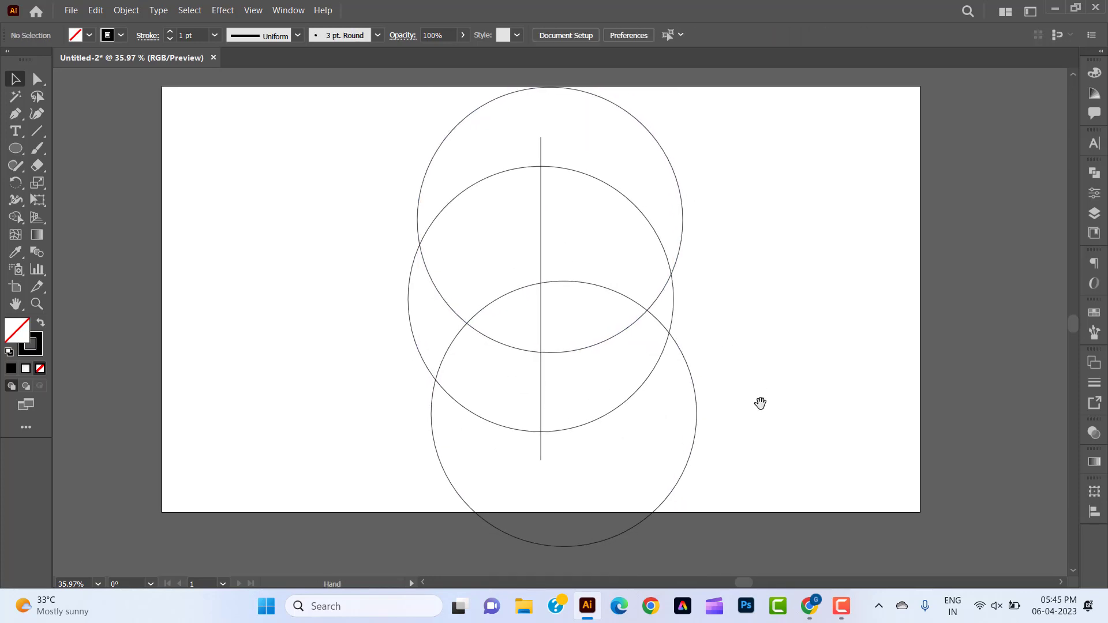
Duplicate the lowest circle in front and move the copy down until its top meets the uppermost circle's bottom edge at the vertical line.
{"action": "left_click", "coordinate": [696, 445]}
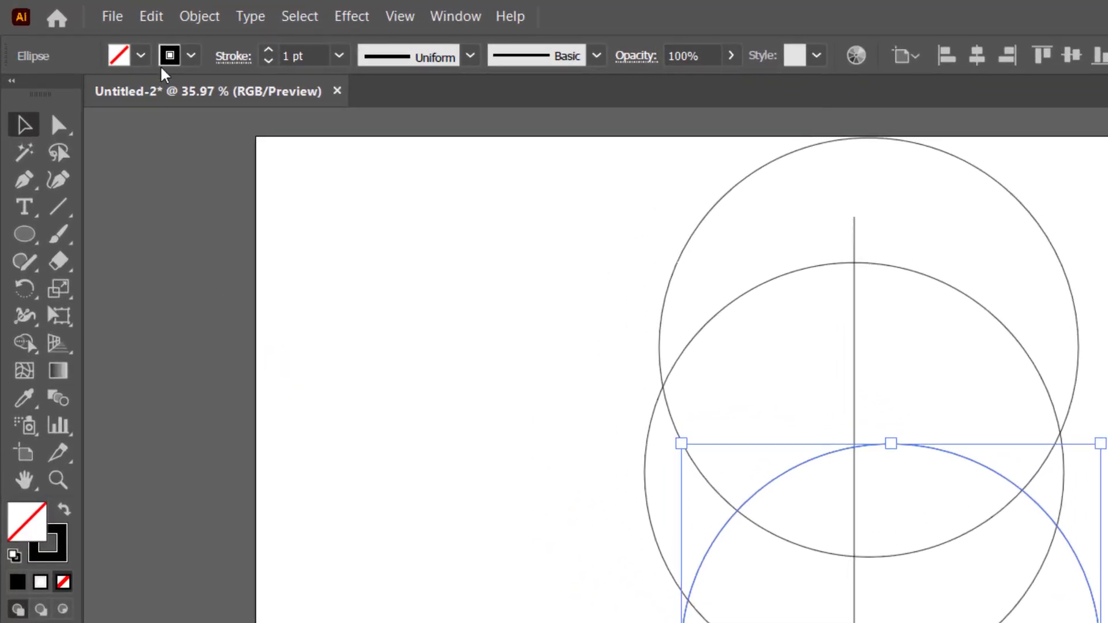
{"action": "left_click", "coordinate": [149, 18]}
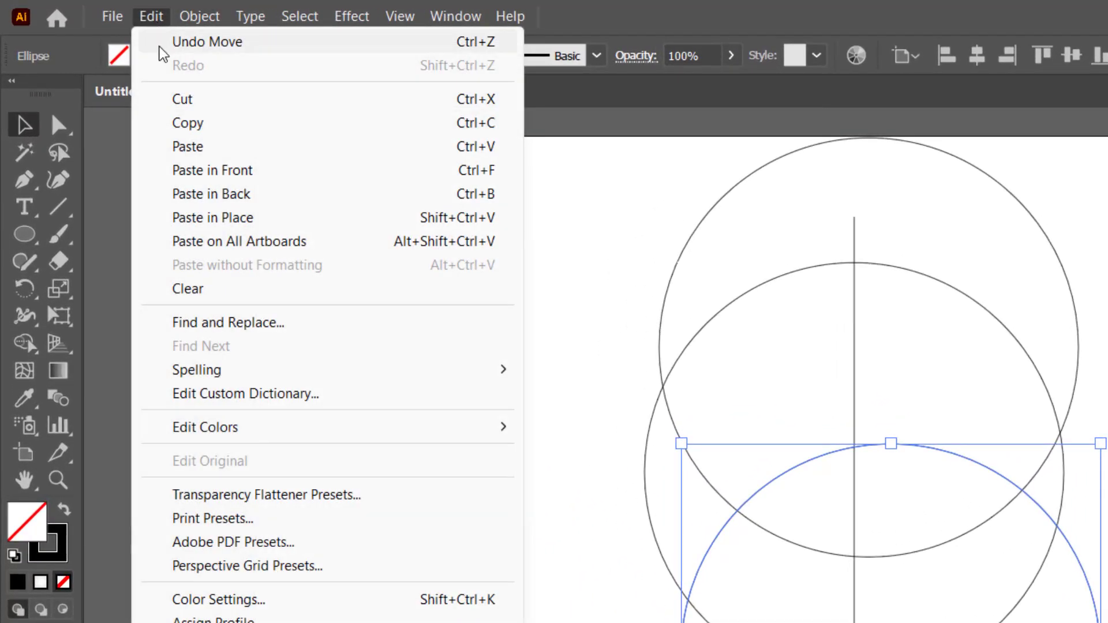
{"action": "left_click", "coordinate": [193, 124]}
{"action": "left_click", "coordinate": [157, 19]}
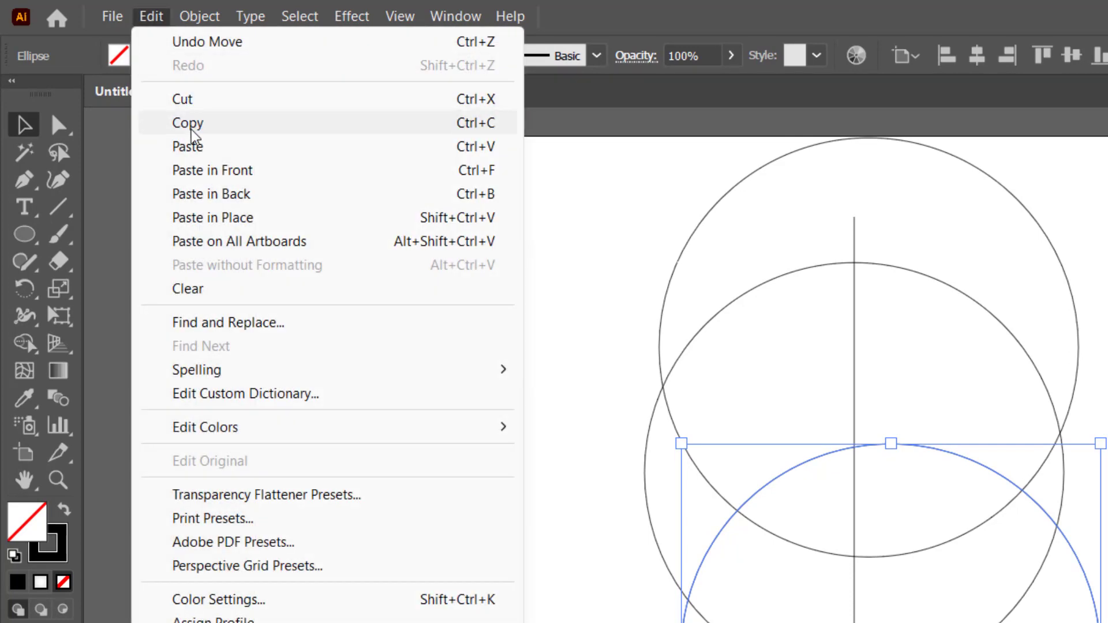
{"action": "left_click", "coordinate": [198, 173]}
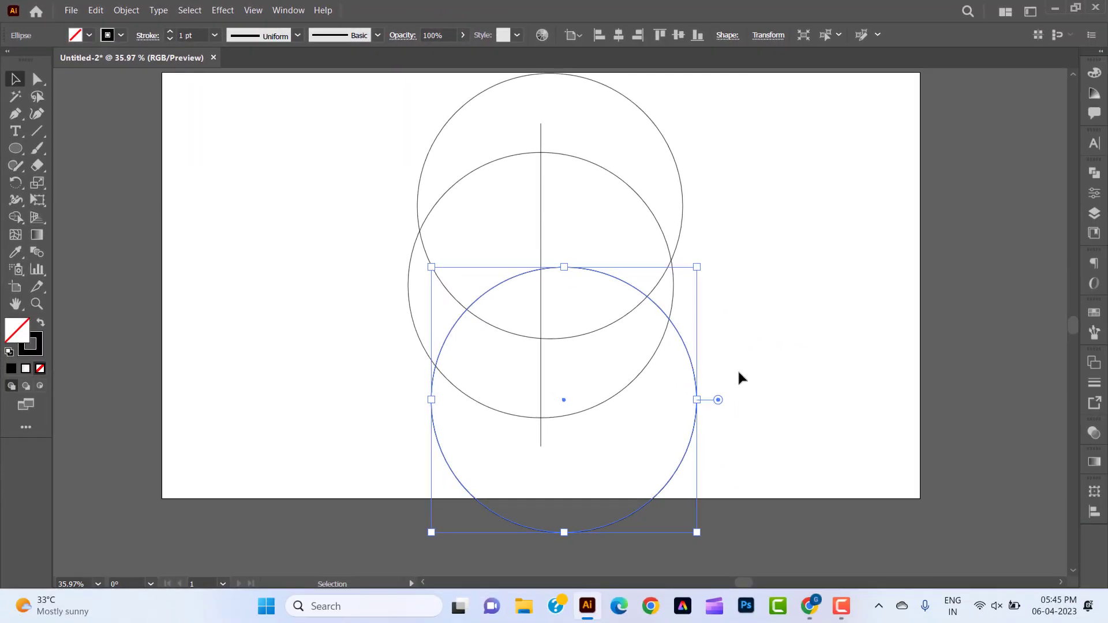
{"action": "left_click", "coordinate": [709, 332]}
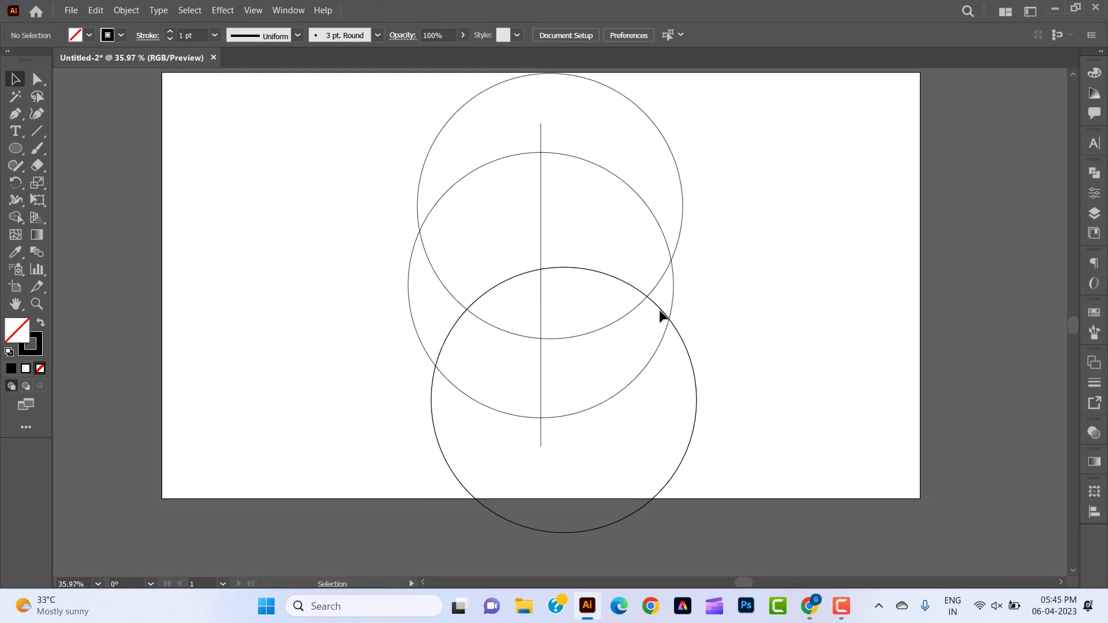
{"action": "left_click_drag", "start_coordinate": [663, 311], "coordinate": [638, 379]}
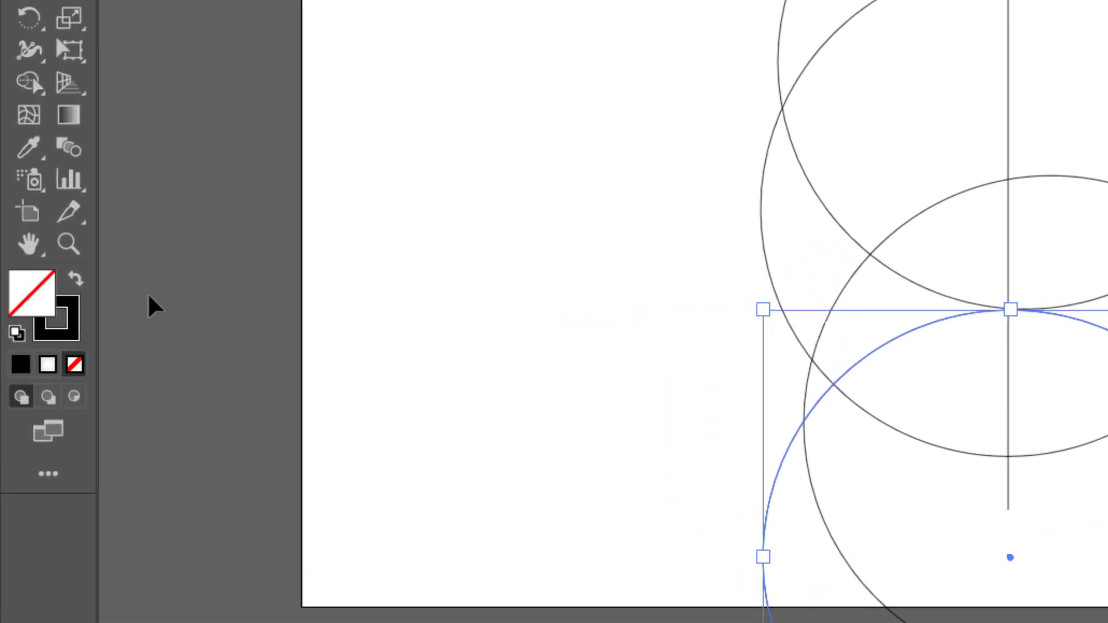
Nudge the new lowest circle up so its top edge touches the uppermost circle's bottom edge at the vertical line.
{"action": "left_click", "coordinate": [66, 250]}
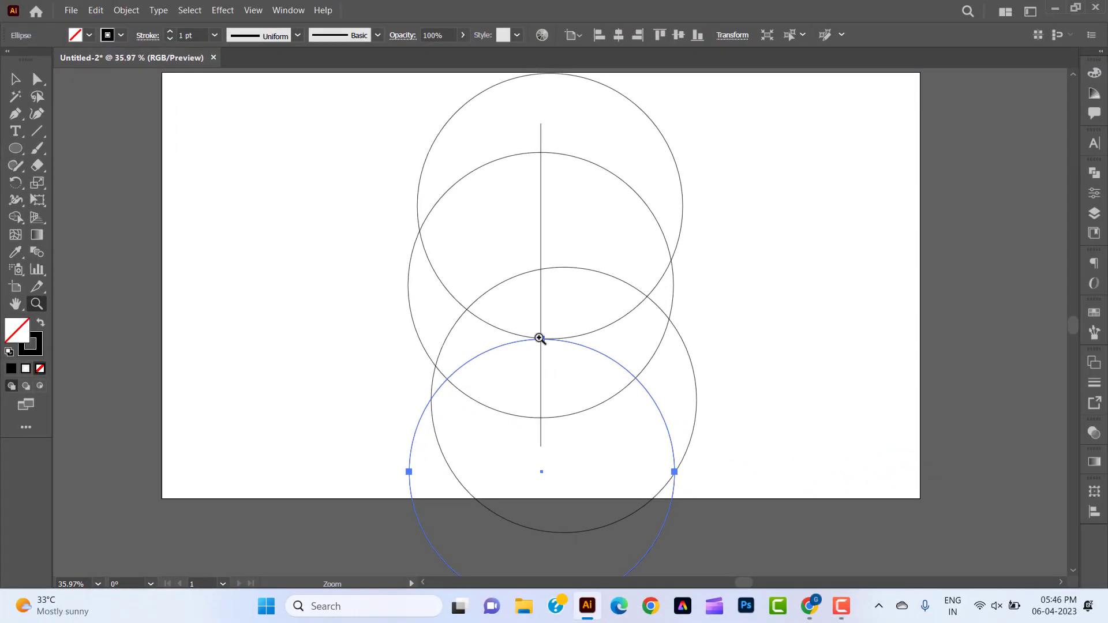
{"action": "left_click", "coordinate": [1066, 336]}
{"action": "left_click_drag", "start_coordinate": [571, 354], "coordinate": [927, 496]}
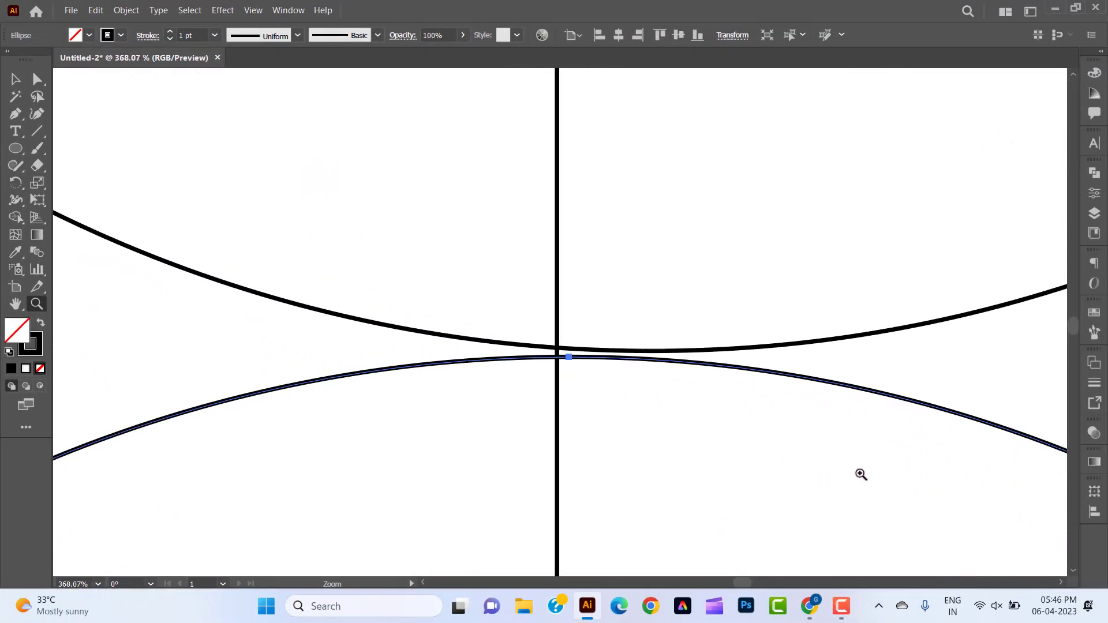
{"action": "left_click", "coordinate": [15, 79]}
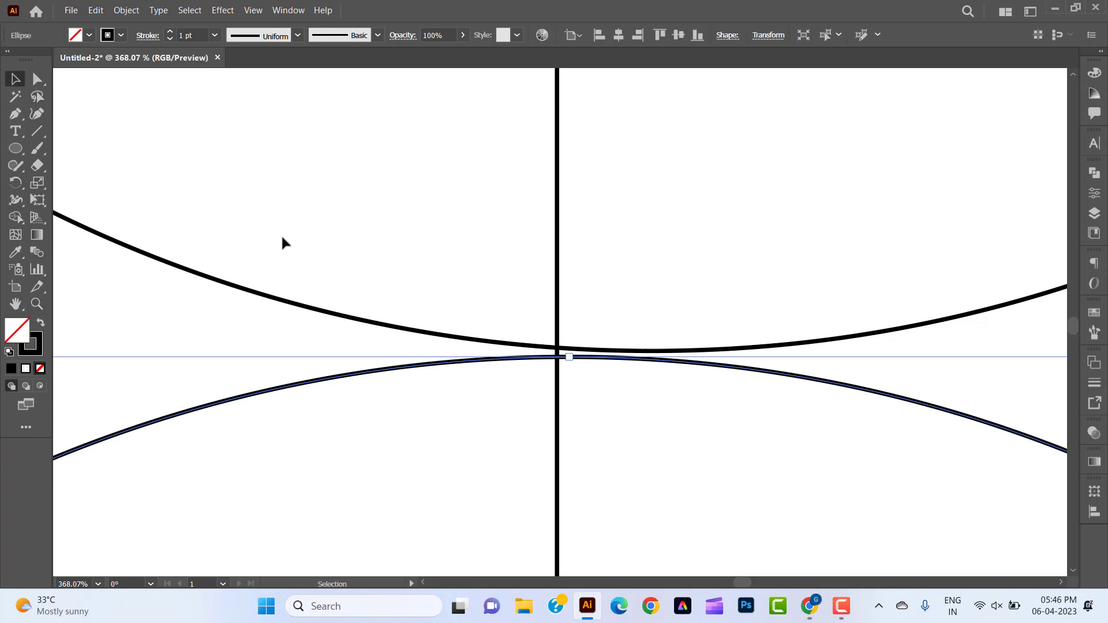
{"action": "left_click", "coordinate": [756, 309]}
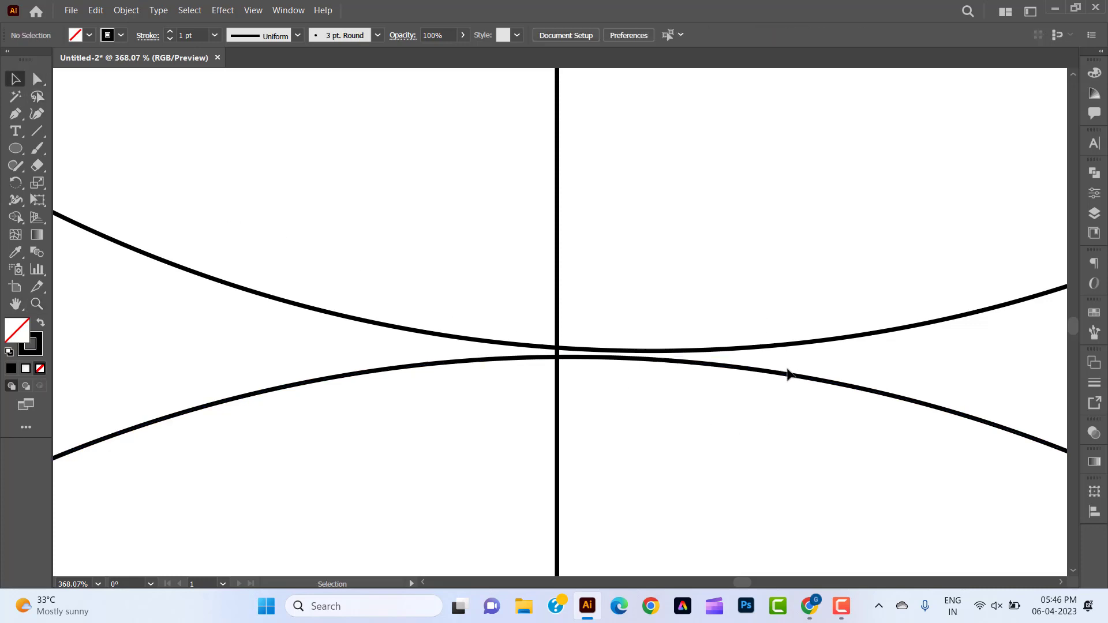
{"action": "left_click", "coordinate": [795, 385]}
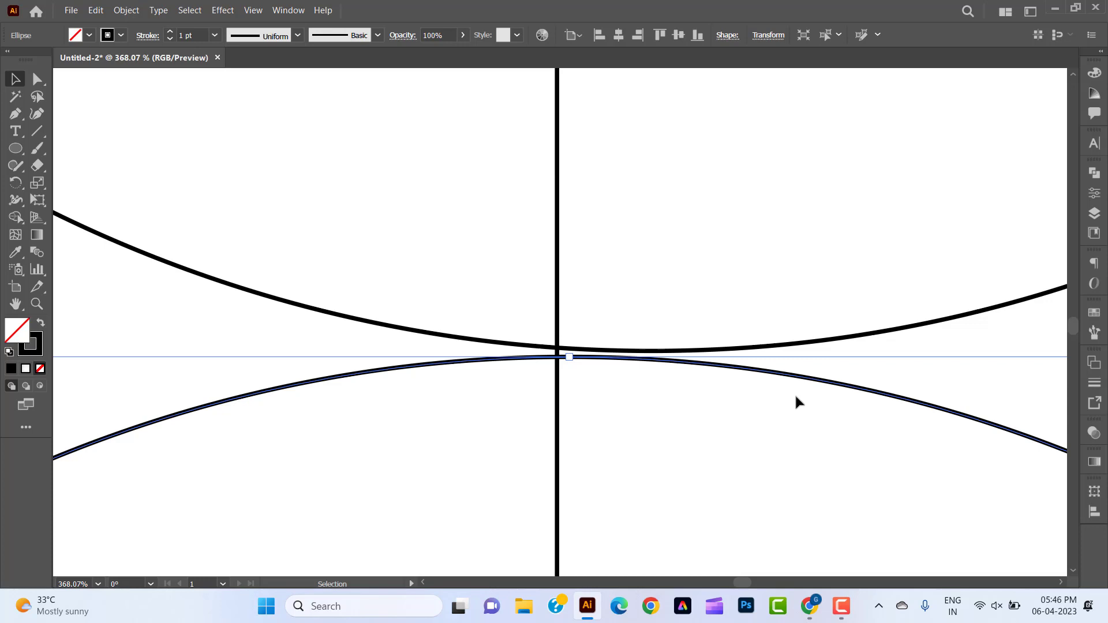
{"action": "key", "text": "Up"}
{"action": "left_click", "coordinate": [777, 415]}
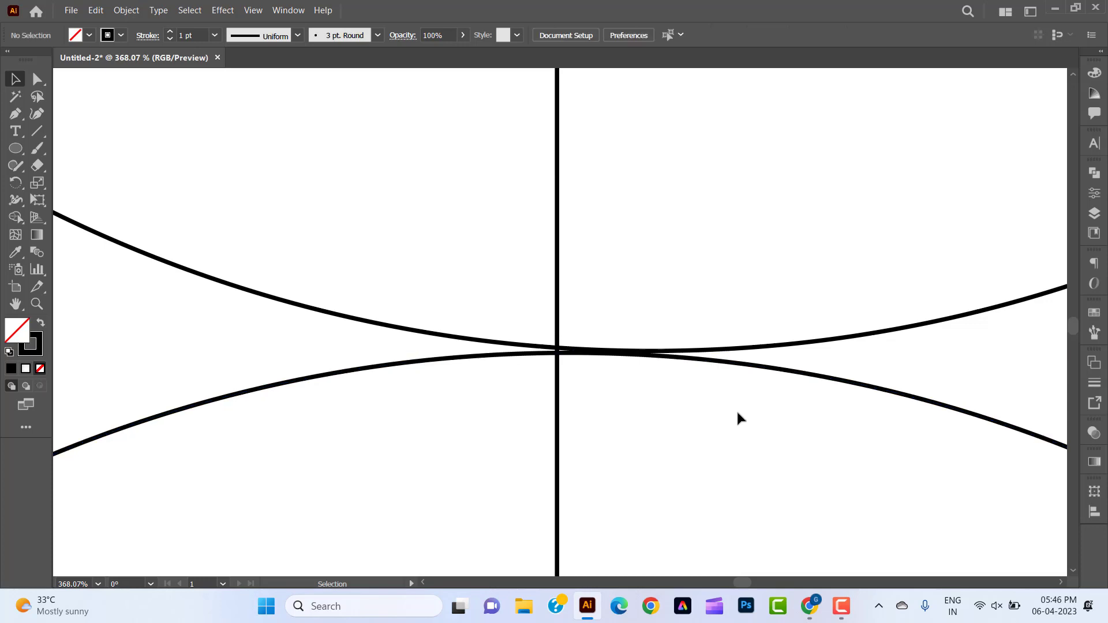
{"action": "left_click", "coordinate": [847, 379]}
{"action": "key", "text": "Up"}
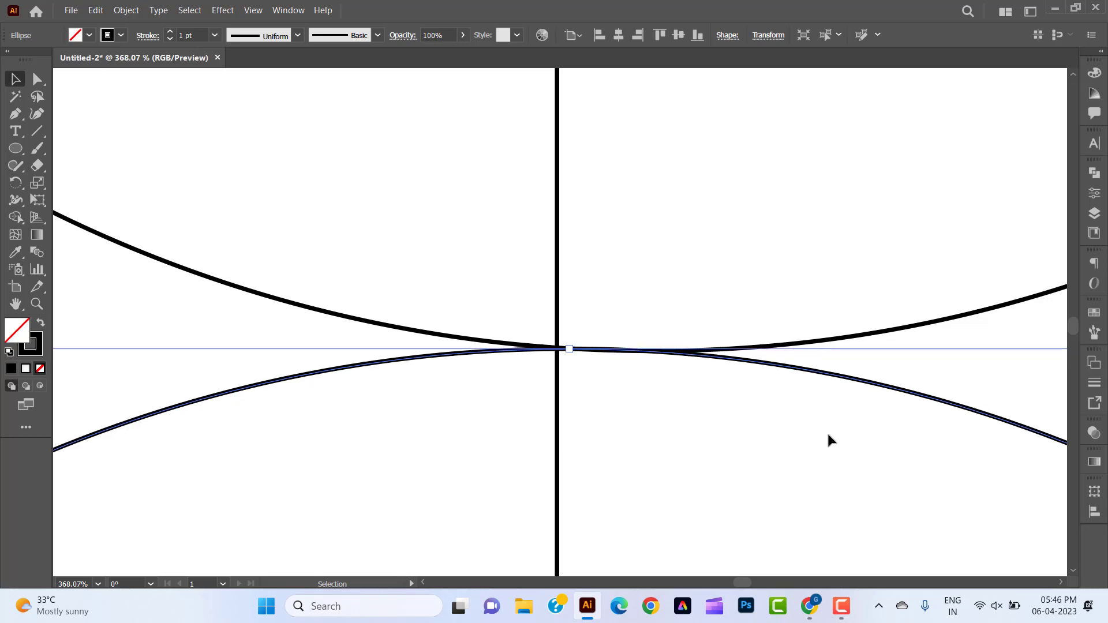
{"action": "key", "text": "Down"}
{"action": "left_click", "coordinate": [828, 434]}
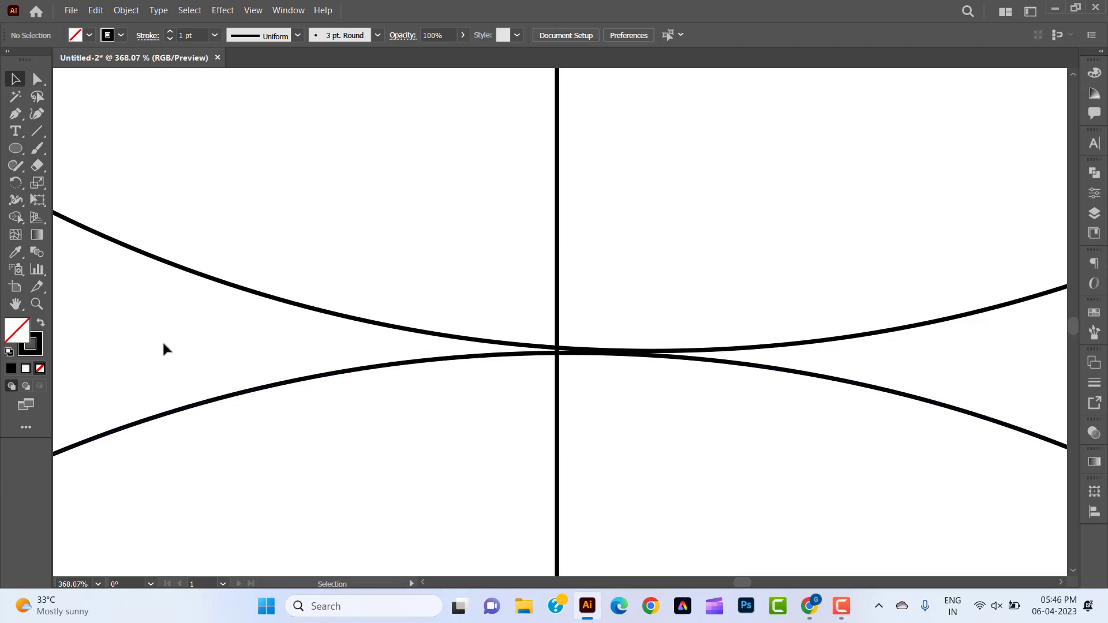
Select all circles and the line, and merge the central circle's regions left of the line and above the lowest arc with Shape Builder.
{"action": "left_click", "coordinate": [35, 304]}
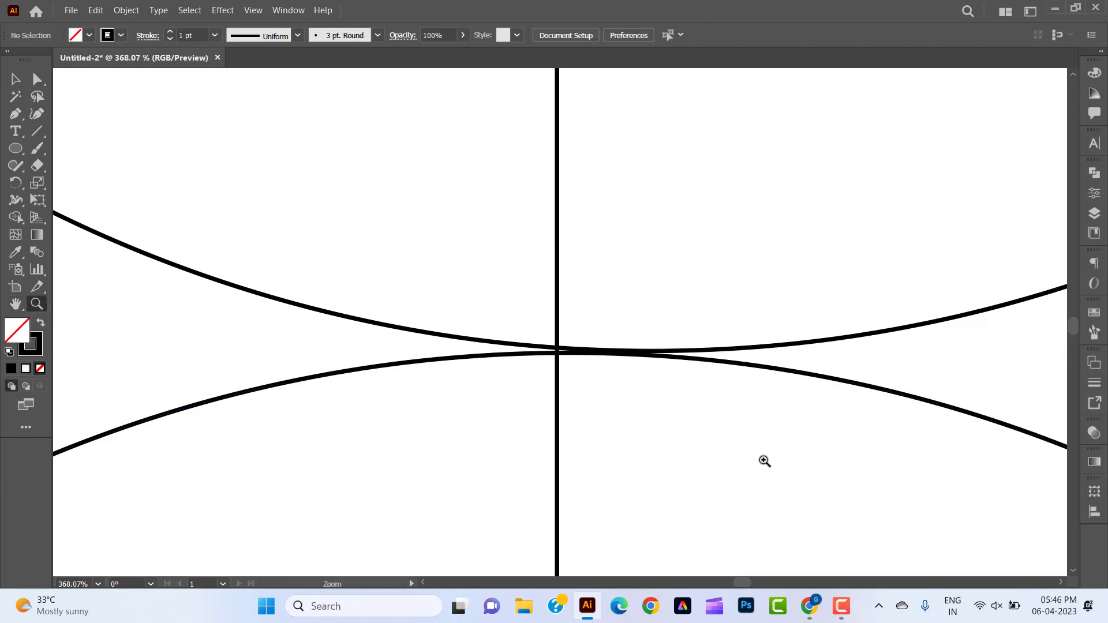
{"action": "left_click_drag", "start_coordinate": [764, 460], "coordinate": [501, 308]}
{"action": "key", "text": "space"}
{"action": "left_click_drag", "start_coordinate": [676, 468], "coordinate": [530, 408]}
{"action": "left_click_drag", "start_coordinate": [644, 455], "coordinate": [508, 396]}
{"action": "key", "text": "space"}
{"action": "left_click_drag", "start_coordinate": [592, 436], "coordinate": [528, 389]}
{"action": "key", "text": "v"}
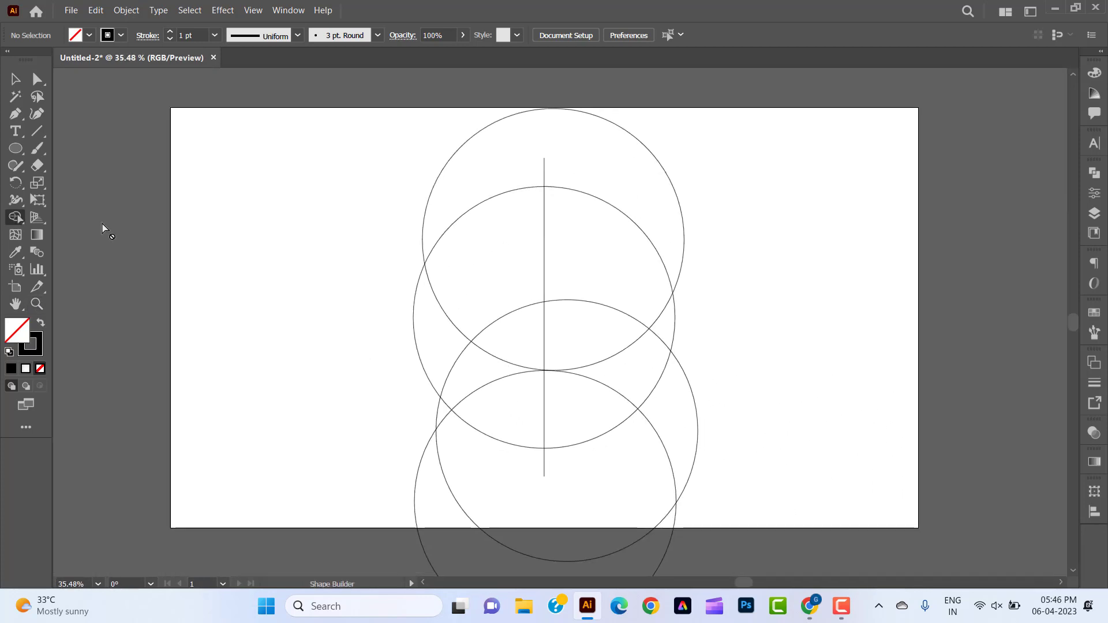
{"action": "left_click_drag", "start_coordinate": [322, 203], "coordinate": [434, 330]}
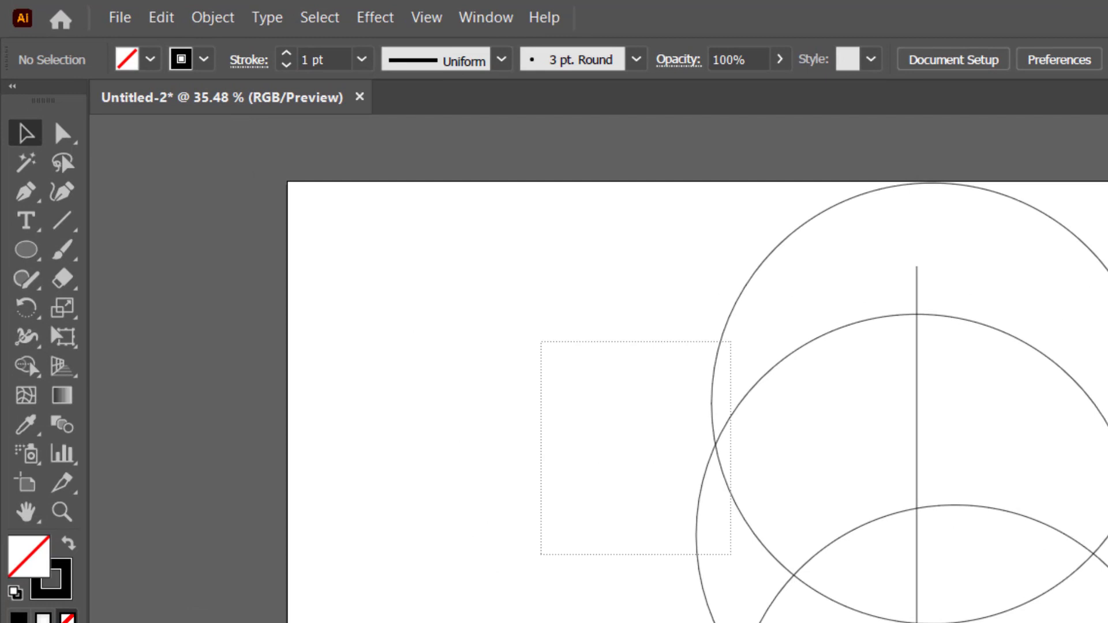
{"action": "left_click_drag", "start_coordinate": [731, 554], "coordinate": [808, 622]}
{"action": "left_click", "coordinate": [26, 368]}
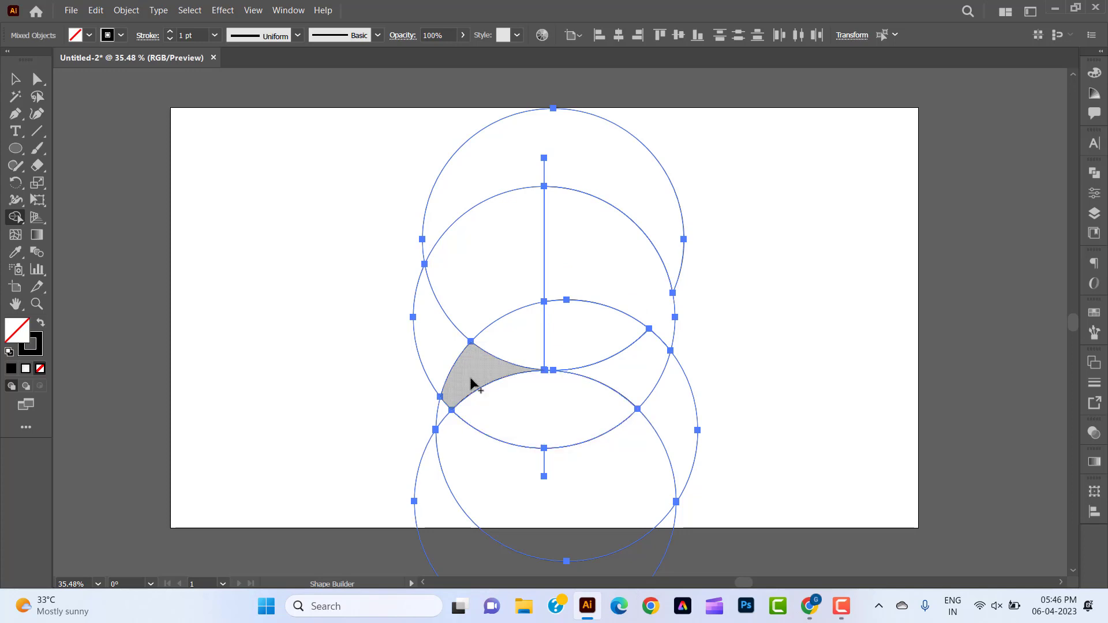
{"action": "mouse_move", "coordinate": [469, 383]}
{"action": "left_mouse_down"}
{"action": "mouse_move", "coordinate": [450, 347]}
{"action": "mouse_move", "coordinate": [497, 334]}
{"action": "left_mouse_up"}
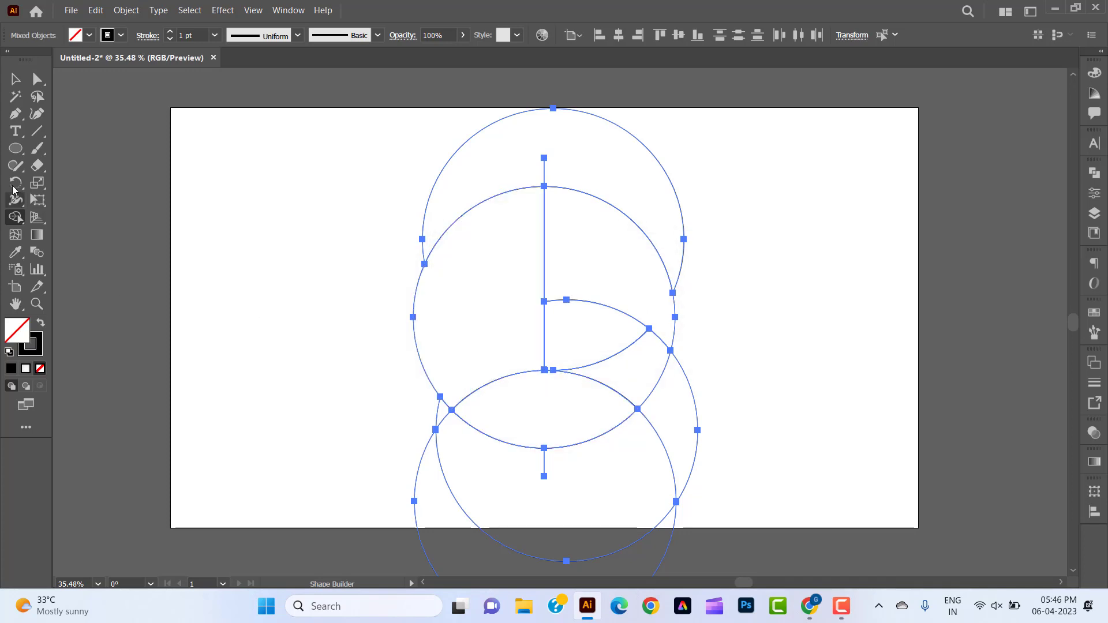
Delete the leftover piece of the uppermost circle and the line stub above the central circle.
{"action": "left_click", "coordinate": [15, 79]}
{"action": "left_click", "coordinate": [248, 219]}
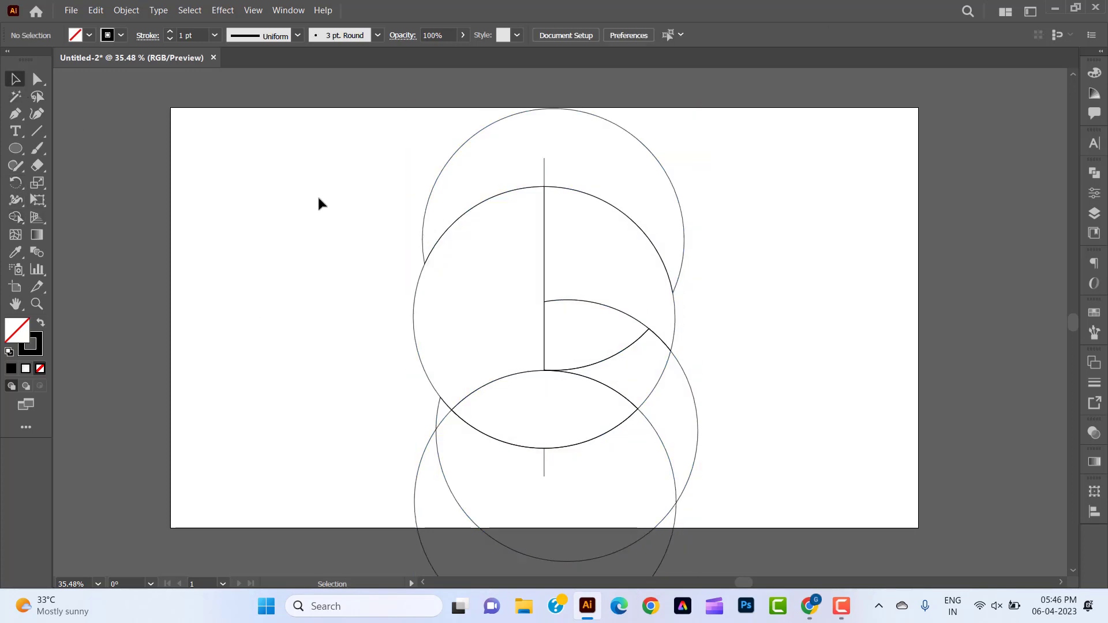
{"action": "left_click", "coordinate": [456, 152]}
{"action": "key", "text": "Delete"}
{"action": "left_click", "coordinate": [544, 171]}
{"action": "key", "text": "Delete"}
Delete the leftover pieces of the two lower circles and the line stub below the central circle.
{"action": "left_click", "coordinate": [696, 456]}
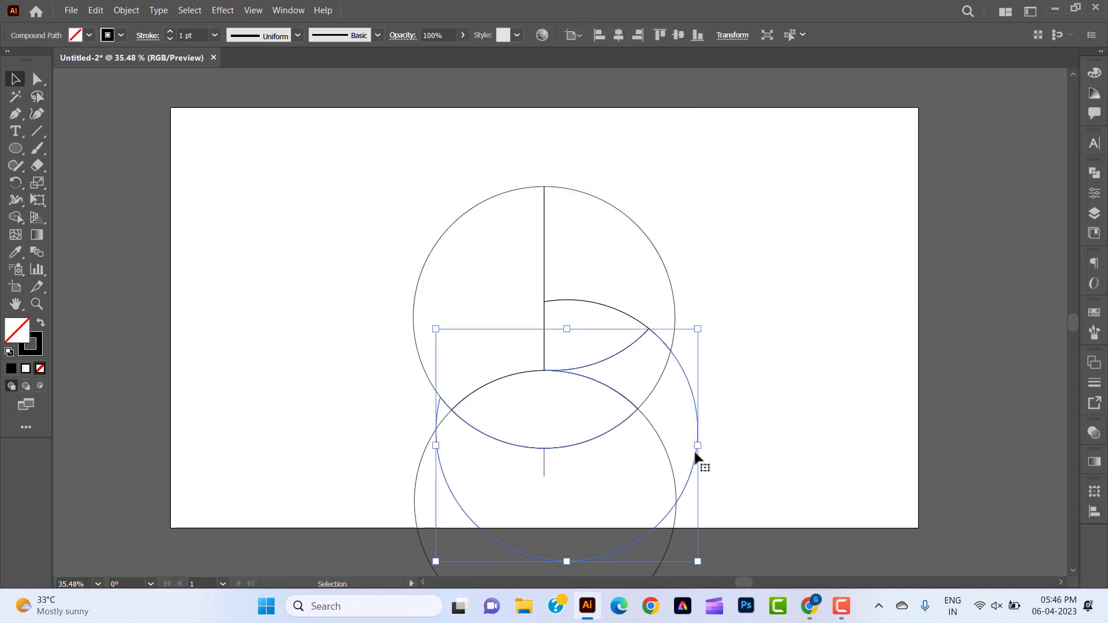
{"action": "key", "text": "Delete"}
{"action": "left_click", "coordinate": [663, 451]}
{"action": "key", "text": "Delete"}
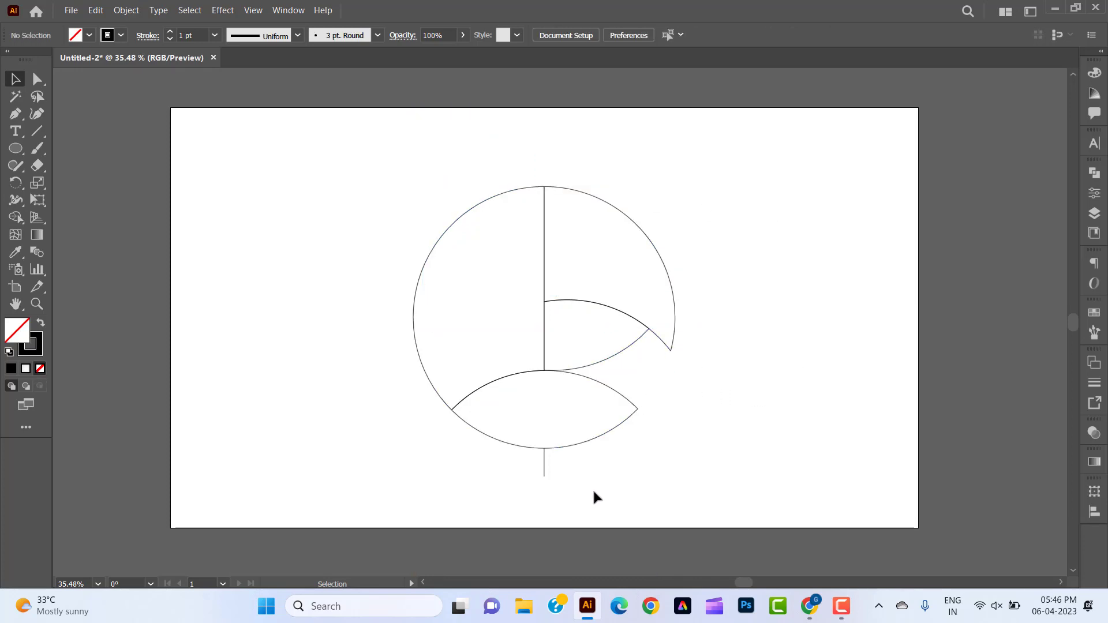
{"action": "left_click", "coordinate": [544, 465]}
{"action": "key", "text": "Delete"}
Swap fill and stroke on all remaining shapes to give them a black fill with no stroke.
{"action": "left_click_drag", "start_coordinate": [707, 443], "coordinate": [346, 193]}
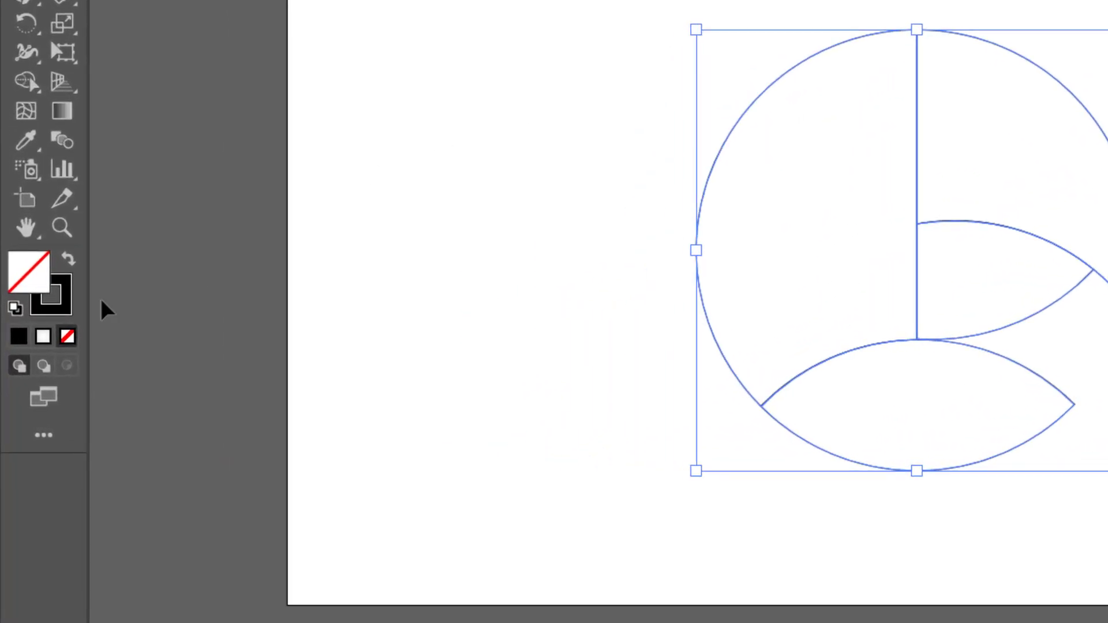
{"action": "left_click", "coordinate": [68, 261]}
{"action": "left_click", "coordinate": [448, 300]}
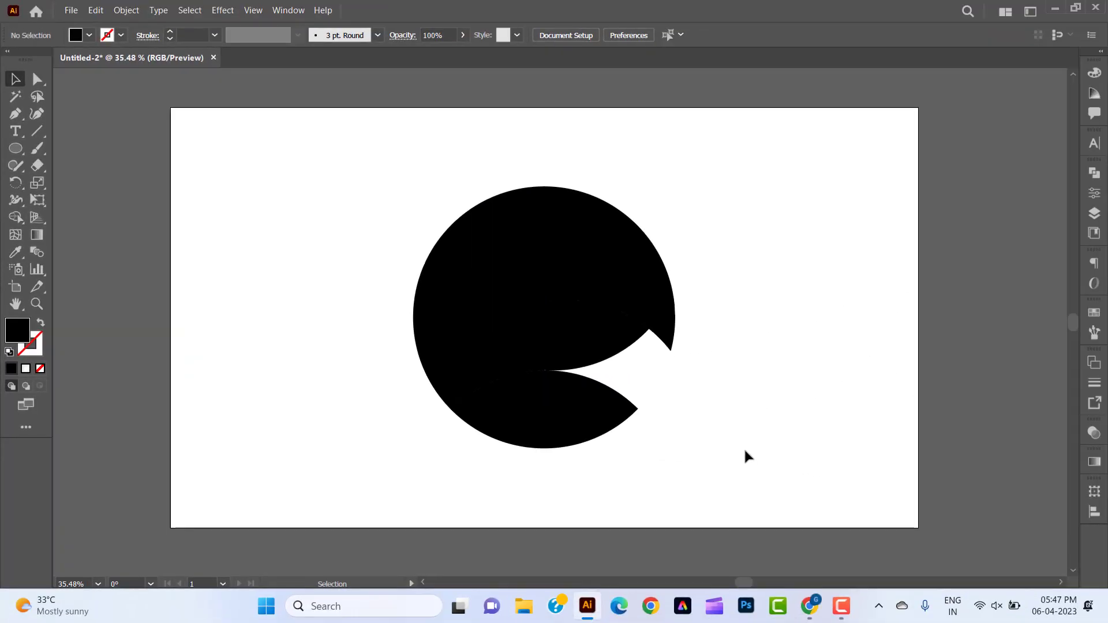
Apply Offset Path to all the black shapes with an offset of 30 px, miter joins and a miter limit of 4.
{"action": "left_click_drag", "start_coordinate": [744, 456], "coordinate": [356, 163]}
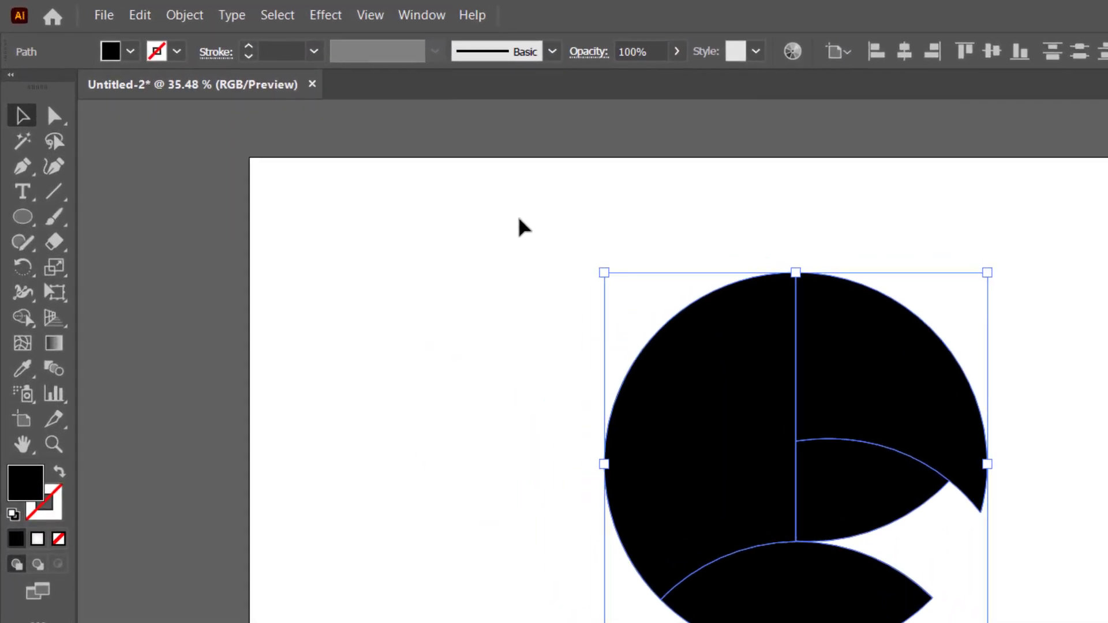
{"action": "left_click", "coordinate": [179, 19]}
{"action": "mouse_move", "coordinate": [345, 505]}
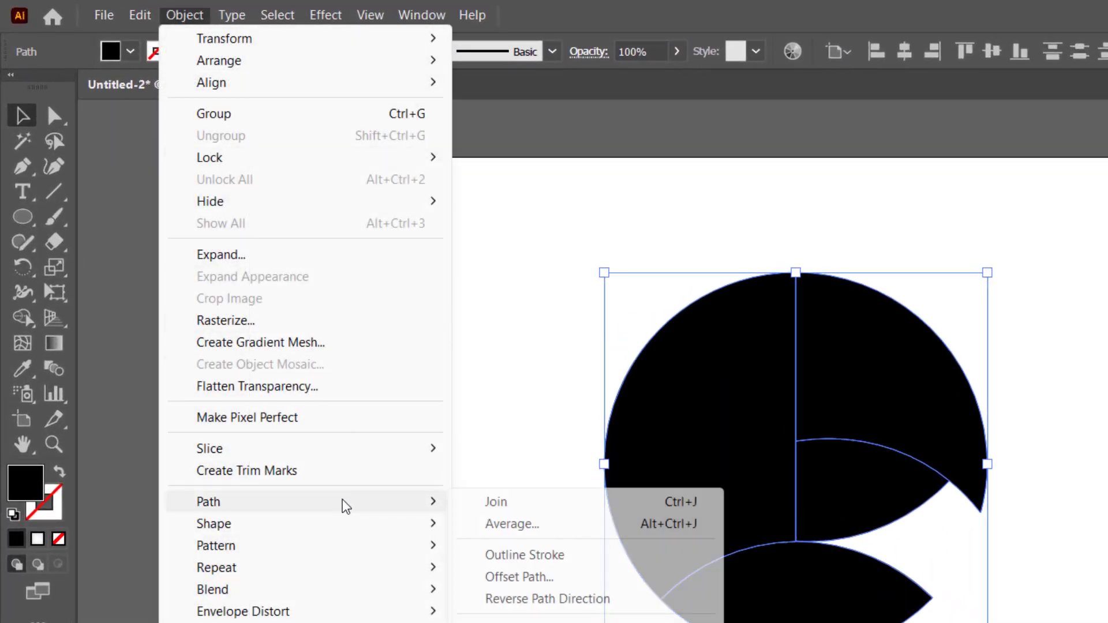
{"action": "left_click", "coordinate": [519, 577]}
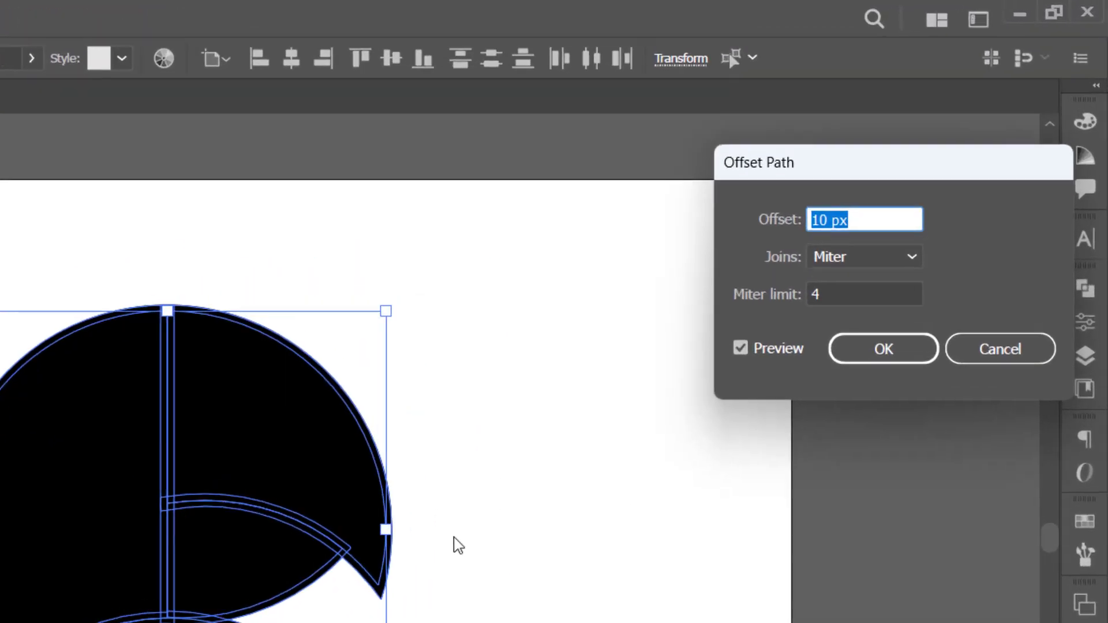
{"action": "key", "text": "Up"}
{"action": "key", "text": "Up"}
{"action": "key", "text": "Up"}
{"action": "key", "text": "Up"}
{"action": "key", "text": "Up"}
{"action": "key", "text": "Up"}
{"action": "key", "text": "Up"}
{"action": "key", "text": "Up"}
{"action": "key", "text": "Up"}
{"action": "key", "text": "Up"}
{"action": "key", "text": "Up"}
{"action": "key", "text": "Up"}
{"action": "key", "text": "Up"}
{"action": "key", "text": "Up"}
{"action": "key", "text": "Up"}
{"action": "key", "text": "Up"}
{"action": "key", "text": "Up"}
{"action": "key", "text": "Up"}
{"action": "key", "text": "Up"}
{"action": "key", "text": "Up"}
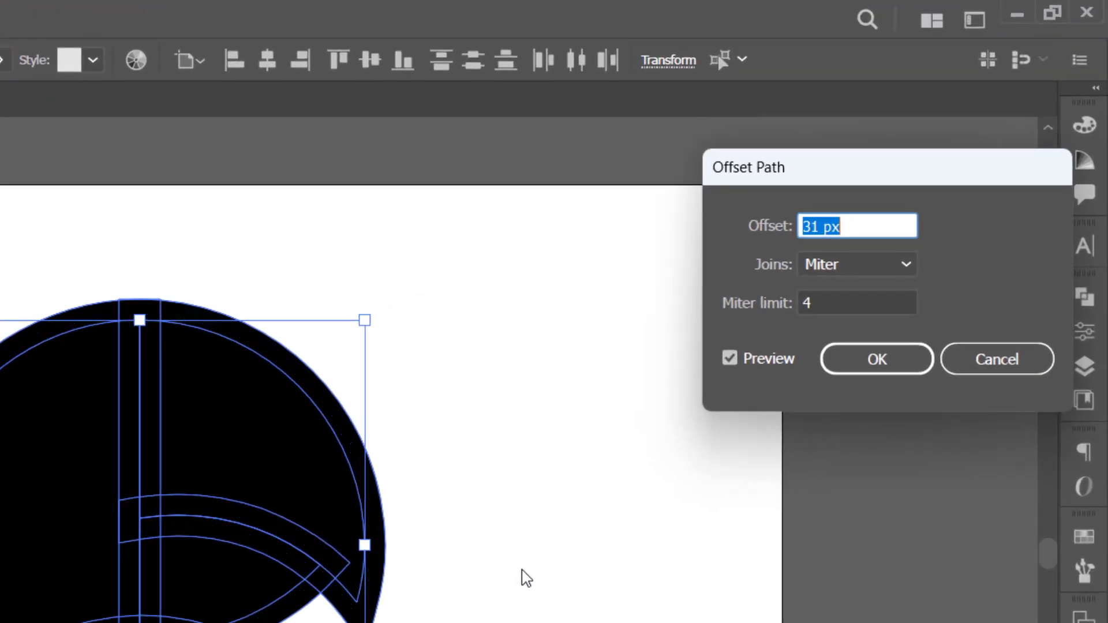
{"action": "key", "text": "Down"}
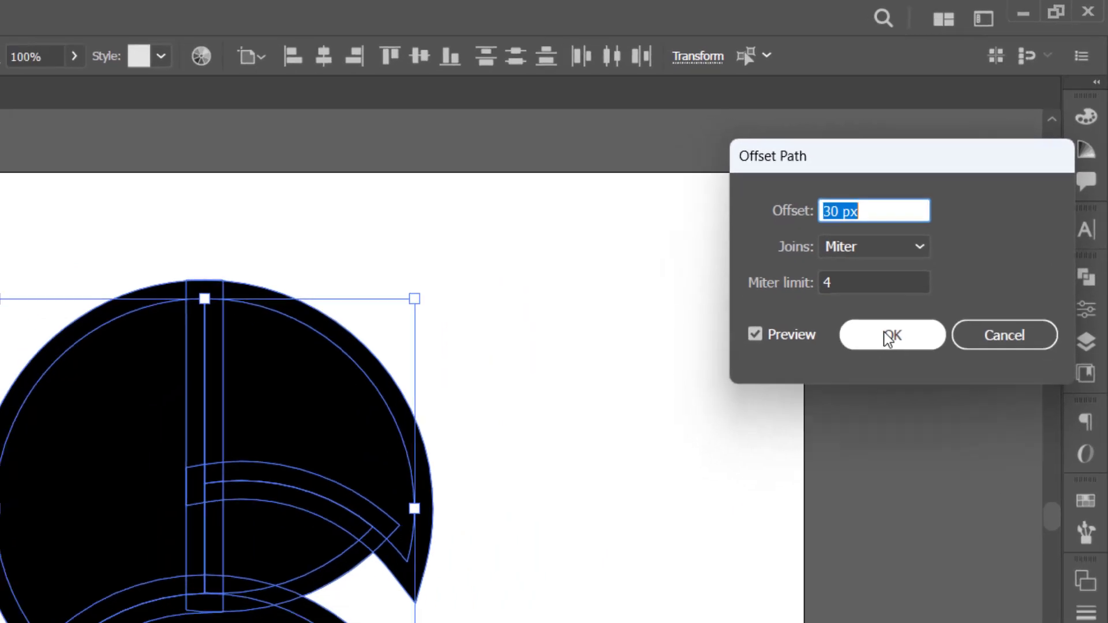
{"action": "left_click", "coordinate": [889, 337]}
{"action": "left_click", "coordinate": [542, 566]}
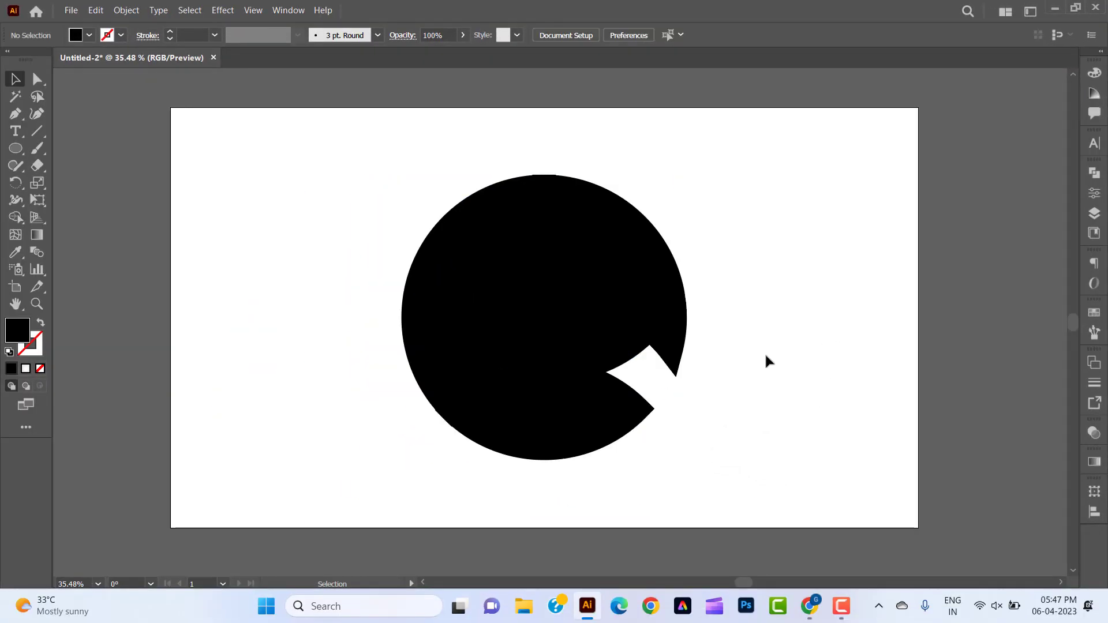
Bring the four original inner shapes in front of their black offset copies.
{"action": "left_click", "coordinate": [607, 349]}
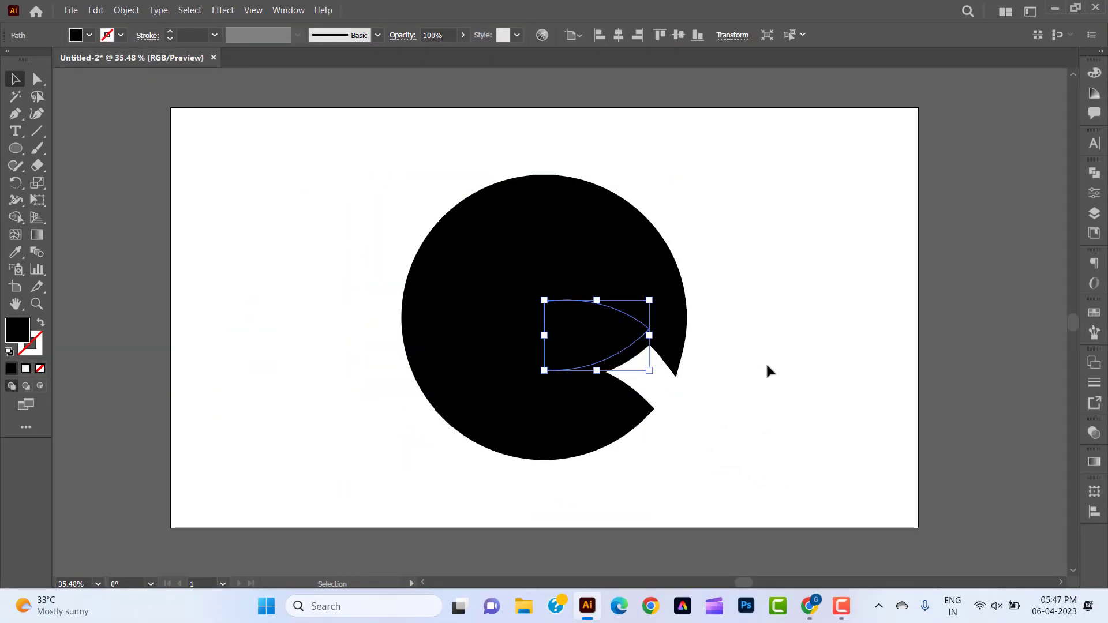
{"action": "left_click", "coordinate": [547, 417], "text": "shift"}
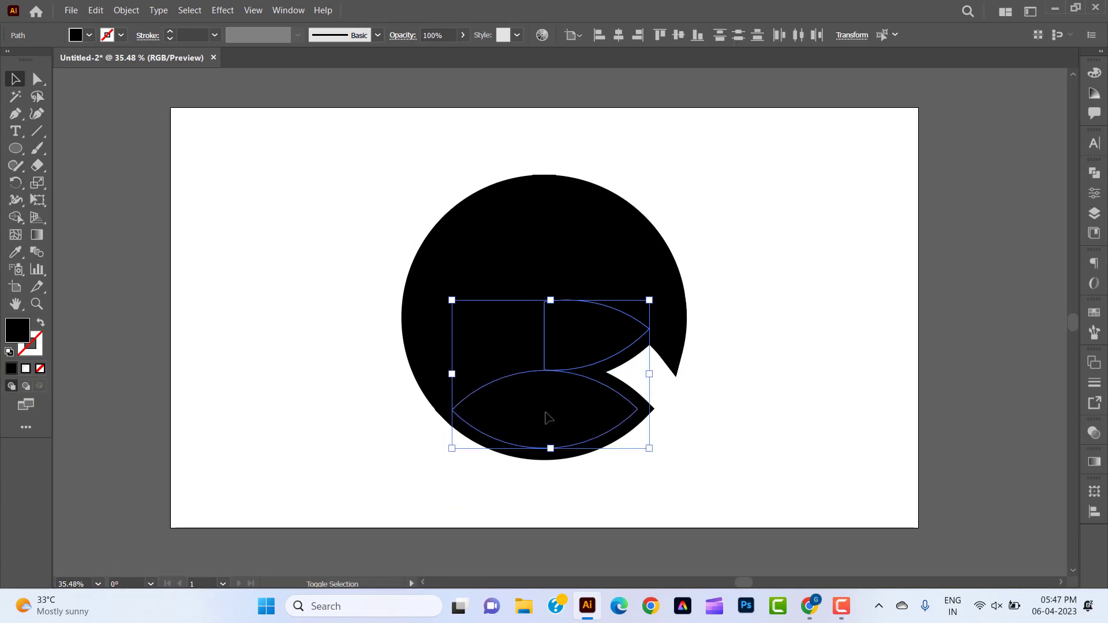
{"action": "left_click", "coordinate": [482, 338], "text": "shift"}
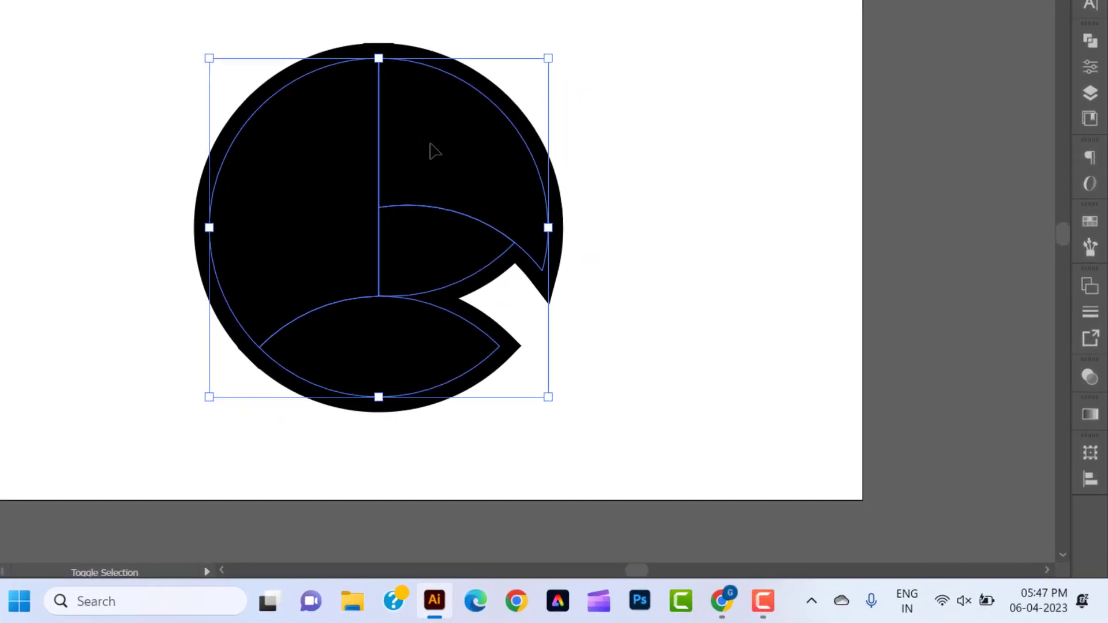
{"action": "right_click", "coordinate": [587, 253]}
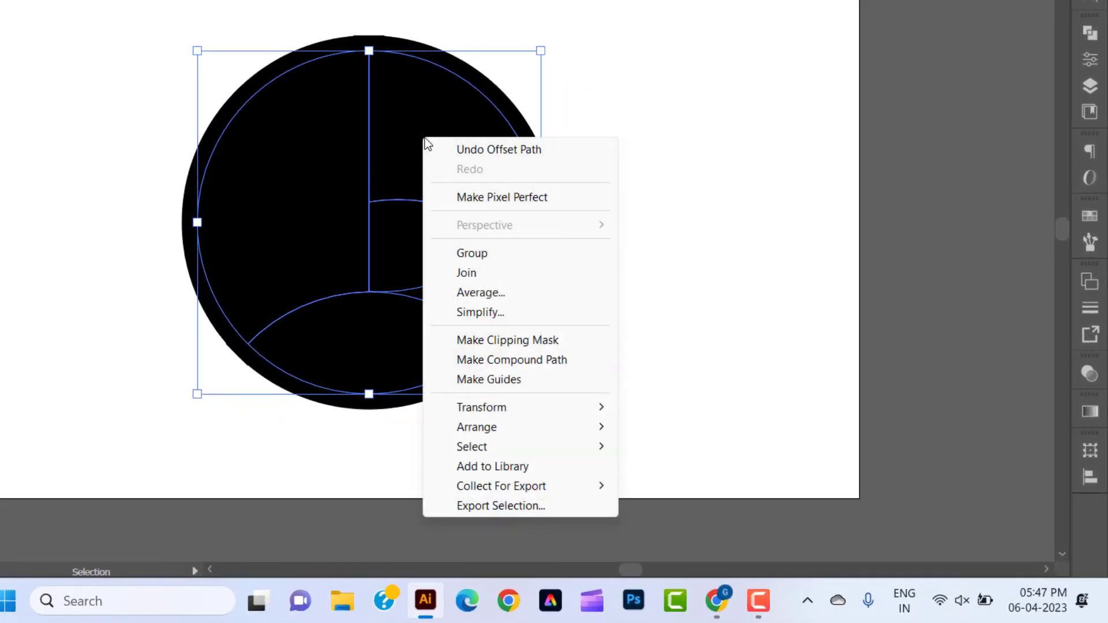
{"action": "mouse_move", "coordinate": [517, 427]}
{"action": "left_click", "coordinate": [661, 428]}
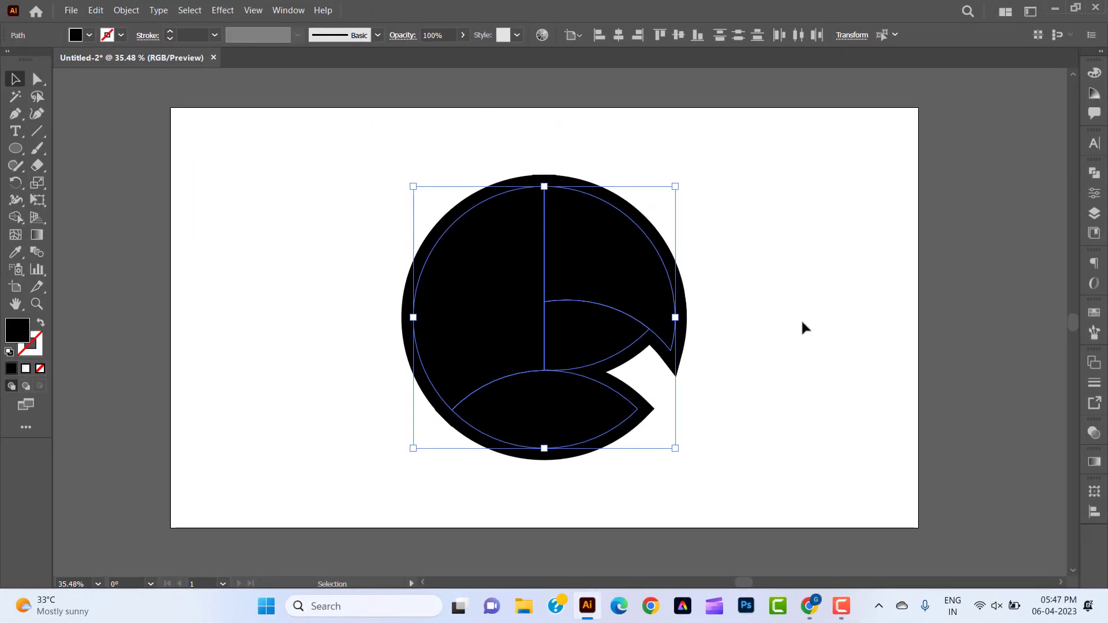
{"action": "left_click", "coordinate": [802, 322]}
Open the Brights gradient swatch library.
{"action": "left_click", "coordinate": [1094, 312]}
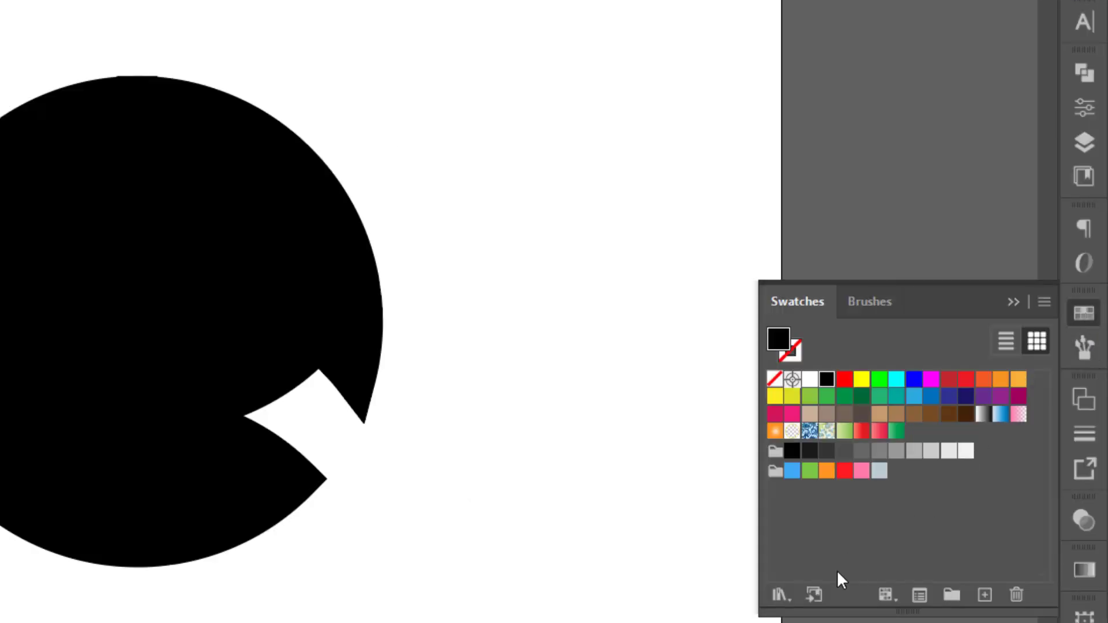
{"action": "left_click", "coordinate": [779, 594]}
{"action": "mouse_move", "coordinate": [825, 196]}
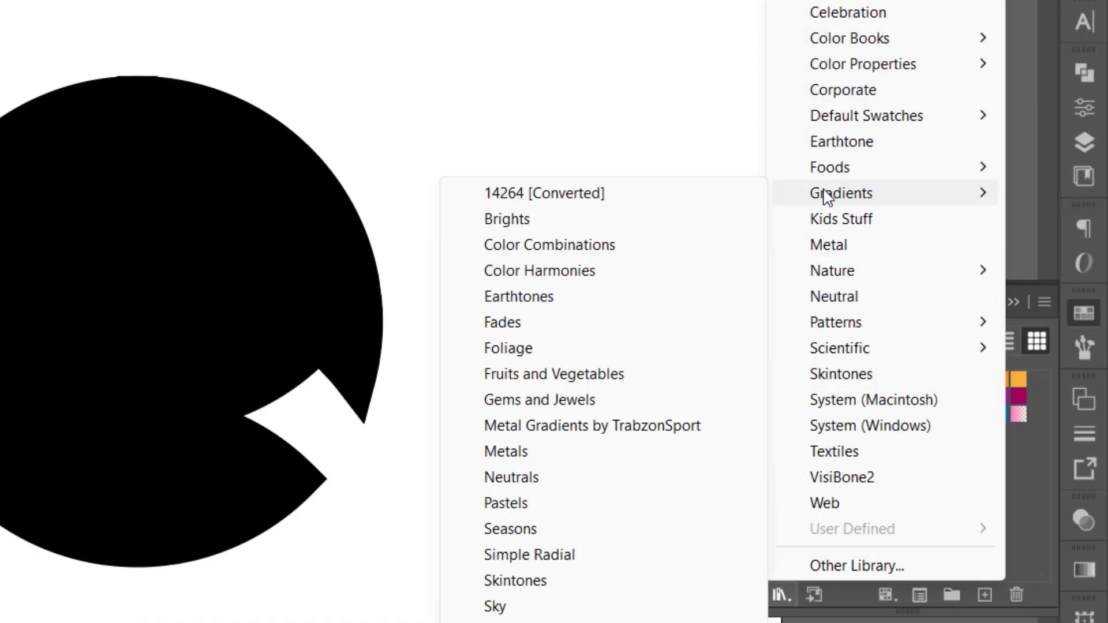
{"action": "left_click", "coordinate": [602, 222]}
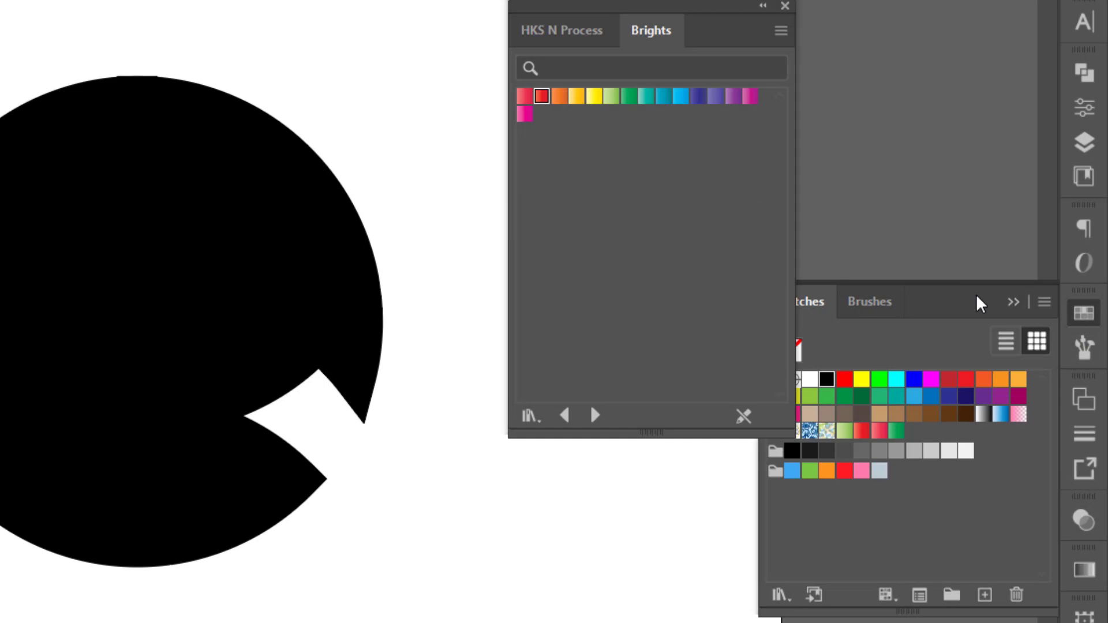
{"action": "left_click", "coordinate": [1084, 313]}
Fill the upper-right segment and the small segment beneath it with the orange-to-red gradient from the Brights library.
{"action": "left_click", "coordinate": [289, 232]}
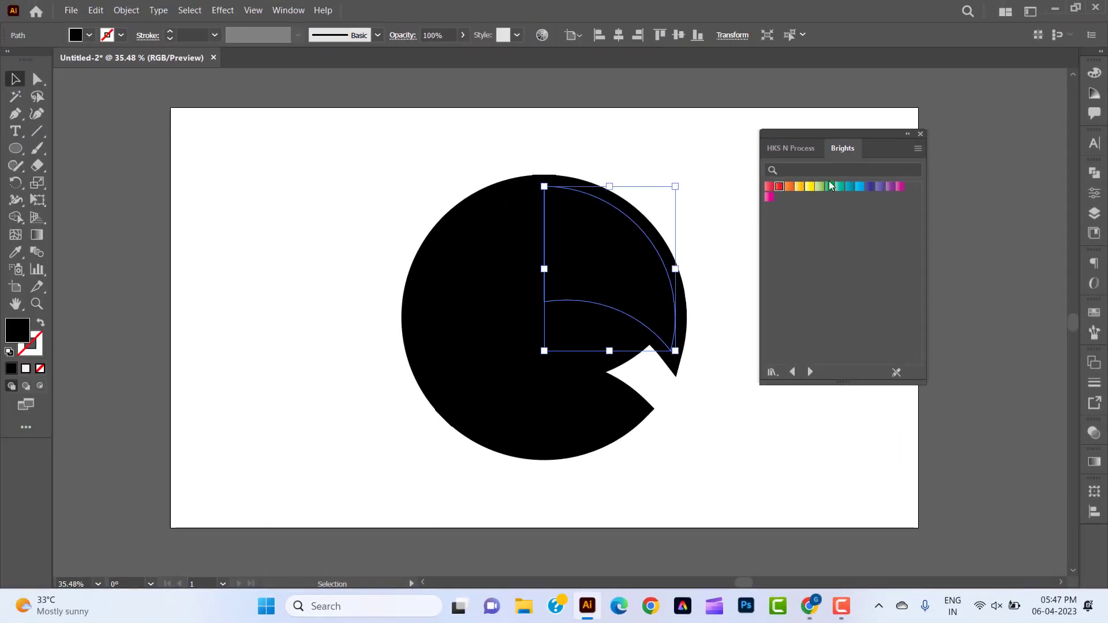
{"action": "left_click", "coordinate": [779, 187]}
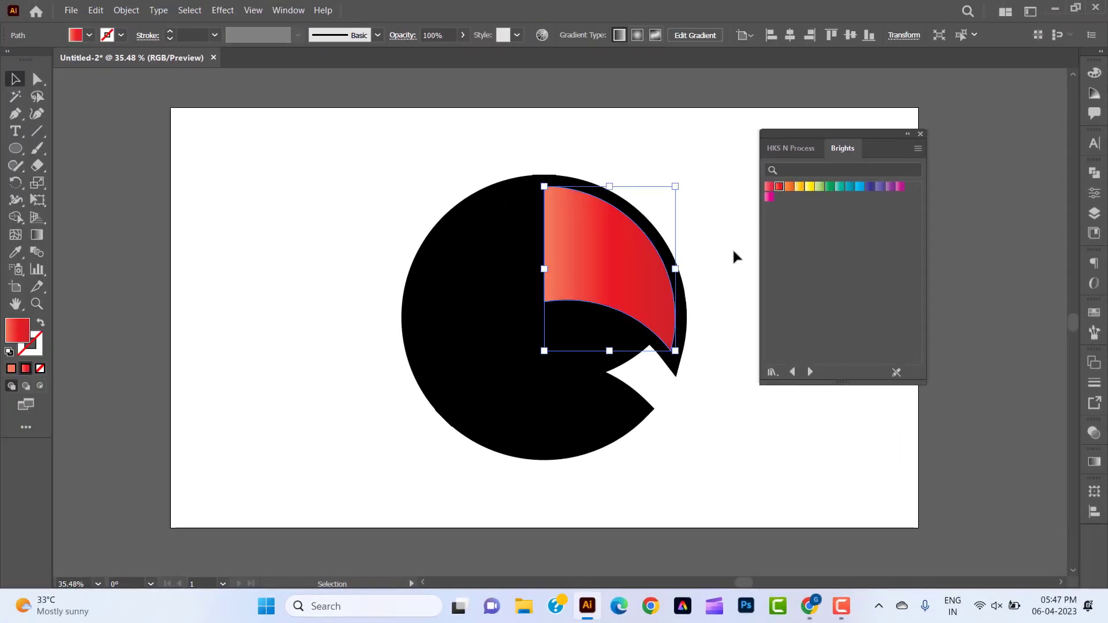
{"action": "left_click", "coordinate": [726, 372]}
{"action": "left_click", "coordinate": [582, 332]}
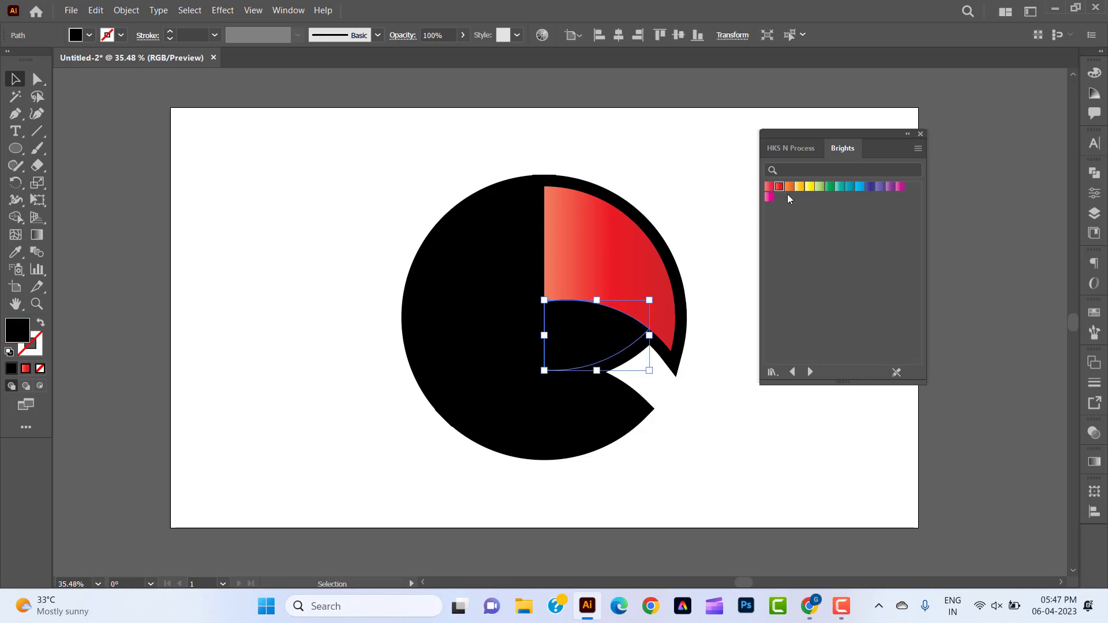
{"action": "left_click", "coordinate": [779, 187]}
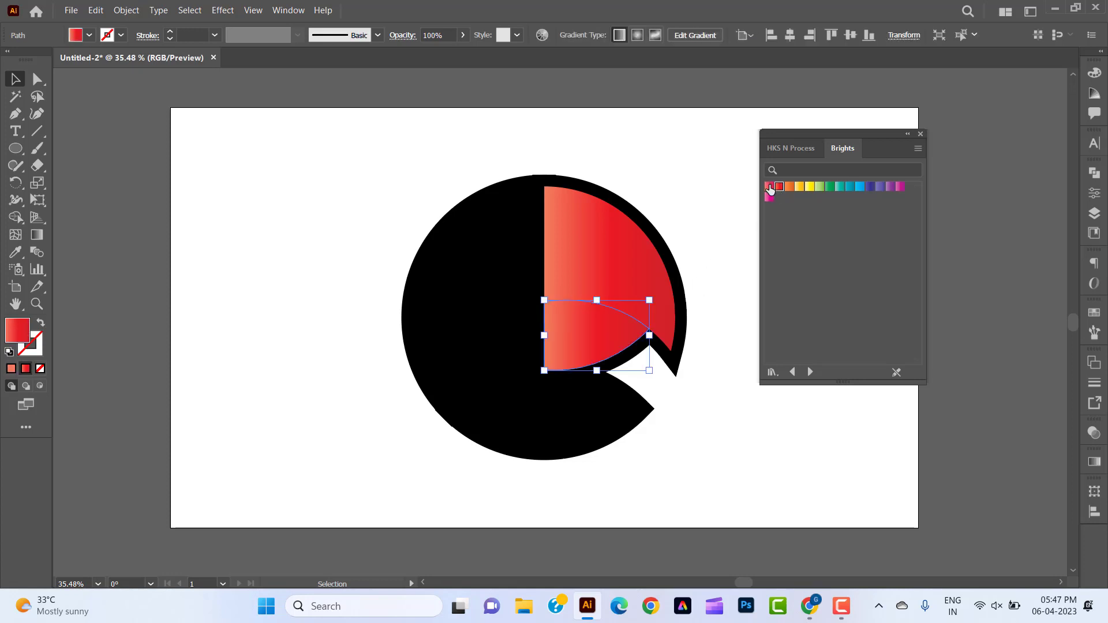
{"action": "left_click", "coordinate": [769, 187]}
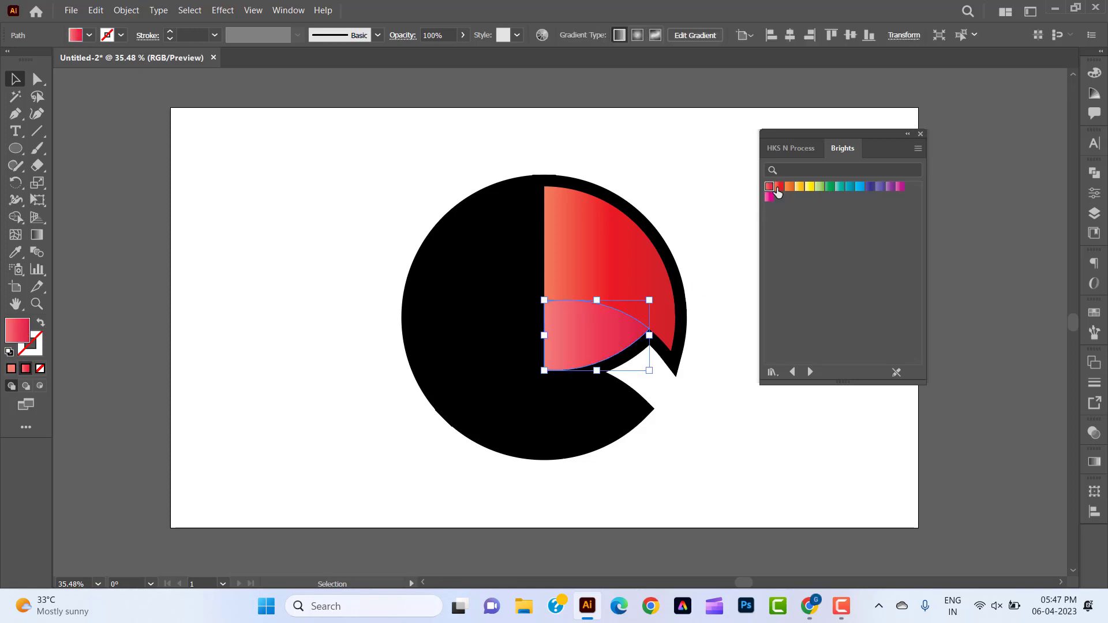
{"action": "left_click", "coordinate": [779, 187]}
{"action": "left_click", "coordinate": [719, 398]}
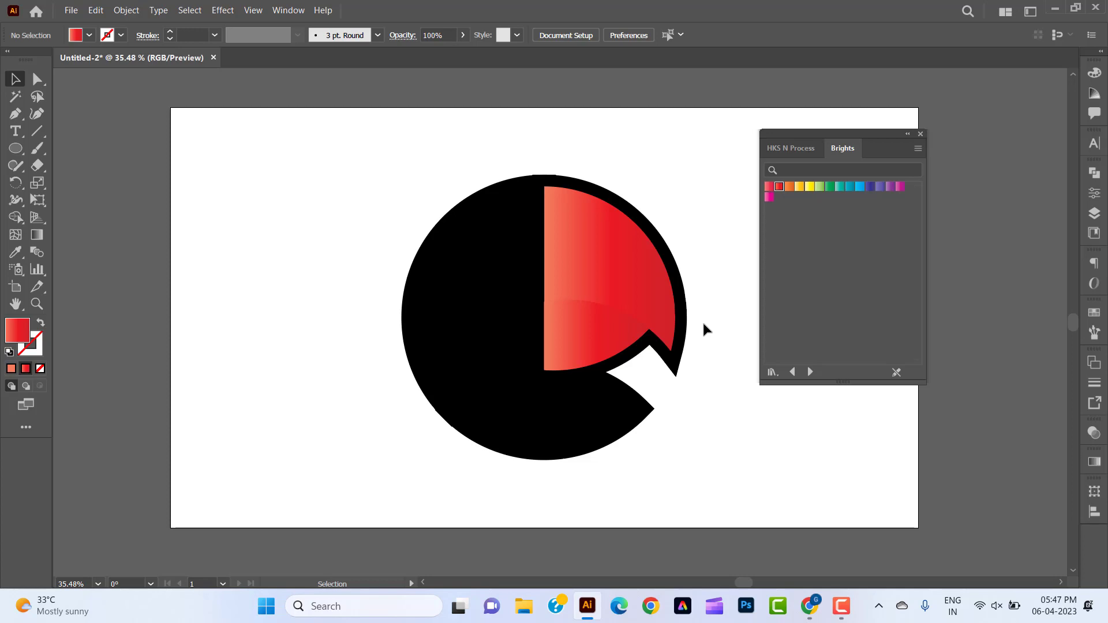
Bring the upper-right red segment and its black offset shape to the front.
{"action": "right_click", "coordinate": [664, 316]}
{"action": "mouse_move", "coordinate": [760, 250]}
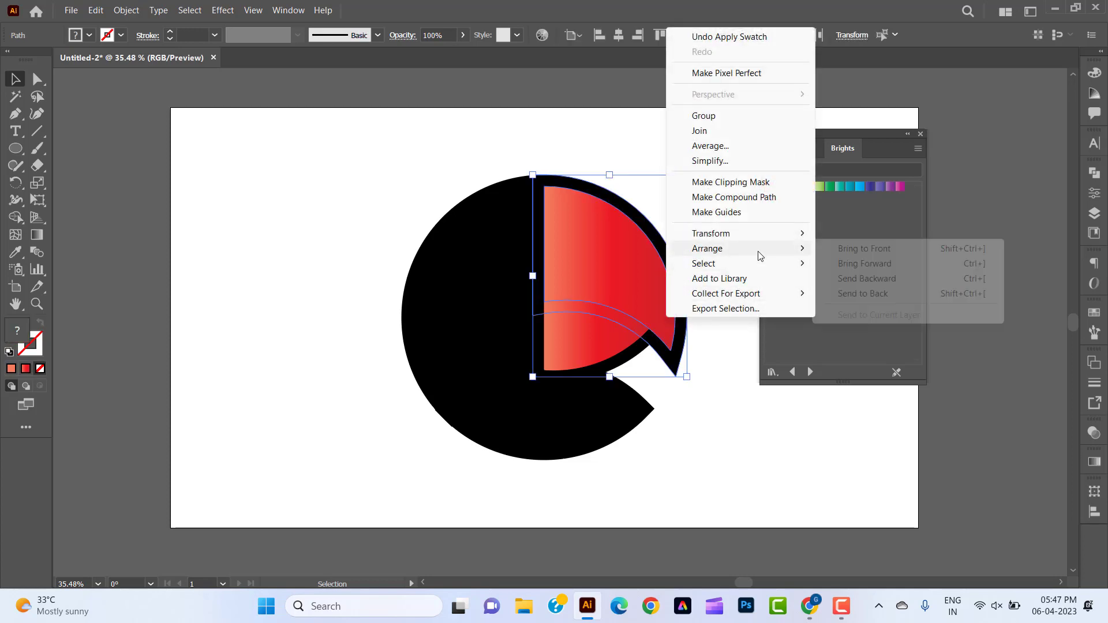
{"action": "left_click", "coordinate": [864, 248]}
{"action": "left_click", "coordinate": [689, 477]}
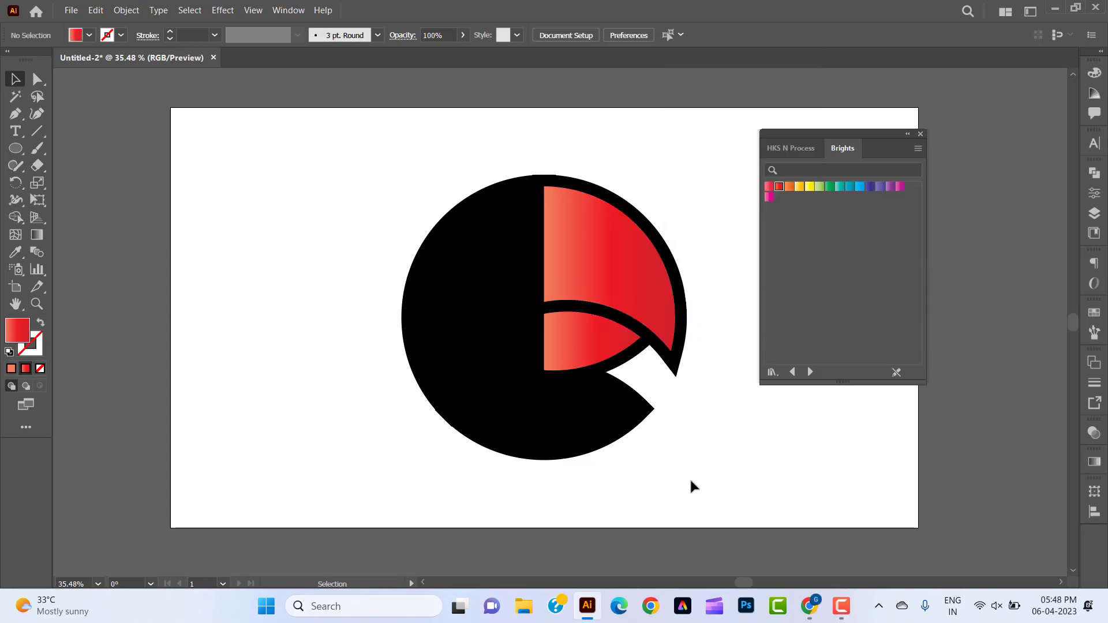
Fill the bottom lens-shaped segment with the dark green Brights gradient and the large left segment with the light green one.
{"action": "left_click", "coordinate": [585, 408]}
{"action": "left_click", "coordinate": [829, 188]}
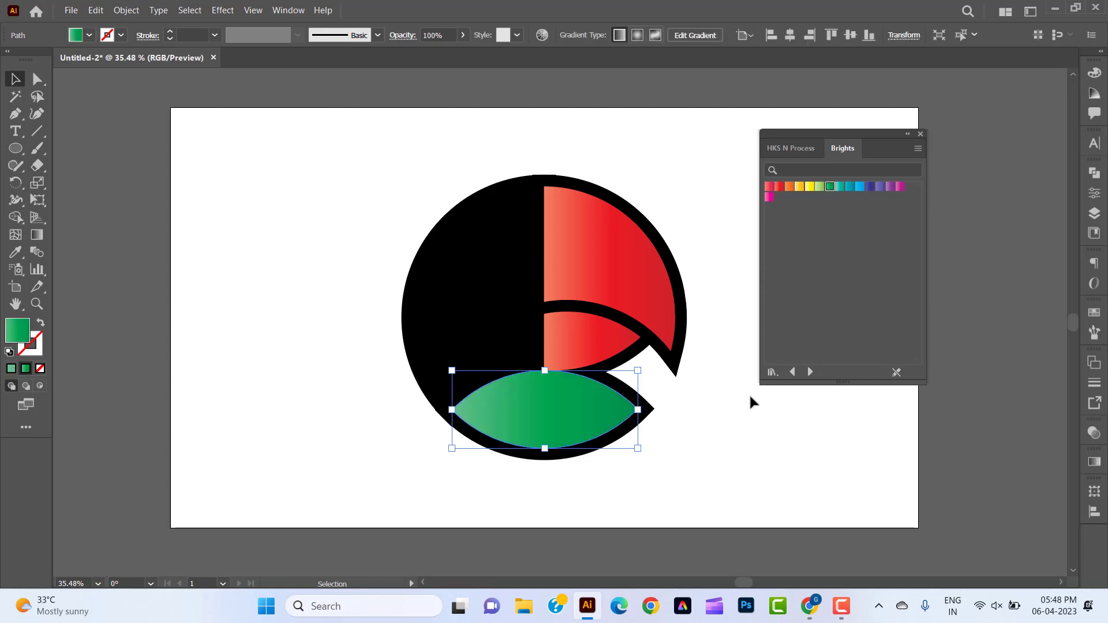
{"action": "left_click", "coordinate": [749, 395]}
{"action": "left_click", "coordinate": [478, 278]}
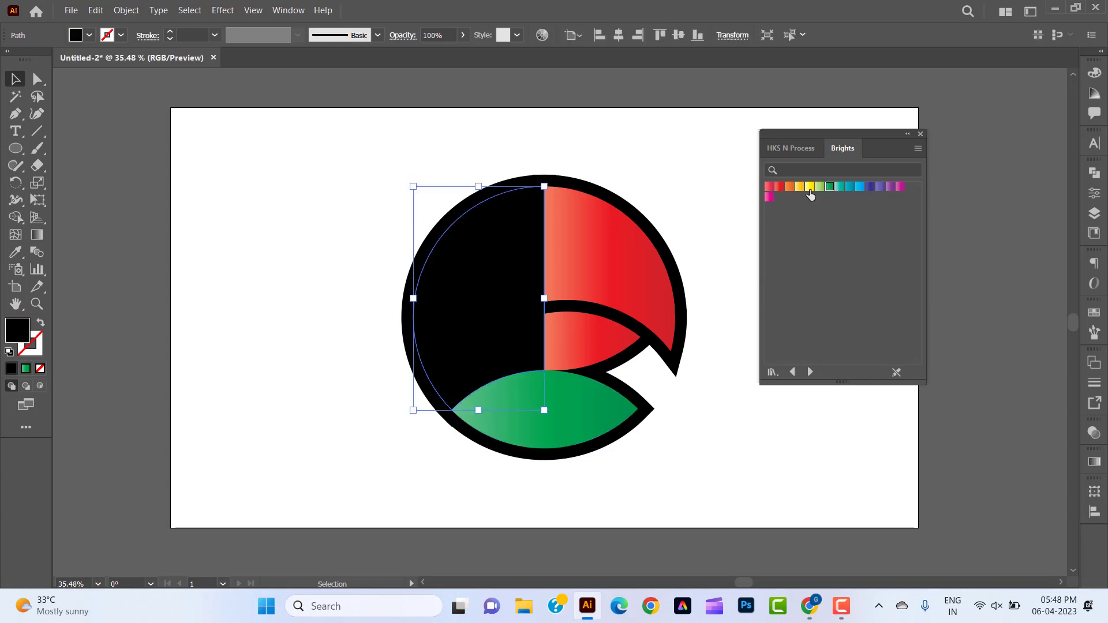
{"action": "left_click", "coordinate": [819, 187]}
{"action": "left_click", "coordinate": [689, 459]}
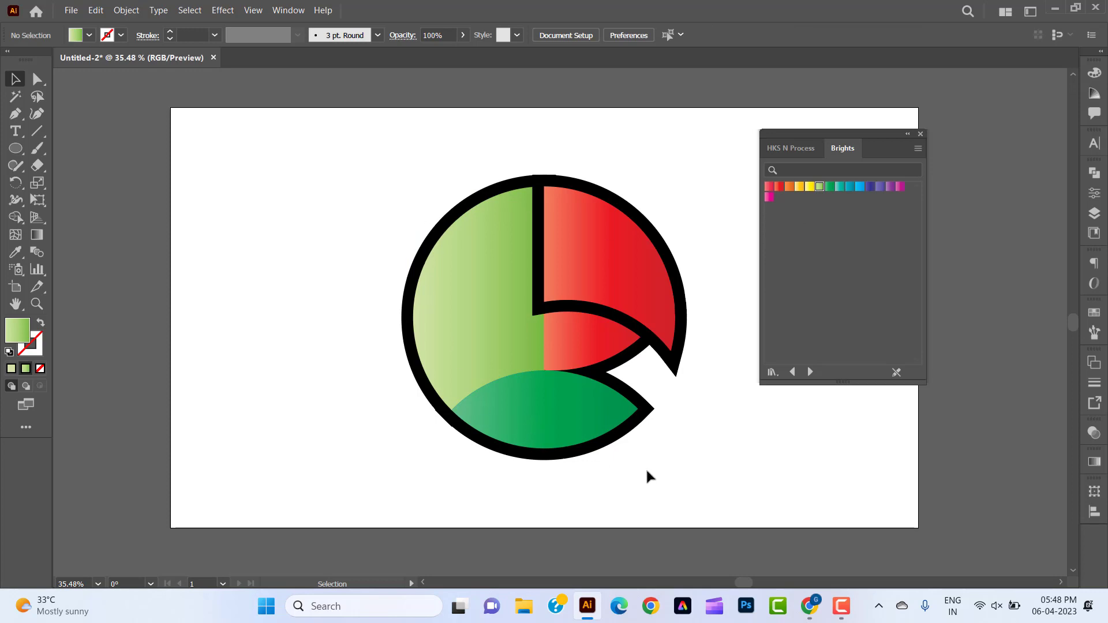
Bring the left light green segment and the bottom lens, together with their black offset shapes, to the front.
{"action": "left_click", "coordinate": [556, 418]}
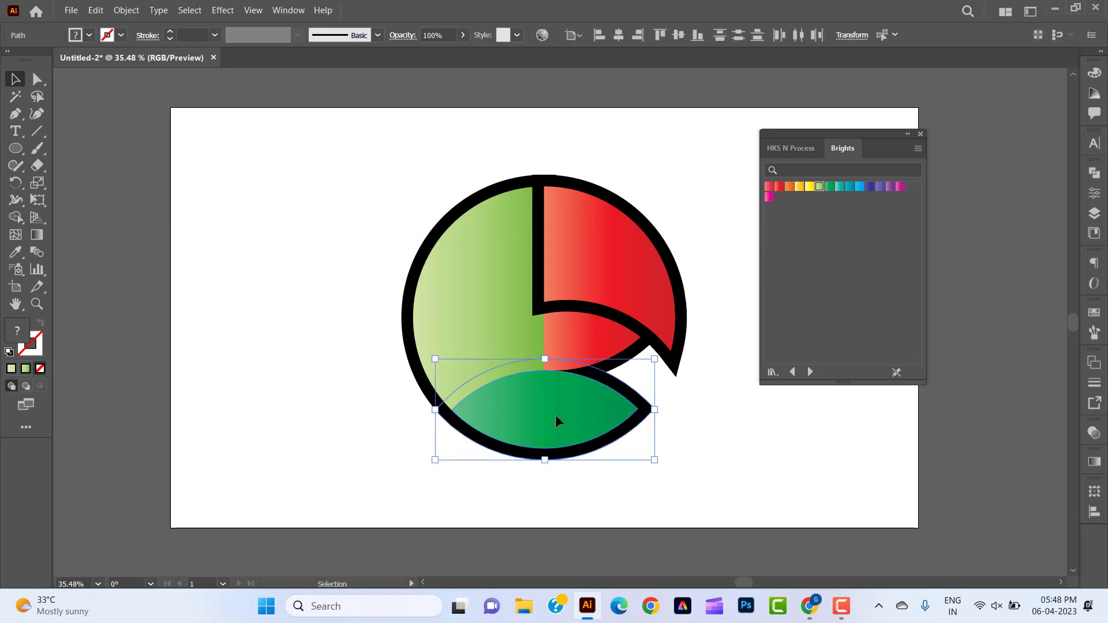
{"action": "left_click", "coordinate": [447, 301], "text": "shift"}
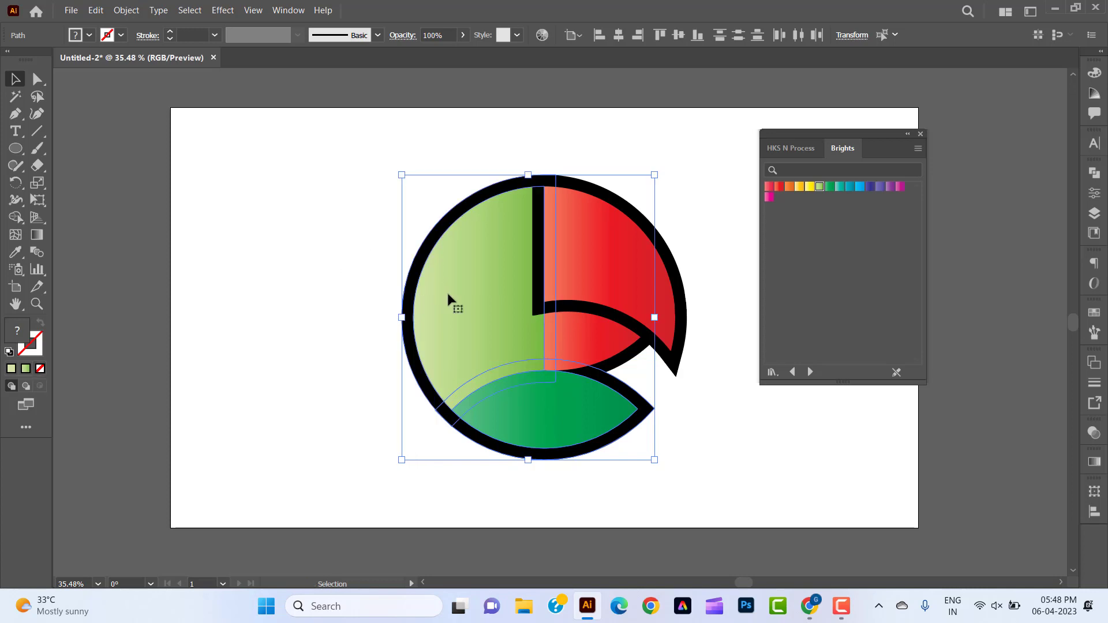
{"action": "right_click", "coordinate": [450, 295]}
{"action": "mouse_move", "coordinate": [519, 517]}
{"action": "left_click", "coordinate": [620, 515]}
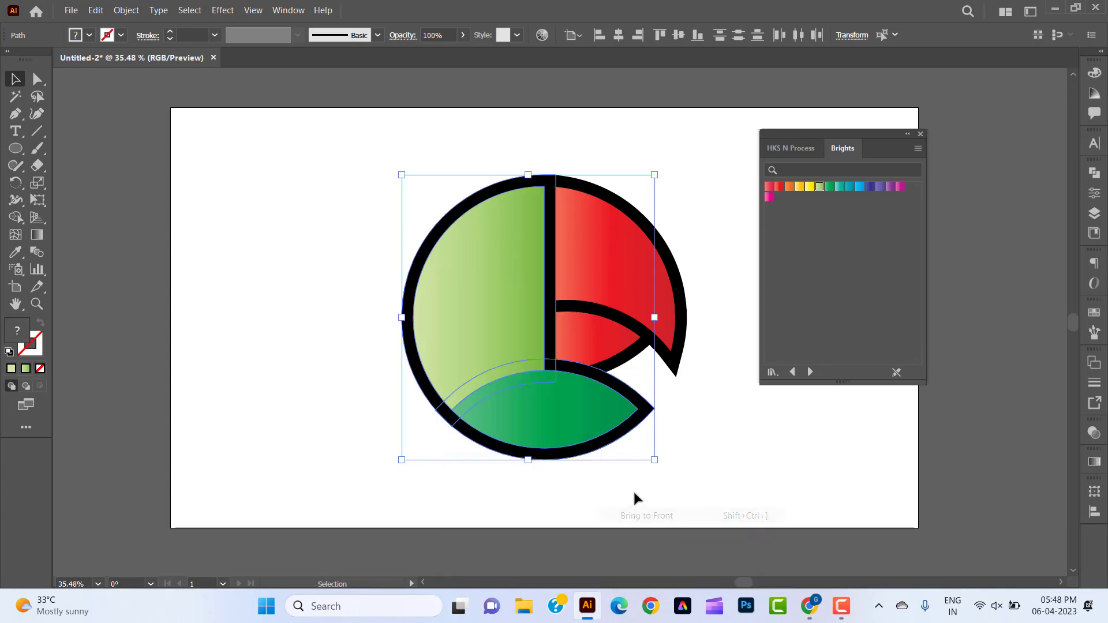
{"action": "left_click", "coordinate": [634, 488]}
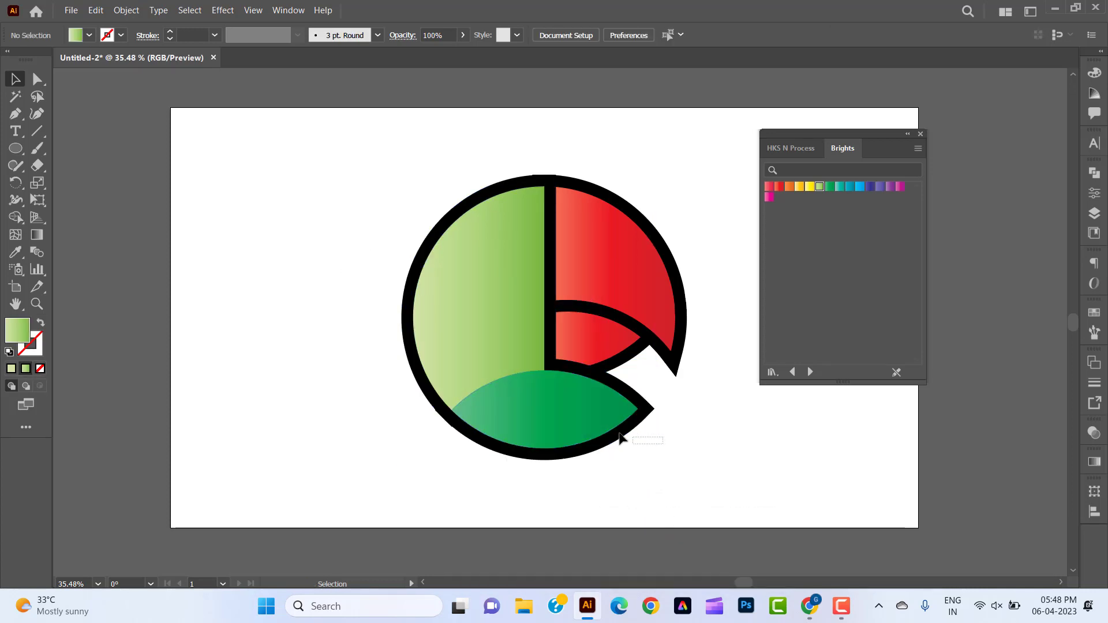
Bring the bottom green lens and its black offset shape to the front, and close the Brights swatch library.
{"action": "left_click", "coordinate": [573, 418]}
{"action": "right_click", "coordinate": [573, 415]}
{"action": "mouse_move", "coordinate": [685, 346]}
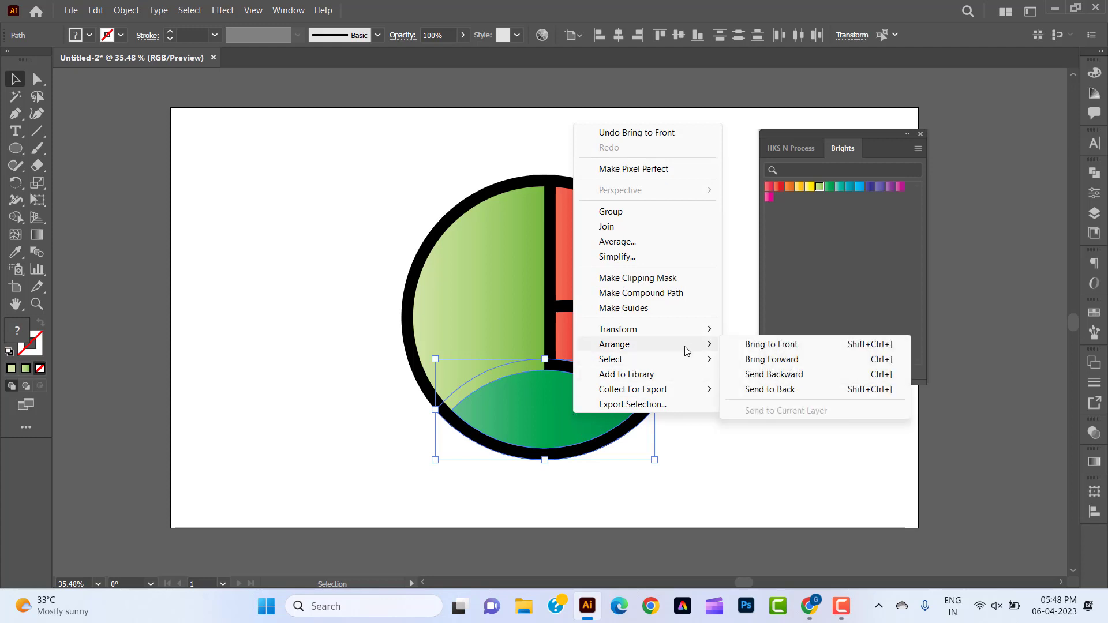
{"action": "left_click", "coordinate": [747, 345]}
{"action": "left_click", "coordinate": [714, 424]}
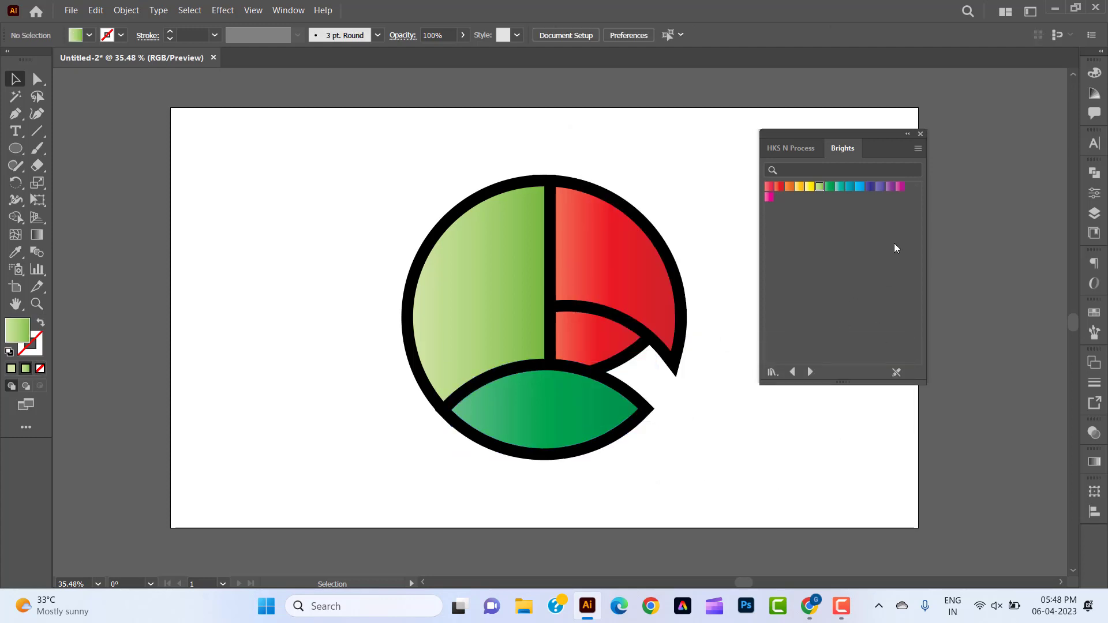
{"action": "left_click", "coordinate": [919, 134]}
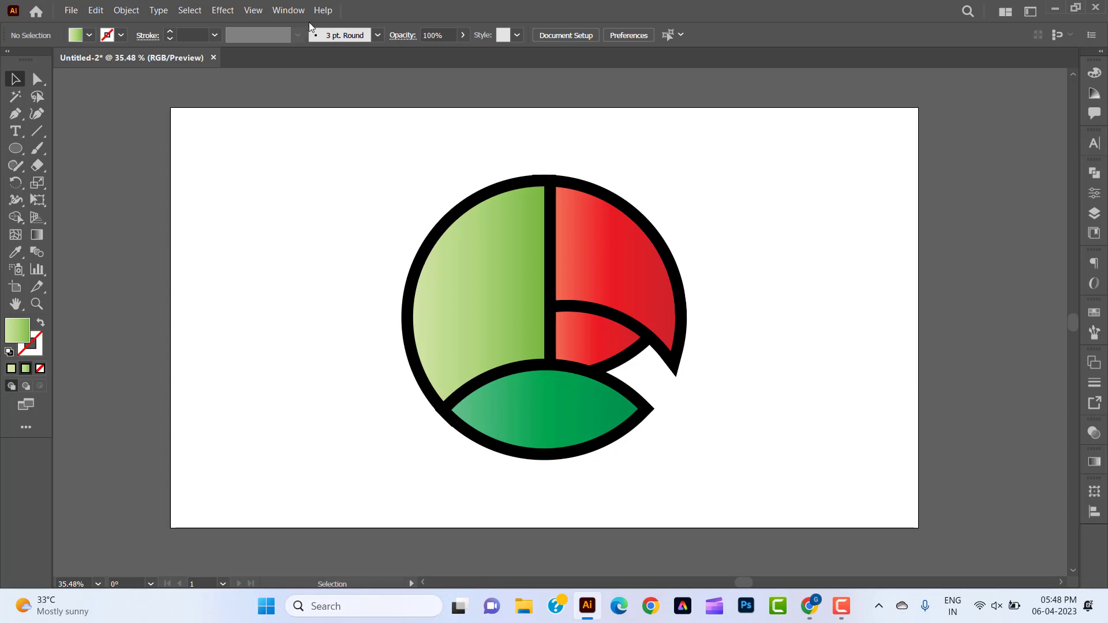
Draw a black-filled circle about 71 px in diameter as an eye in the upper light green segment and nudge it up and left.
{"action": "left_click", "coordinate": [16, 148]}
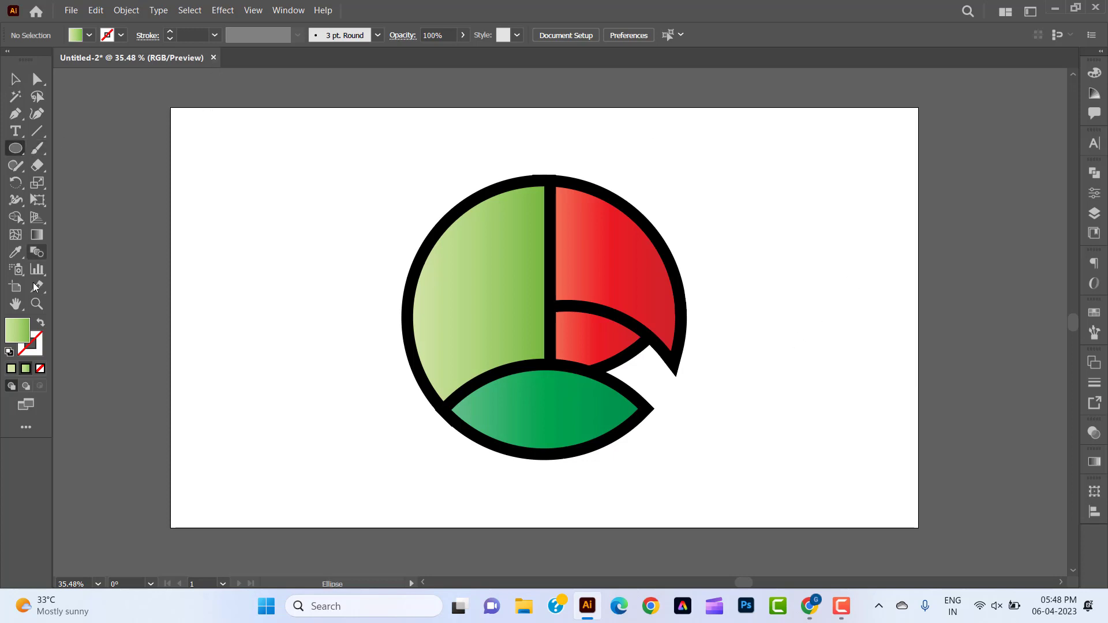
{"action": "left_click", "coordinate": [1094, 314]}
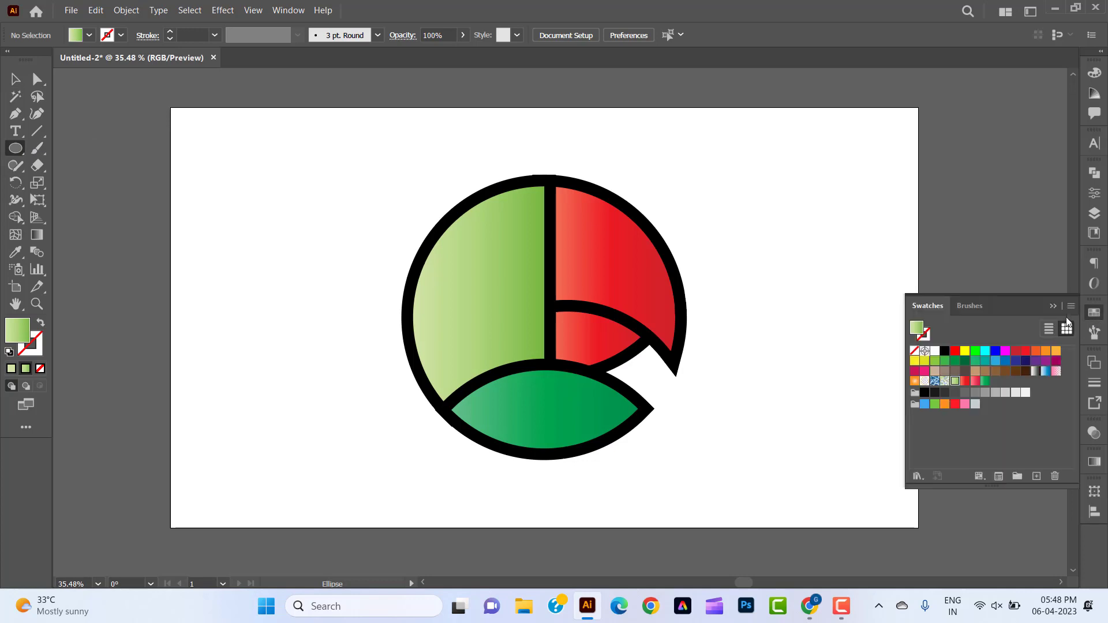
{"action": "left_click", "coordinate": [945, 353]}
{"action": "left_click", "coordinate": [1094, 313]}
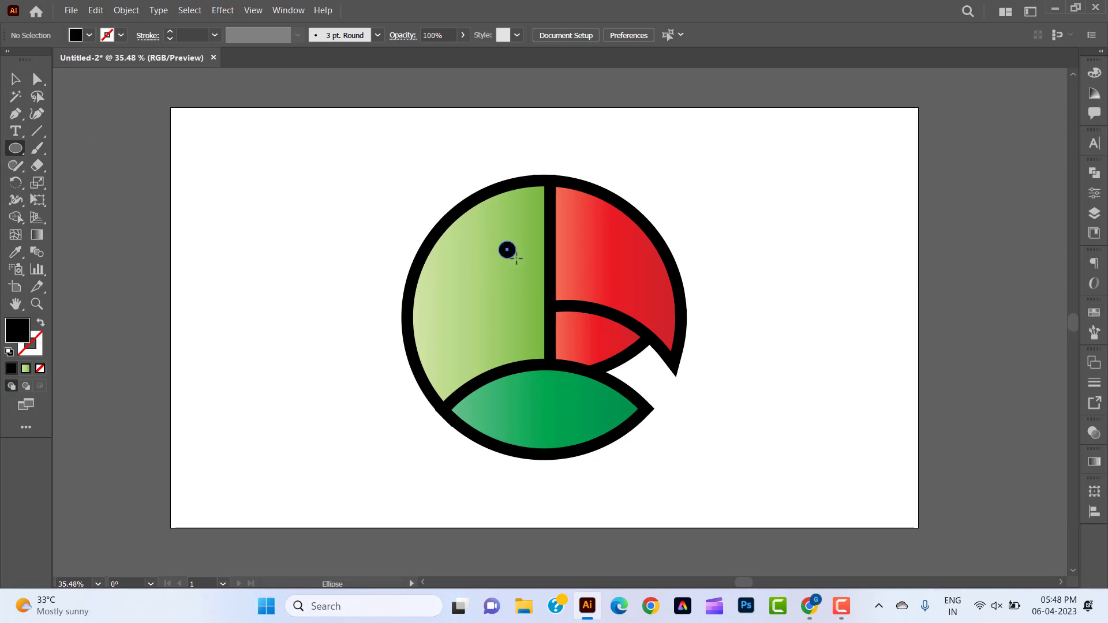
{"action": "left_click_drag", "start_coordinate": [516, 258], "coordinate": [521, 263]}
{"action": "left_click", "coordinate": [8, 80]}
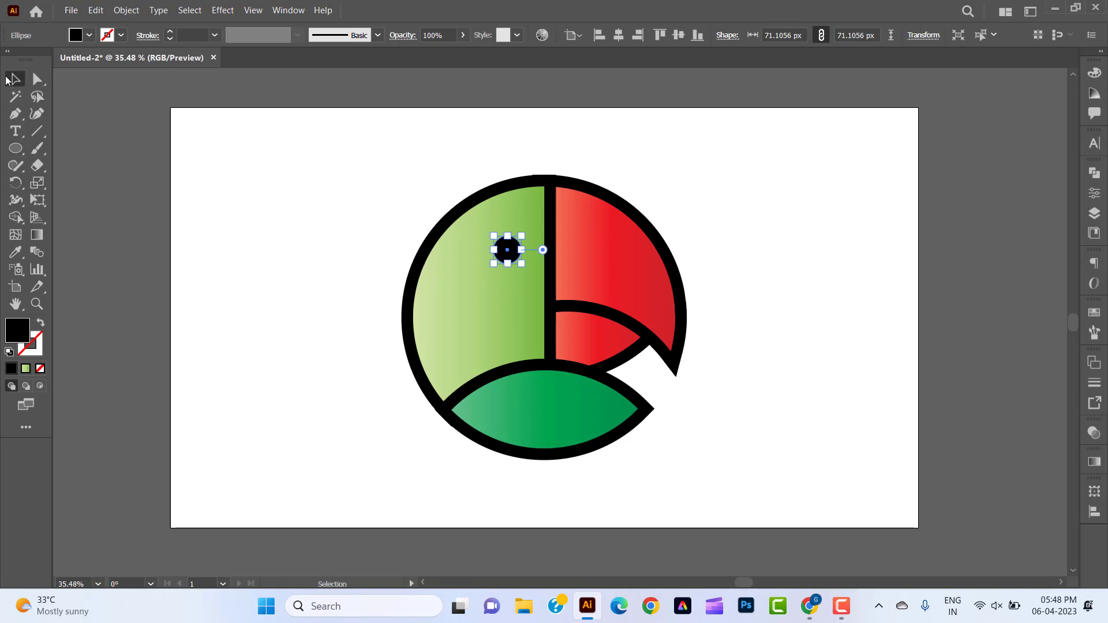
{"action": "left_click", "coordinate": [230, 186]}
{"action": "left_click_drag", "start_coordinate": [511, 255], "coordinate": [504, 250]}
{"action": "left_click", "coordinate": [163, 199]}
Draw a closed four-point black shape with the Pen tool, from the top of the vertical divider out past the circle's upper-left edge.
{"action": "left_click", "coordinate": [17, 114]}
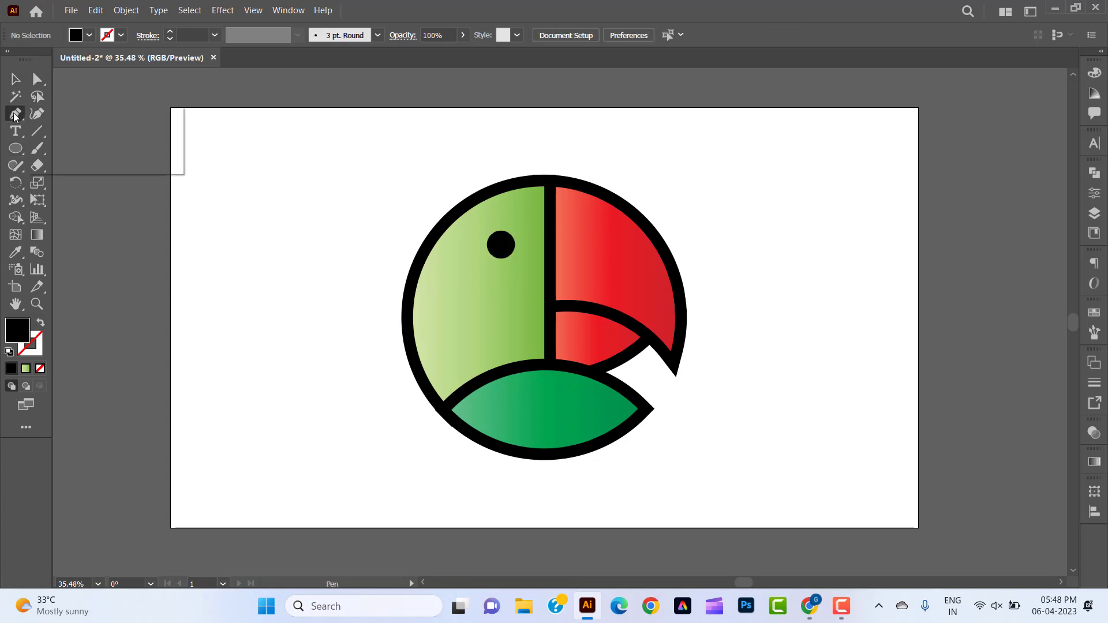
{"action": "left_click", "coordinate": [544, 186]}
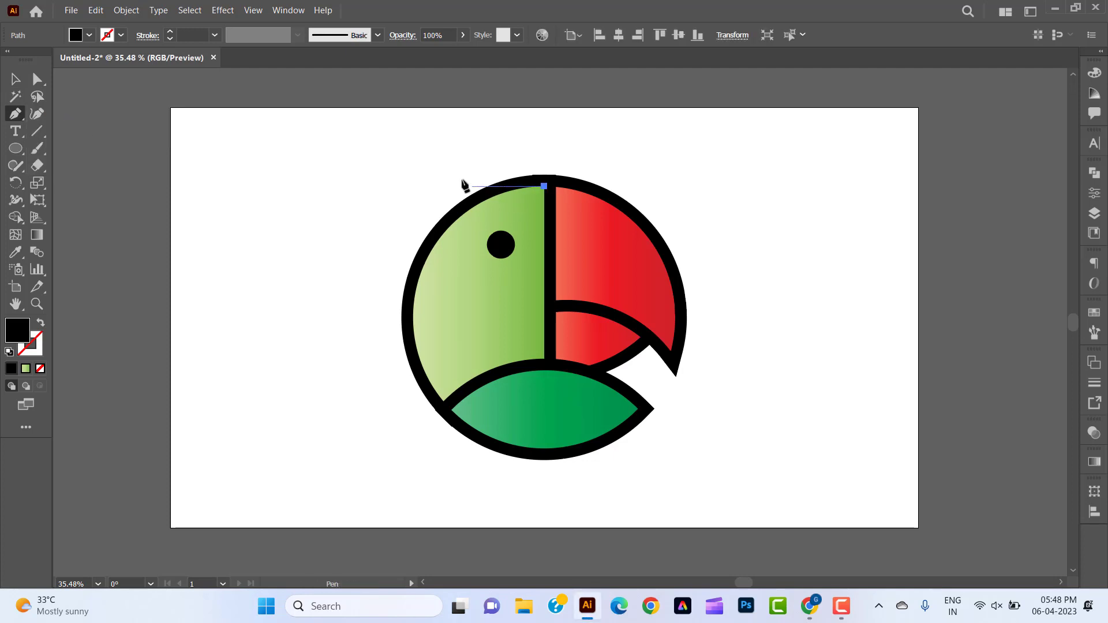
{"action": "left_click", "coordinate": [362, 186]}
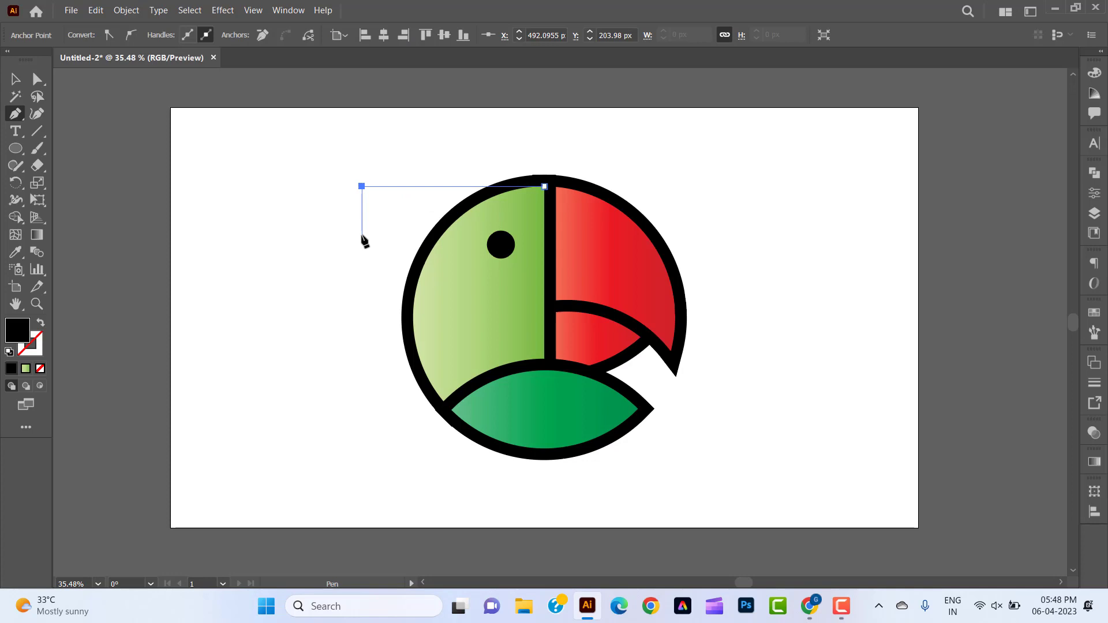
{"action": "left_click", "coordinate": [362, 235]}
{"action": "left_click", "coordinate": [455, 236]}
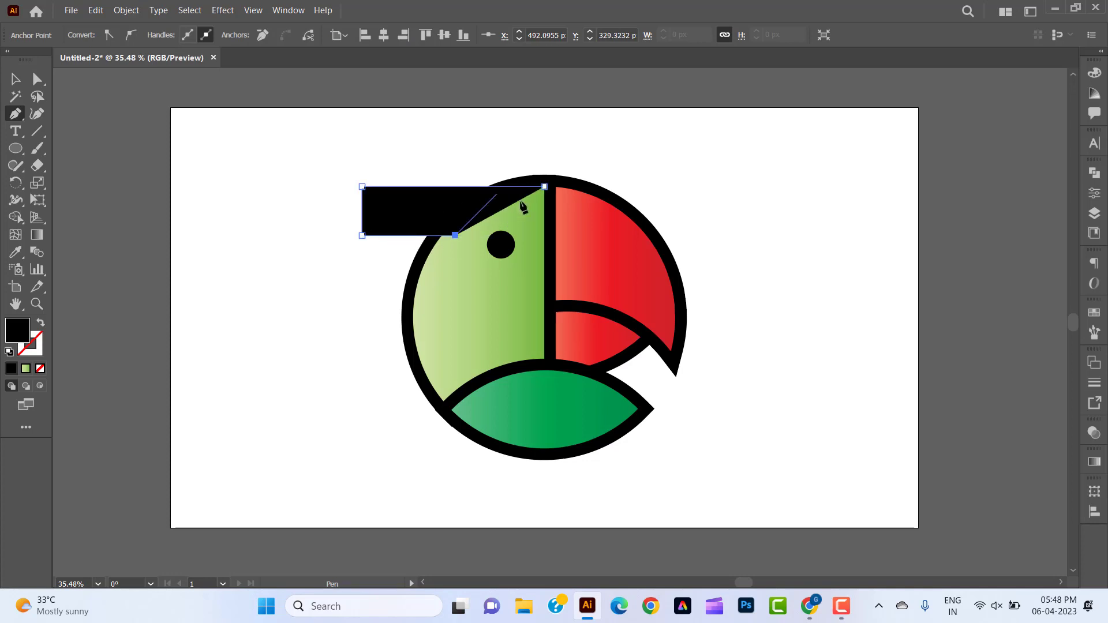
{"action": "left_click", "coordinate": [544, 186]}
Round the lower-left outer corner of the new black shape into a large curve.
{"action": "key", "text": "a"}
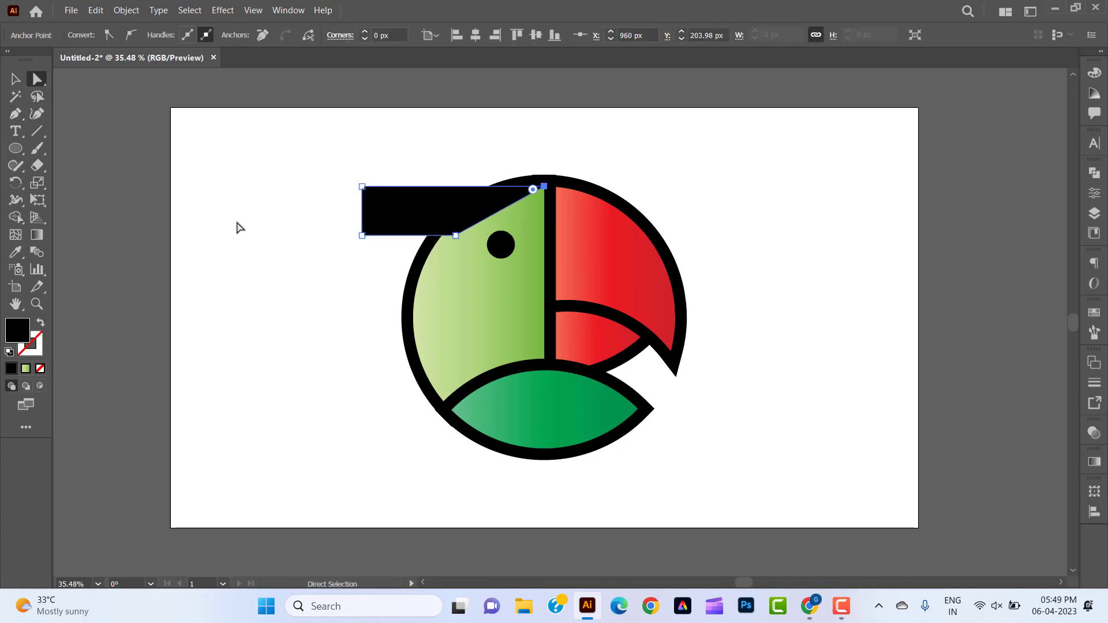
{"action": "left_click", "coordinate": [236, 222]}
{"action": "left_click_drag", "start_coordinate": [337, 221], "coordinate": [514, 172]}
{"action": "left_click", "coordinate": [324, 250]}
{"action": "left_click", "coordinate": [23, 80]}
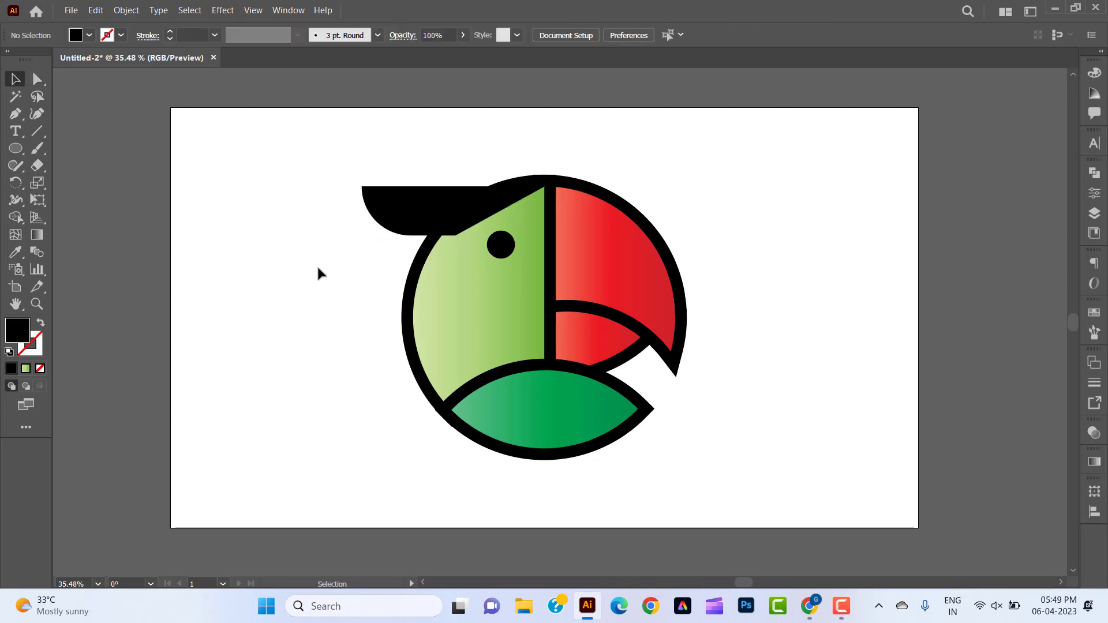
Fill the black crest shape with the pinkish-red Brights gradient swatch.
{"action": "left_click_drag", "start_coordinate": [329, 175], "coordinate": [400, 236]}
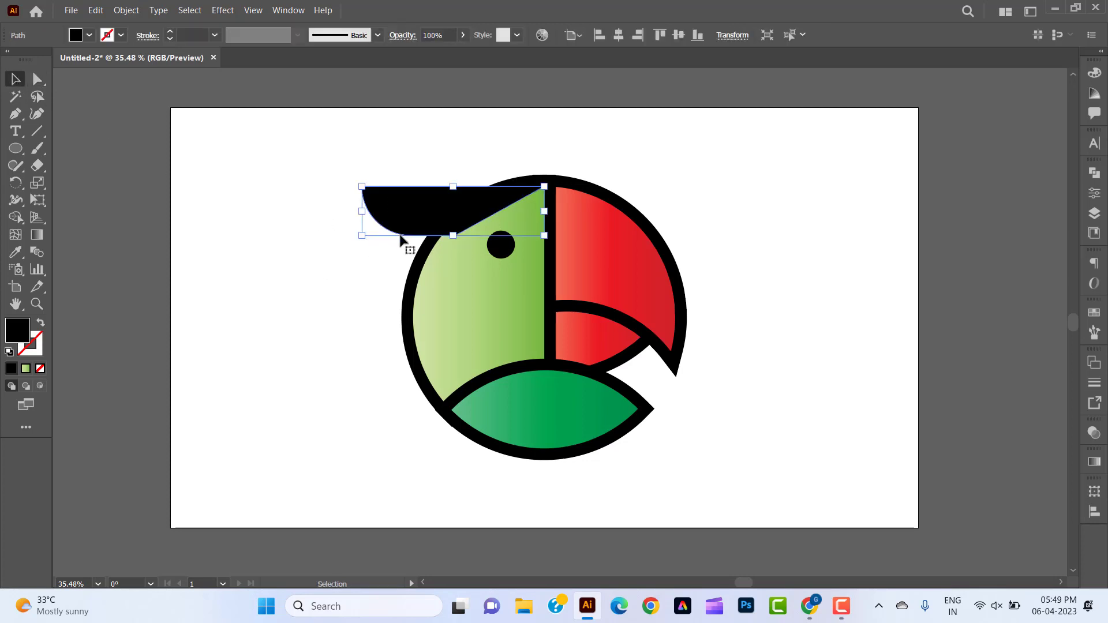
{"action": "left_click", "coordinate": [1095, 313]}
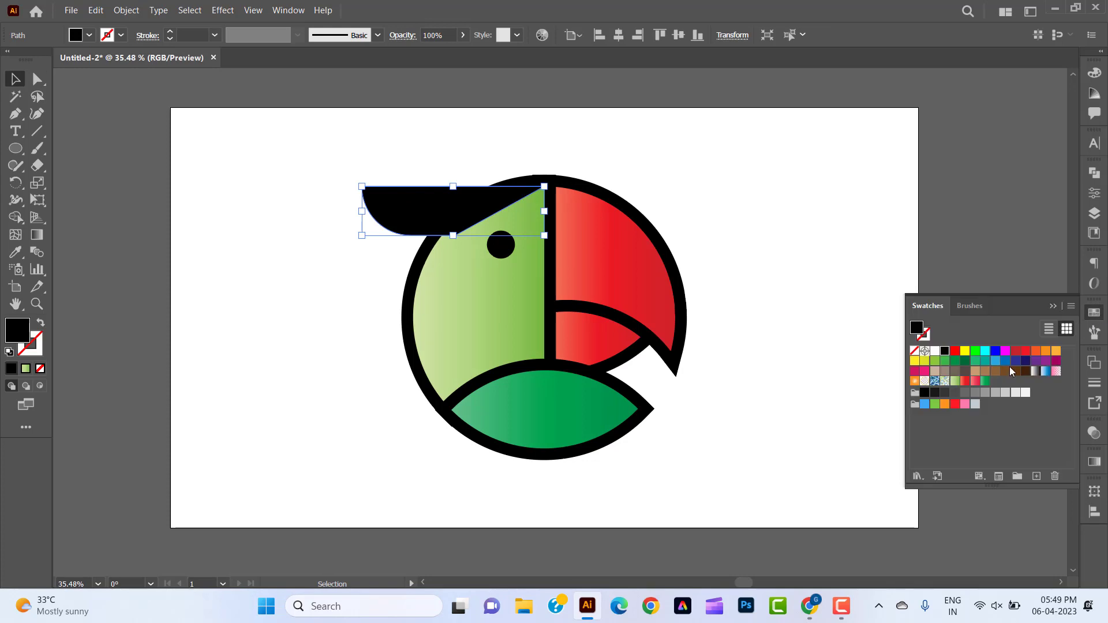
{"action": "left_click", "coordinate": [974, 382]}
{"action": "left_click", "coordinate": [1094, 314]}
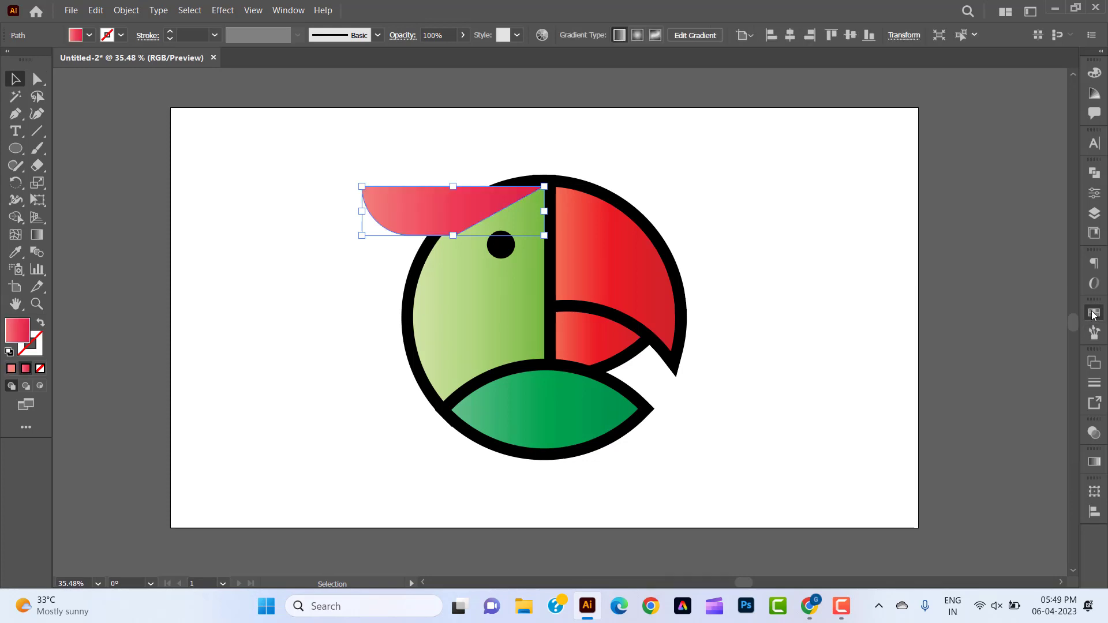
{"action": "left_click", "coordinate": [792, 330]}
Offset the crest shape's path by 30 px with miter joins and fill the offset shape black.
{"action": "left_click", "coordinate": [378, 212]}
{"action": "left_click", "coordinate": [124, 11]}
{"action": "mouse_move", "coordinate": [242, 349]}
{"action": "left_click", "coordinate": [353, 394]}
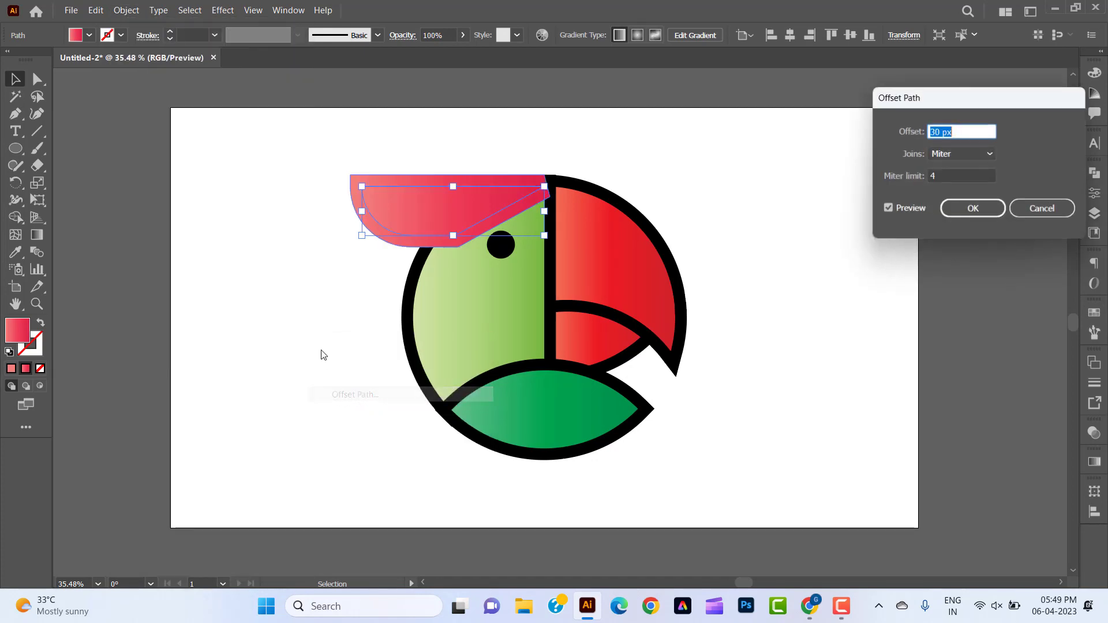
{"action": "left_click", "coordinate": [971, 209]}
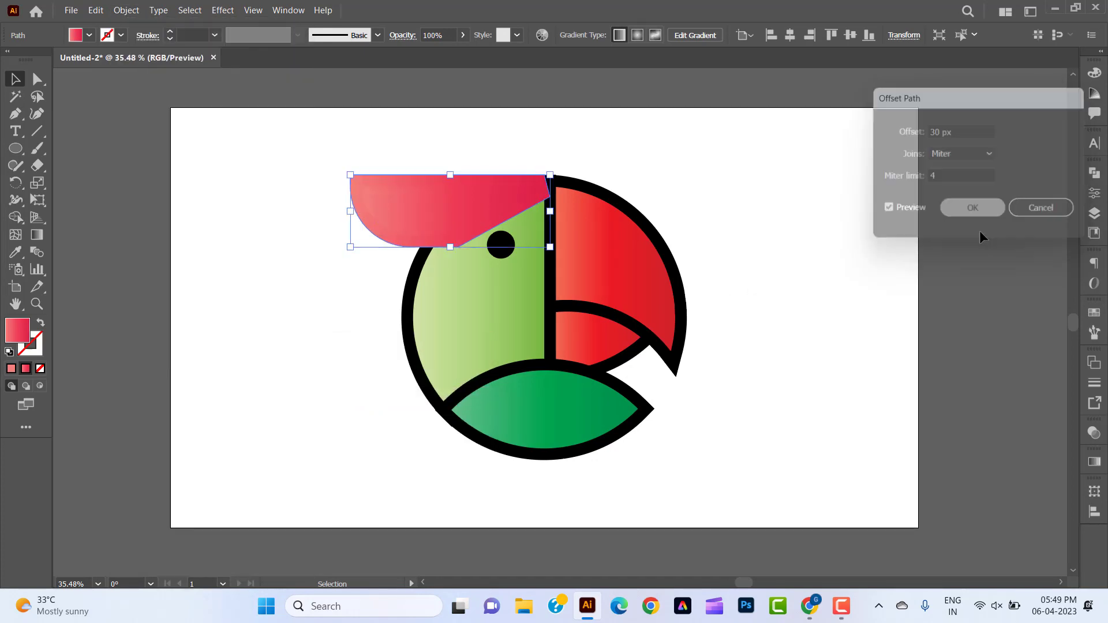
{"action": "left_click", "coordinate": [1094, 314]}
{"action": "left_click", "coordinate": [945, 352]}
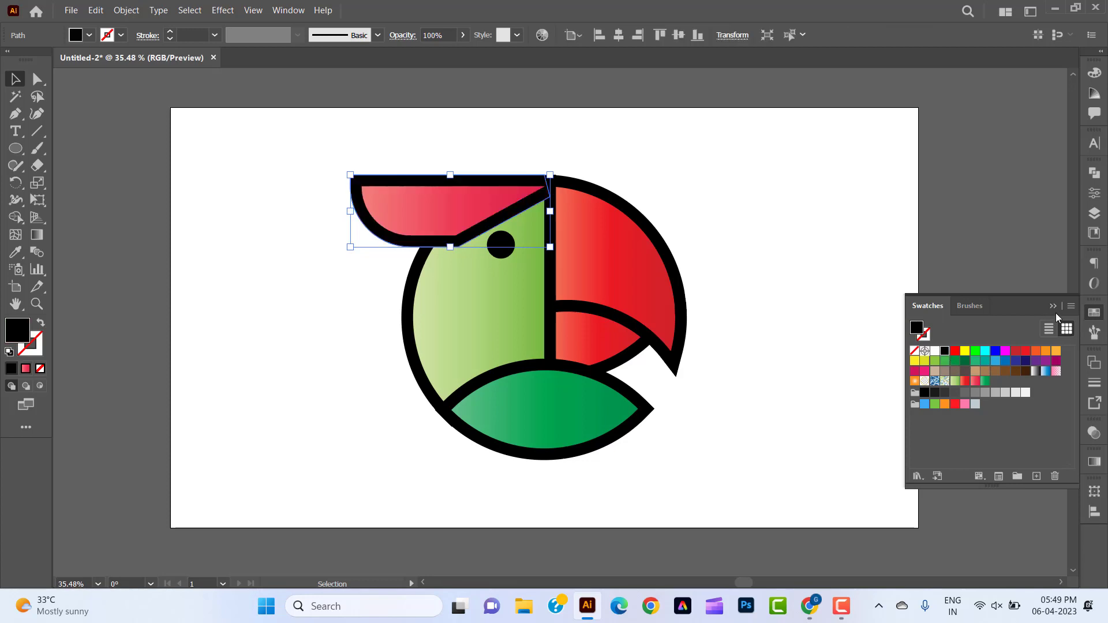
{"action": "left_click", "coordinate": [1094, 314]}
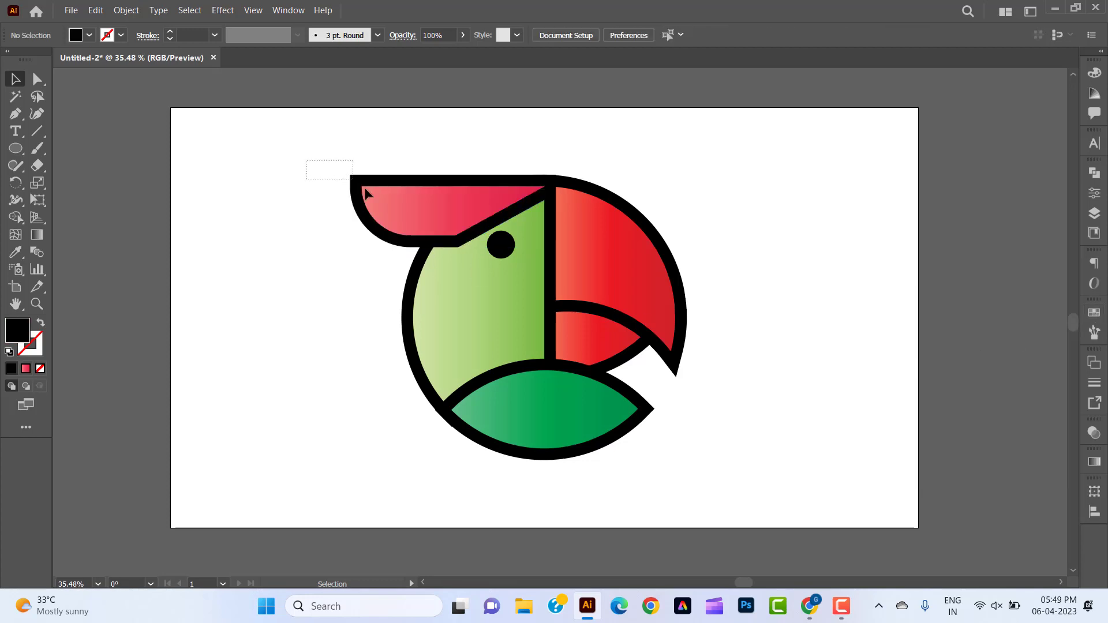
Send the crest and its black offset shape to the back, behind the circular head.
{"action": "right_click", "coordinate": [399, 216]}
{"action": "mouse_move", "coordinate": [462, 439]}
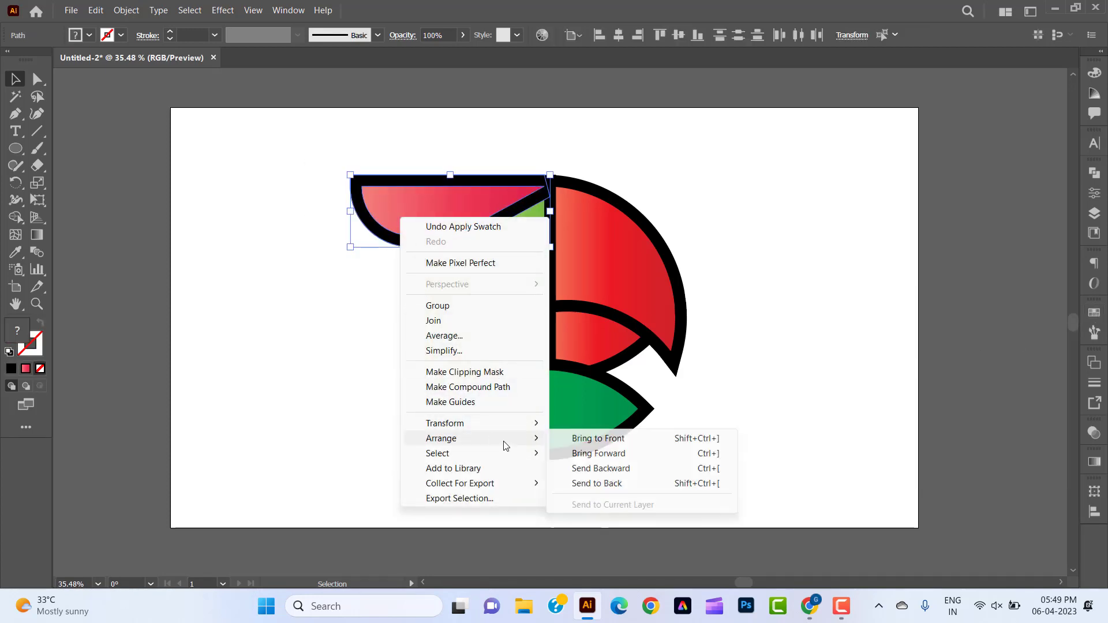
{"action": "left_click", "coordinate": [570, 484]}
{"action": "left_click", "coordinate": [767, 447]}
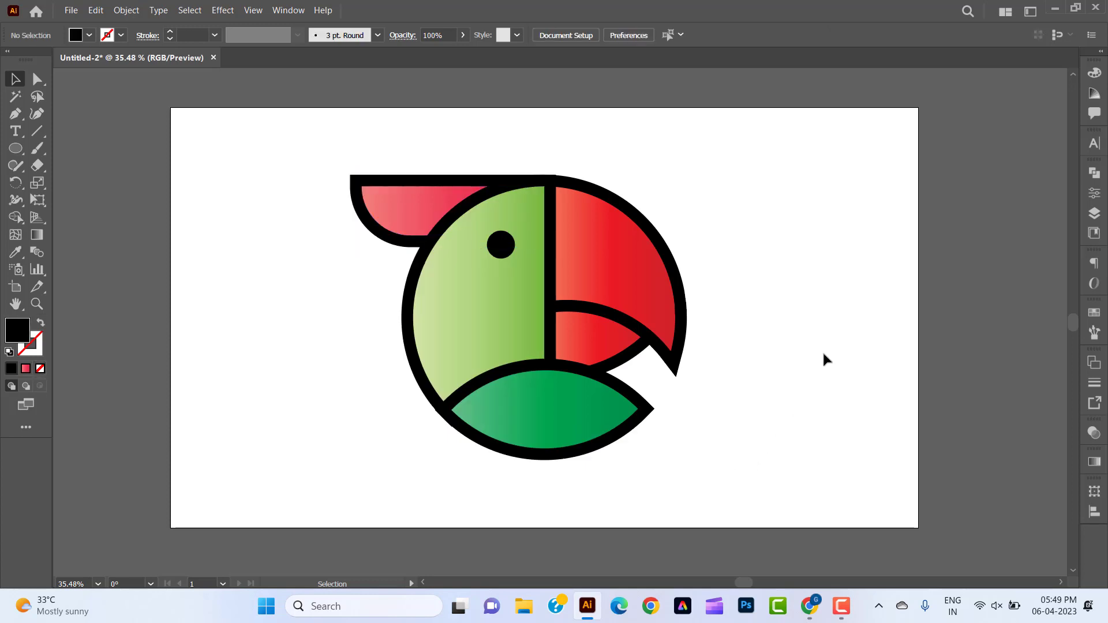
{"action": "left_click_drag", "start_coordinate": [297, 148], "coordinate": [749, 468]}
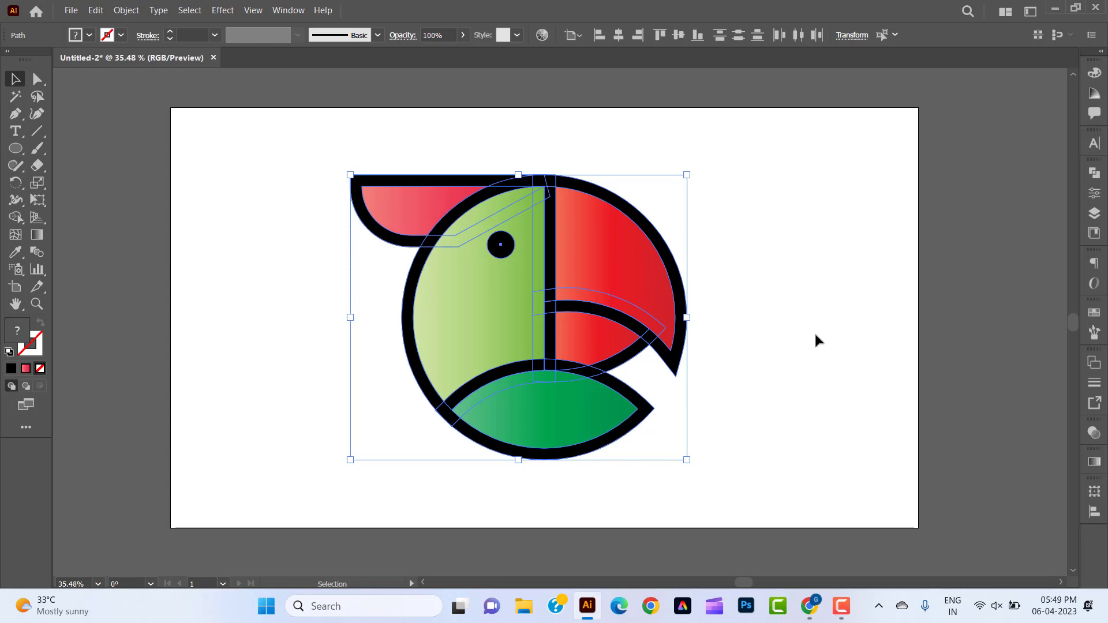
{"action": "right_click", "coordinate": [609, 279]}
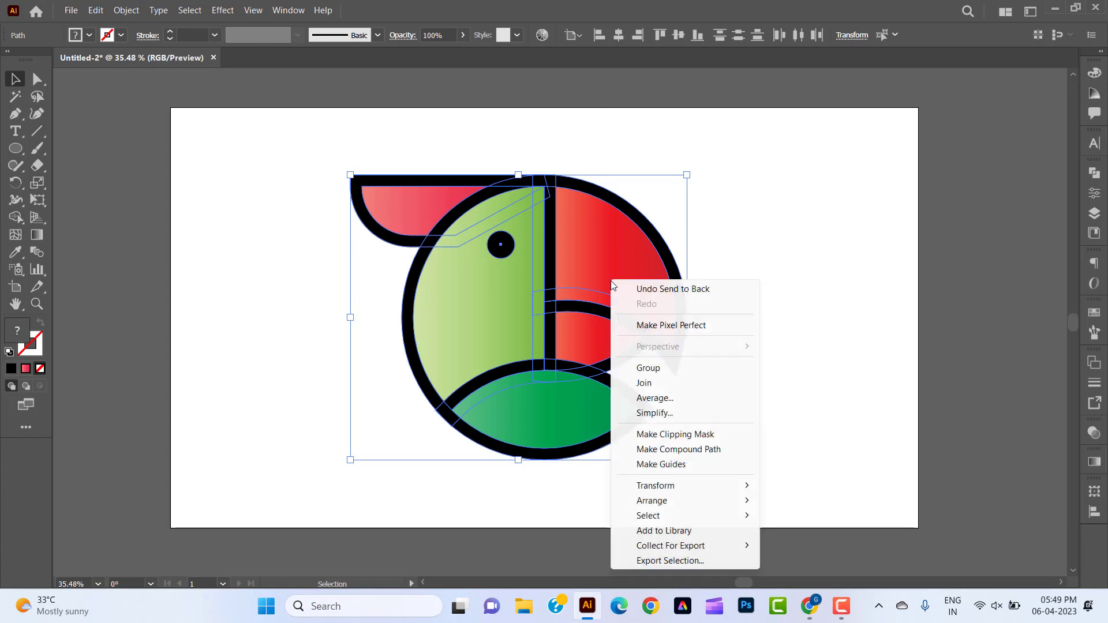
{"action": "left_click", "coordinate": [746, 428]}
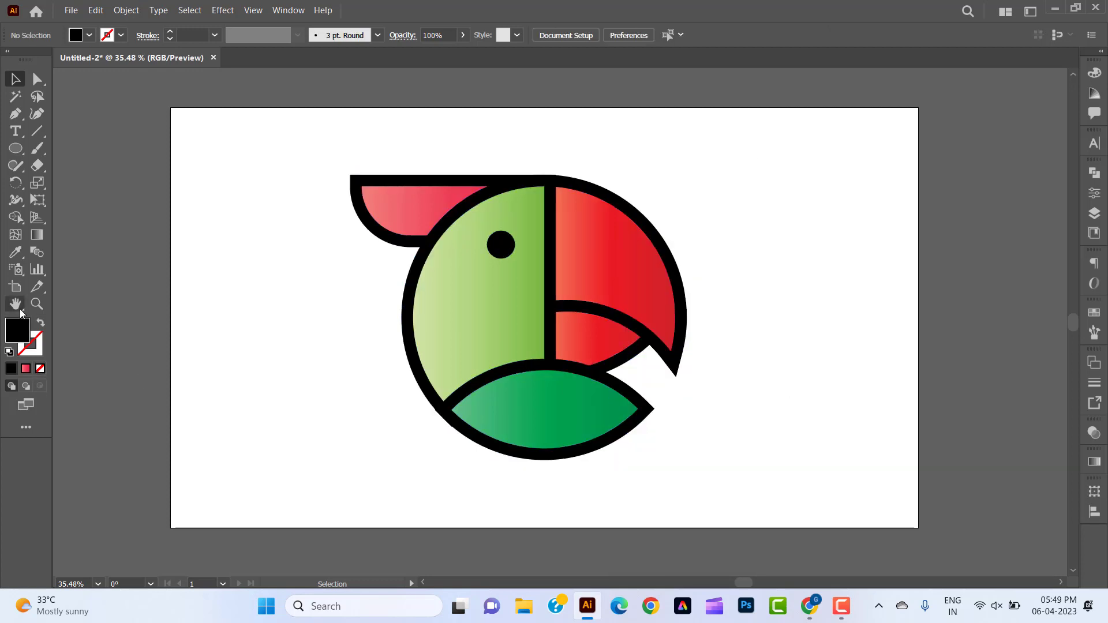
Copy the bottom dark green lens and paste the duplicate in front of it.
{"action": "left_click", "coordinate": [37, 304]}
{"action": "left_click_drag", "start_coordinate": [569, 396], "coordinate": [607, 420]}
{"action": "left_click", "coordinate": [16, 79]}
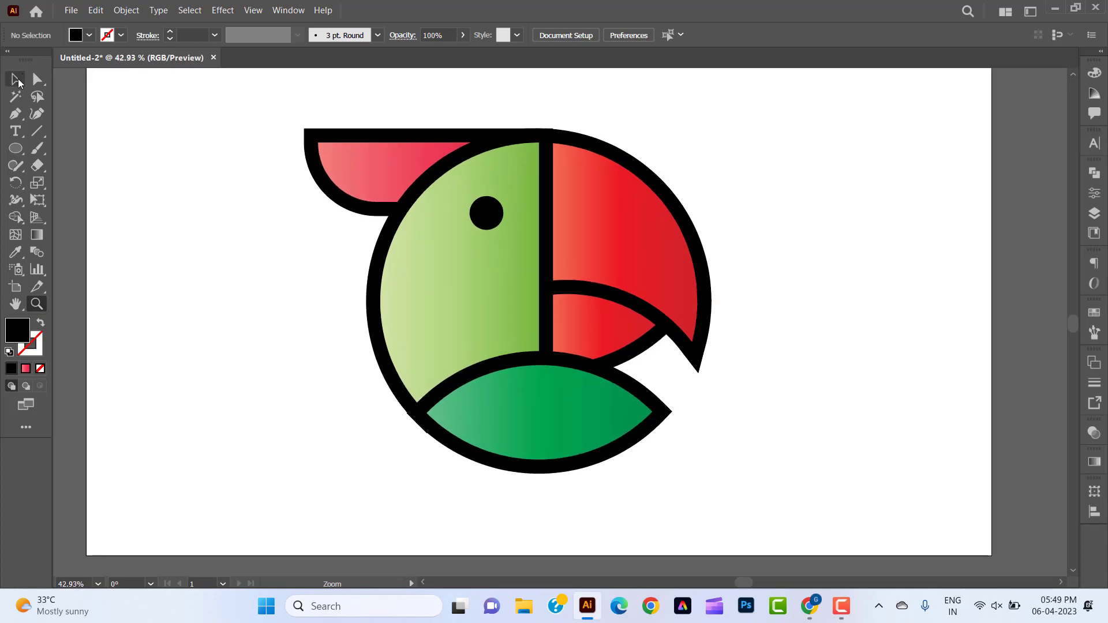
{"action": "scroll", "coordinate": [490, 372], "scroll_direction": "down", "scroll_amount": 2}
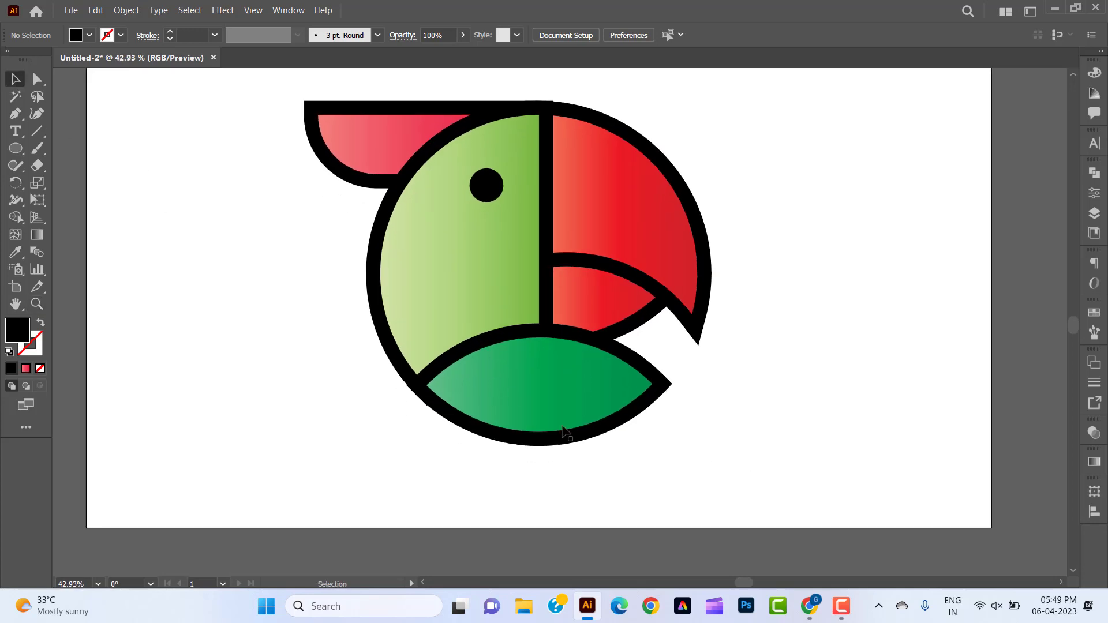
{"action": "left_click", "coordinate": [531, 404]}
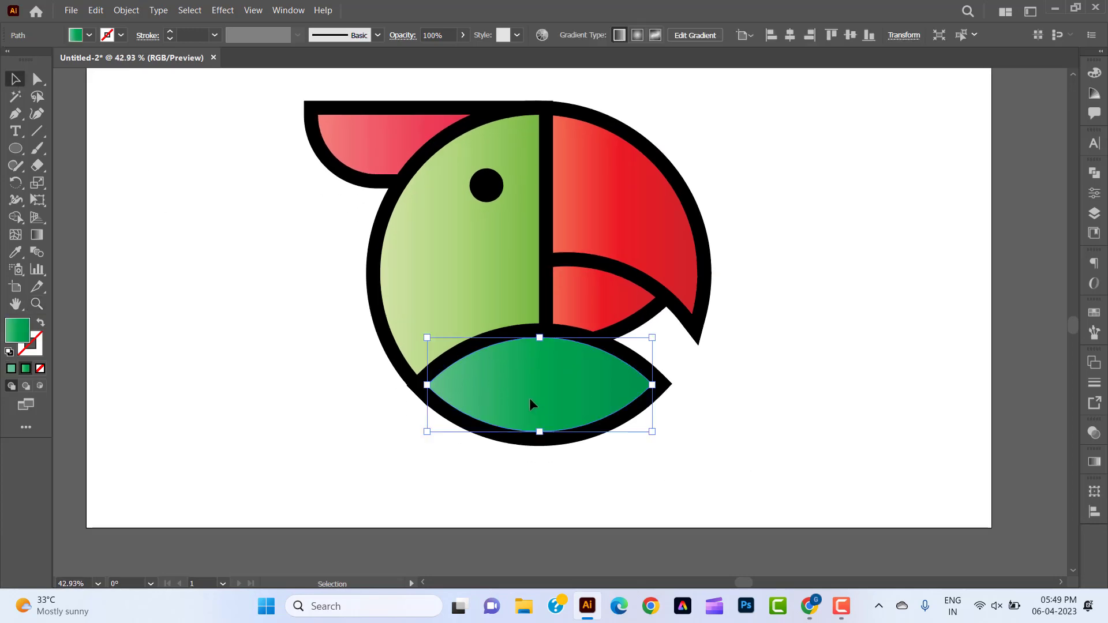
{"action": "left_click", "coordinate": [96, 10]}
{"action": "left_click", "coordinate": [116, 78]}
{"action": "left_click", "coordinate": [96, 10]}
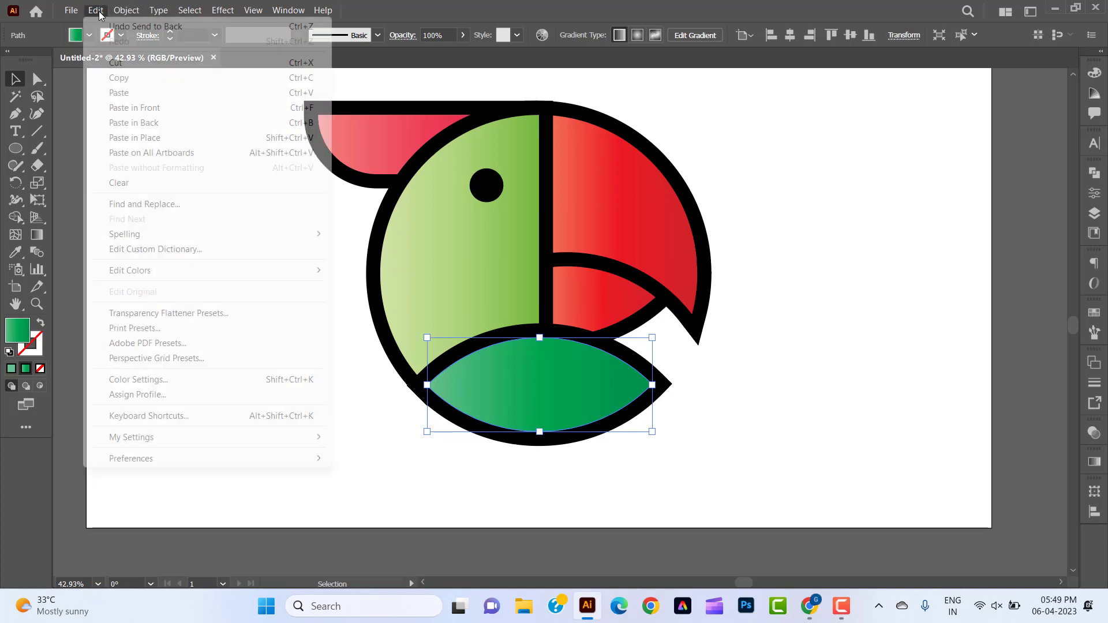
{"action": "left_click", "coordinate": [116, 104]}
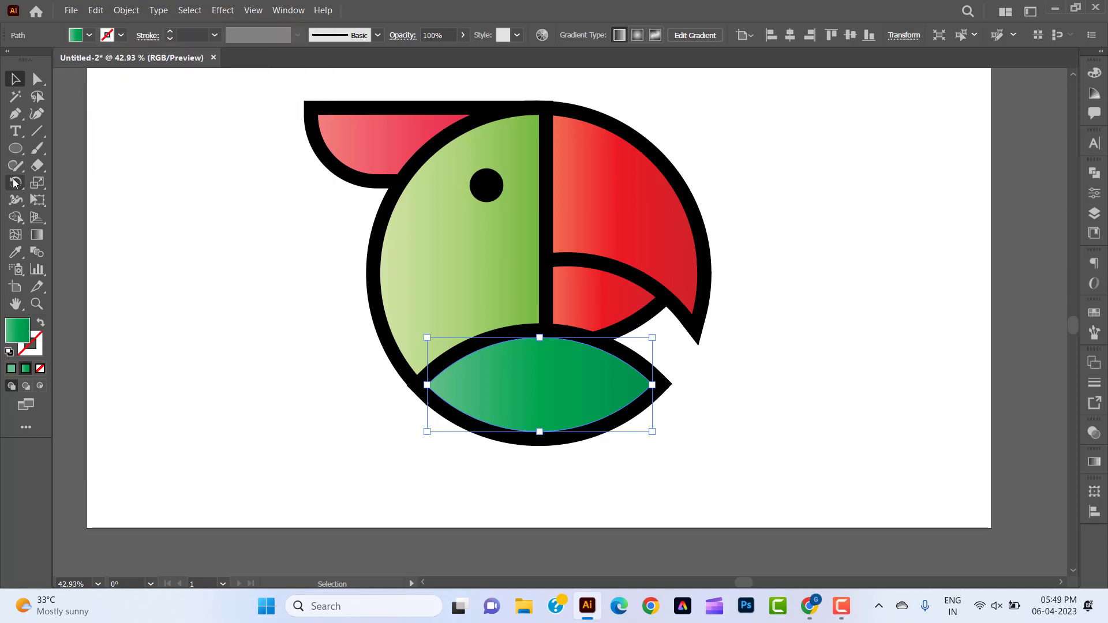
Rotate the duplicated green lens counterclockwise about its right tip so its left end drops below the outline.
{"action": "left_click", "coordinate": [15, 182]}
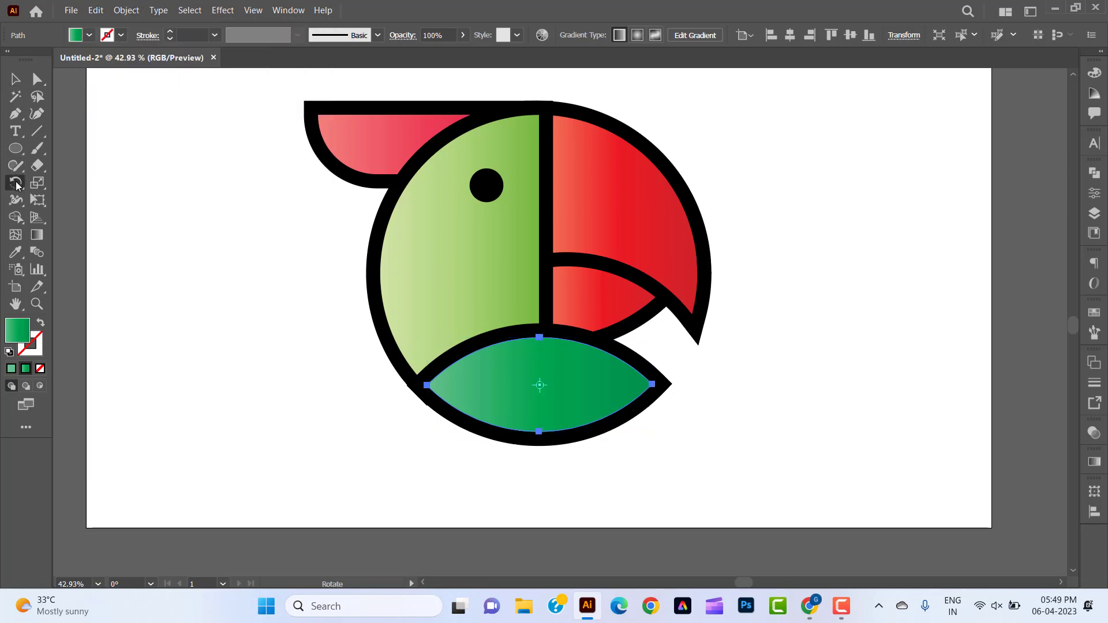
{"action": "left_click", "coordinate": [652, 384]}
{"action": "left_click_drag", "start_coordinate": [426, 388], "coordinate": [438, 448]}
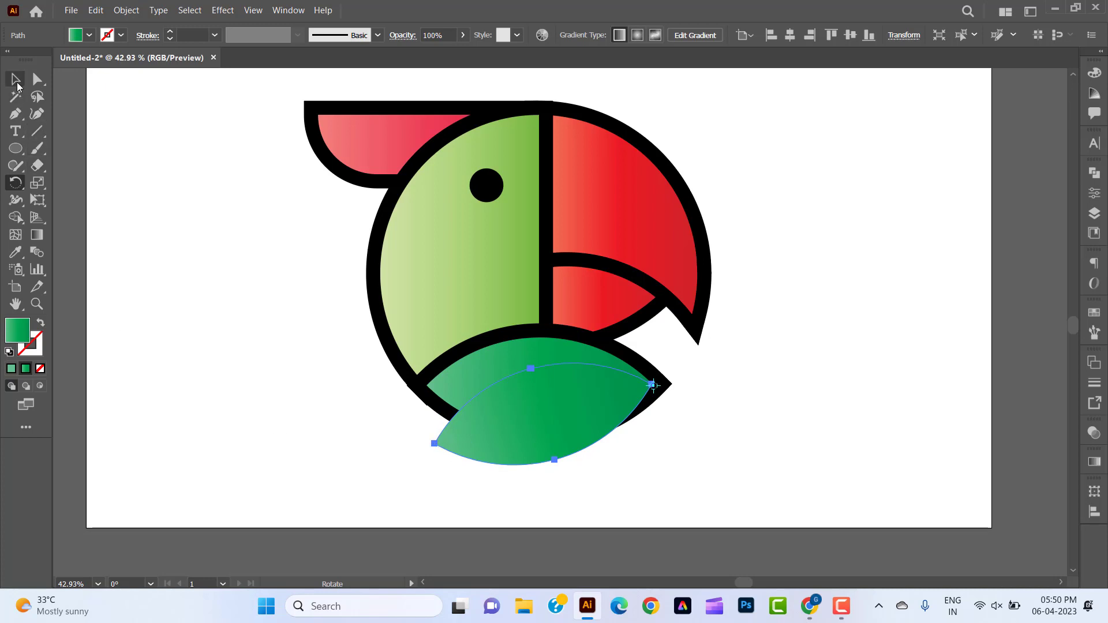
{"action": "left_click", "coordinate": [15, 78]}
Remove the part of the rotated green copy outside the original lens with the Shape Builder tool.
{"action": "left_click", "coordinate": [529, 382]}
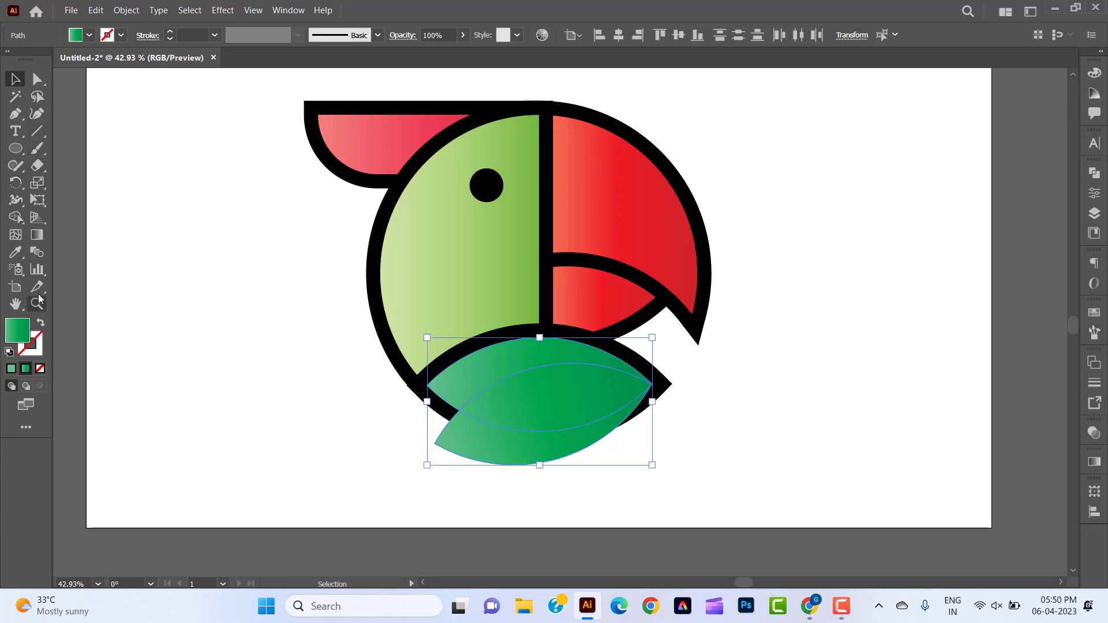
{"action": "left_click", "coordinate": [15, 217]}
{"action": "left_click", "coordinate": [508, 457], "text": "alt"}
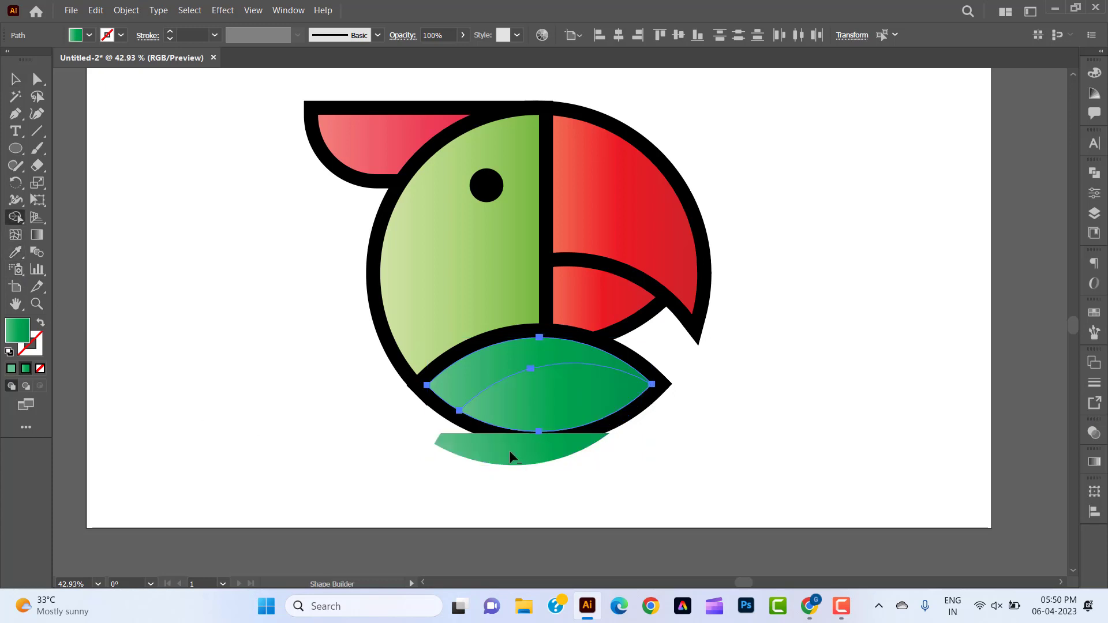
{"action": "key", "text": "v"}
{"action": "left_click", "coordinate": [265, 392]}
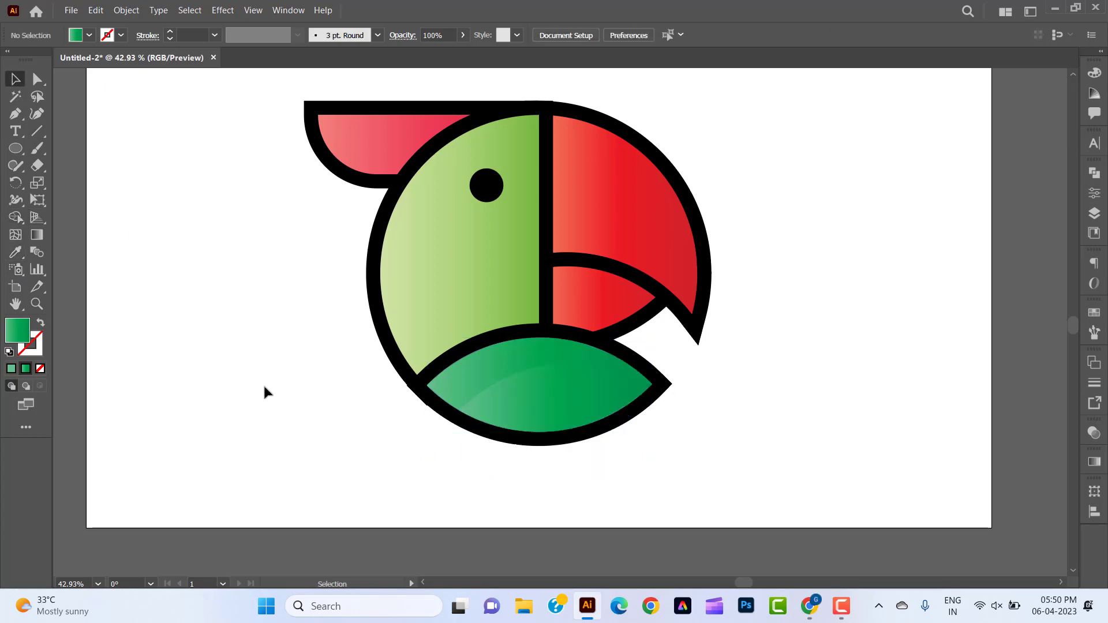
Reverse the gradient of the inner green shape and set its light end stop's opacity to 0%.
{"action": "left_click", "coordinate": [569, 410]}
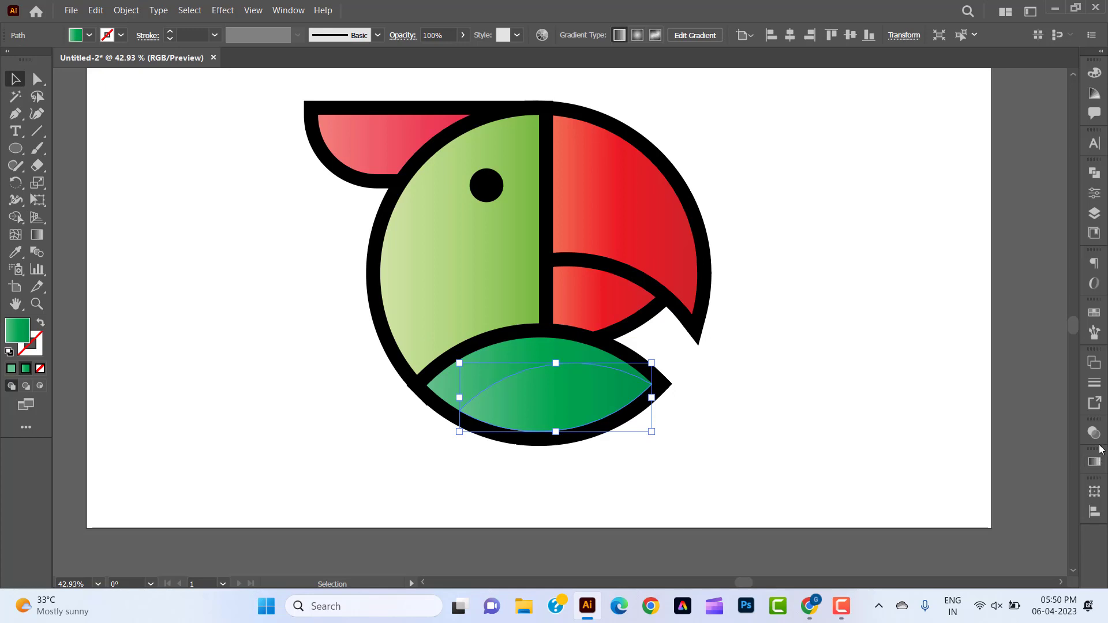
{"action": "left_click", "coordinate": [1094, 462]}
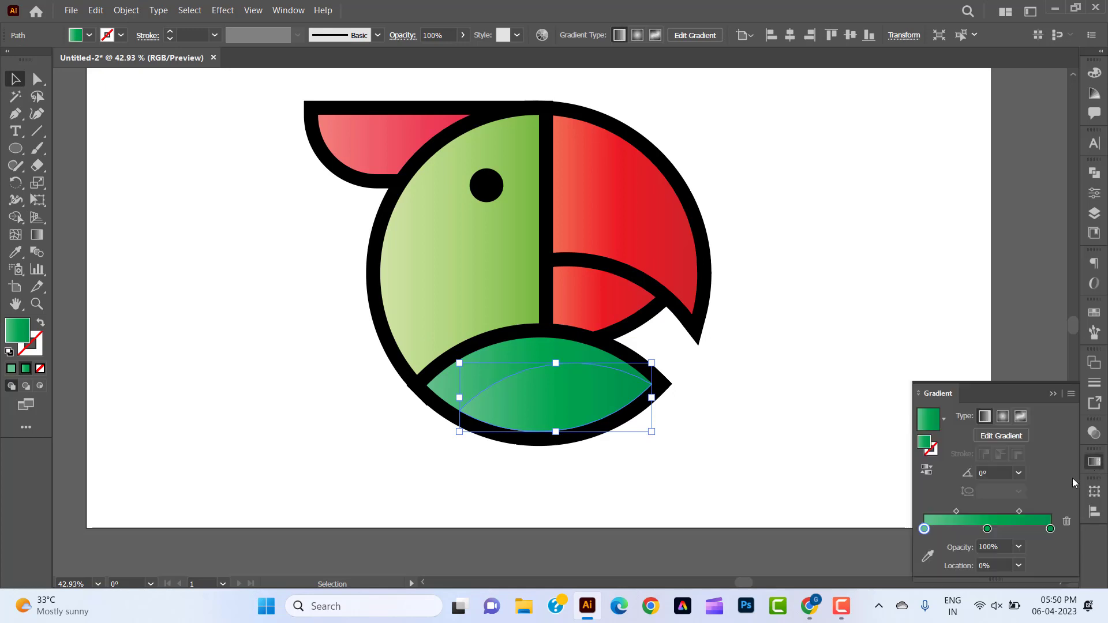
{"action": "left_click", "coordinate": [926, 469]}
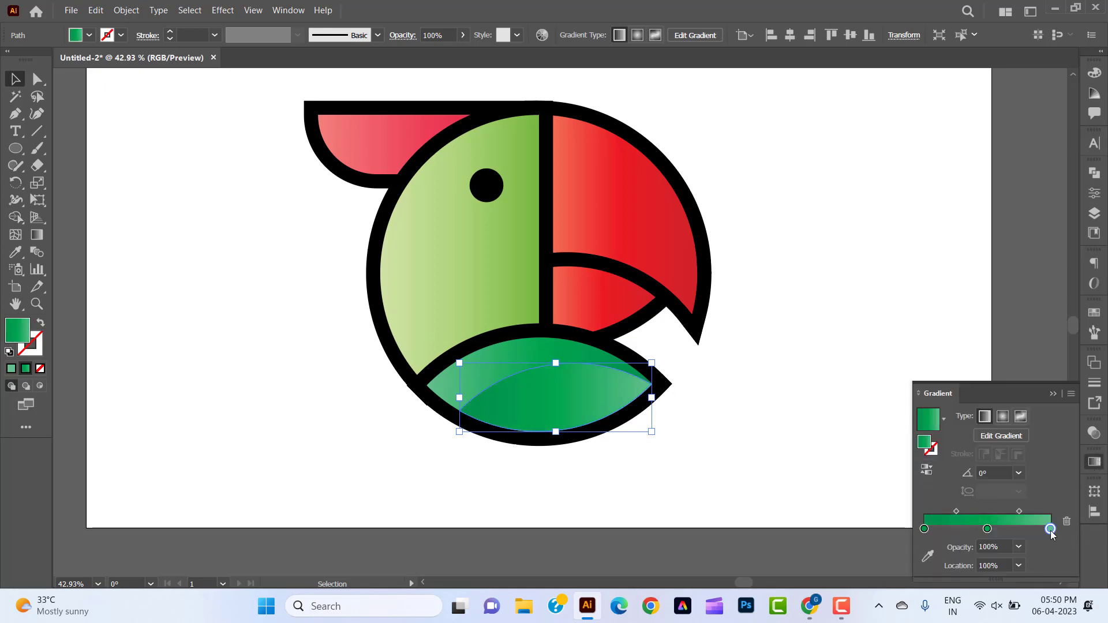
{"action": "left_click", "coordinate": [1019, 547]}
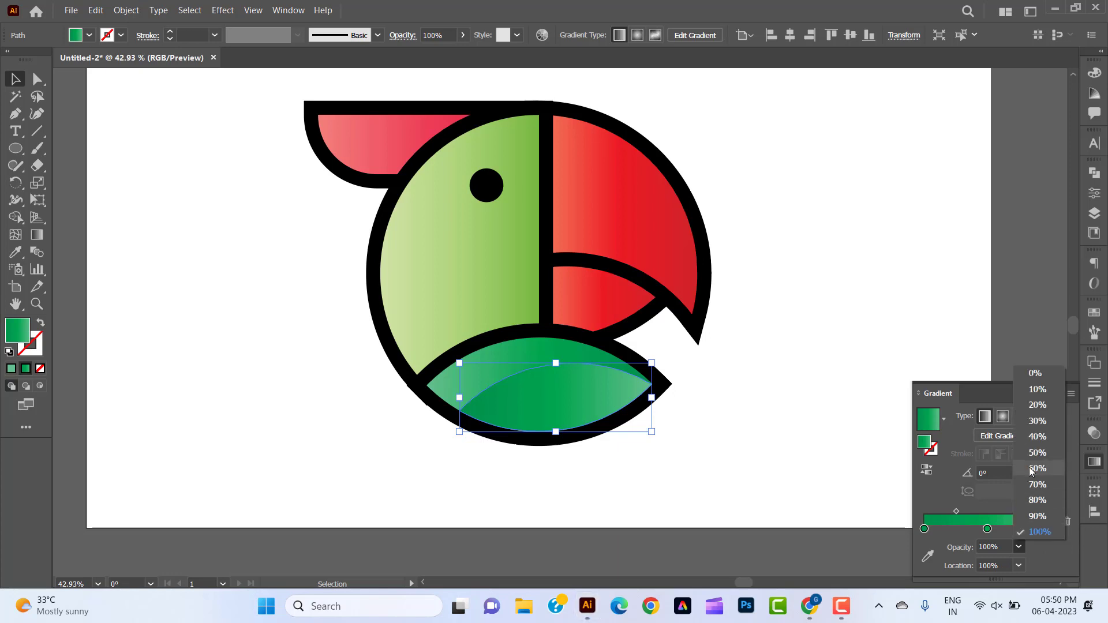
{"action": "left_click", "coordinate": [1037, 373]}
{"action": "left_click", "coordinate": [747, 418]}
{"action": "left_click", "coordinate": [748, 404]}
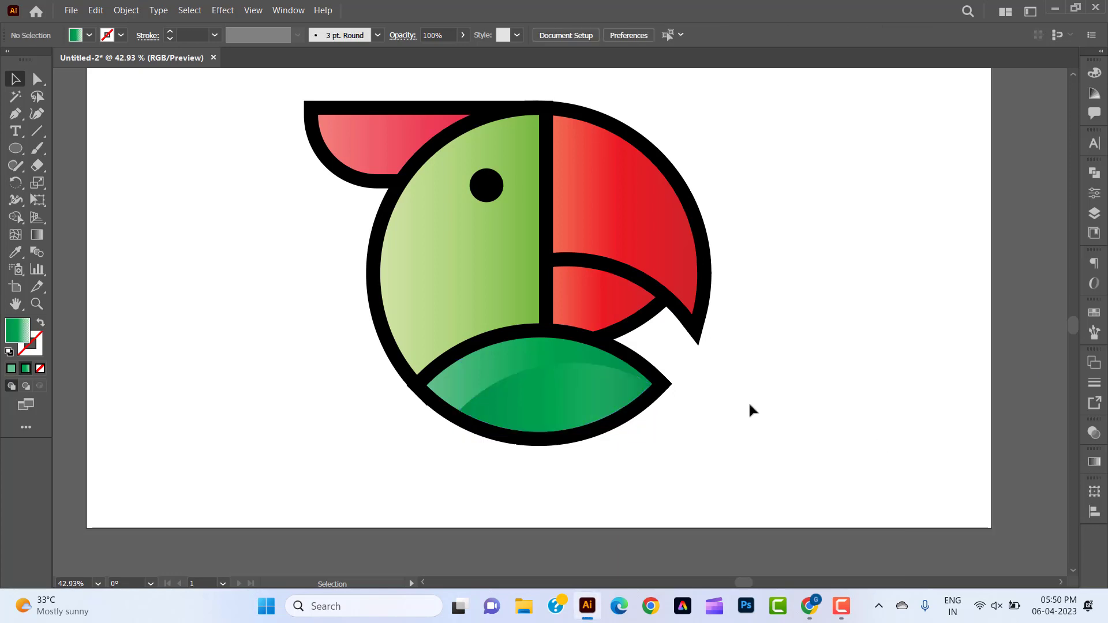
Copy the large red upper beak shape and paste the duplicate in front of it.
{"action": "scroll", "coordinate": [760, 398], "scroll_direction": "up", "scroll_amount": 1}
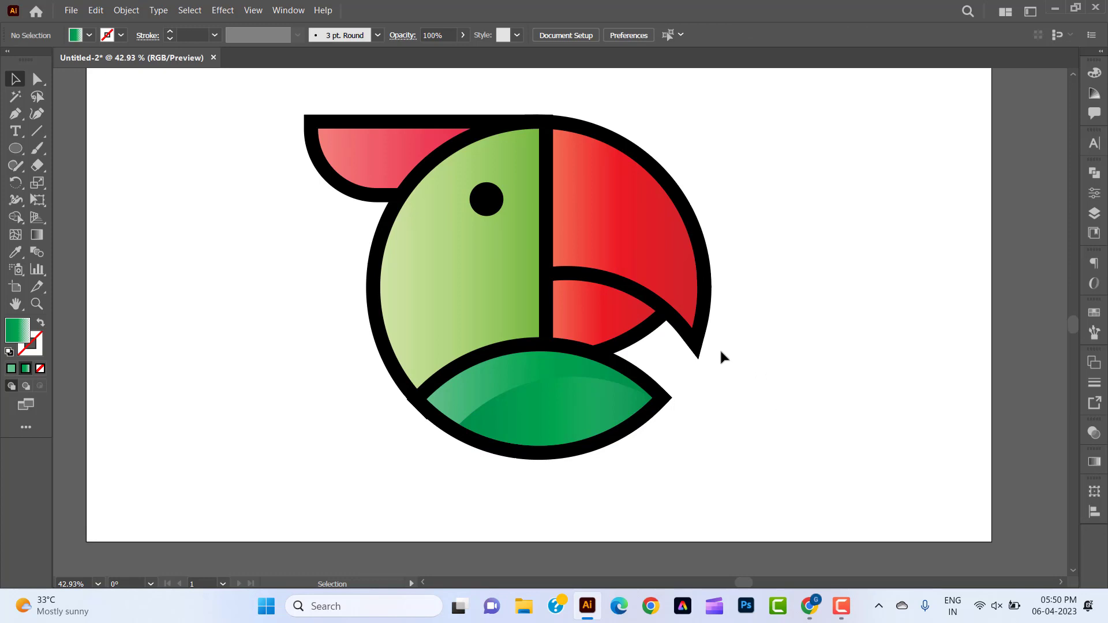
{"action": "left_click", "coordinate": [659, 219]}
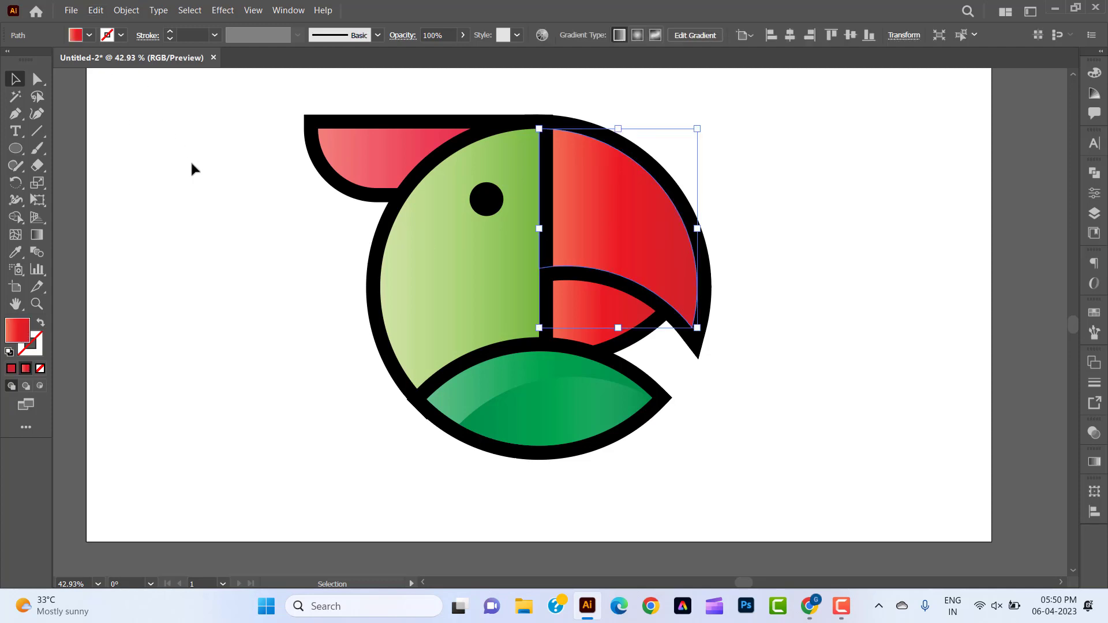
{"action": "left_click", "coordinate": [96, 10]}
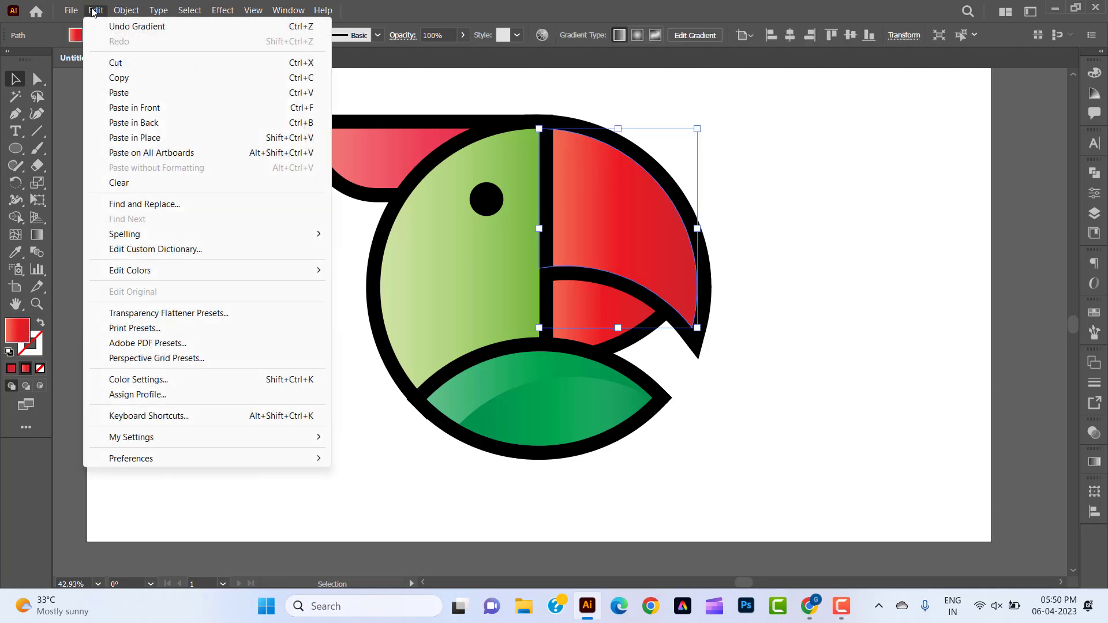
{"action": "left_click", "coordinate": [111, 84]}
{"action": "left_click", "coordinate": [96, 10]}
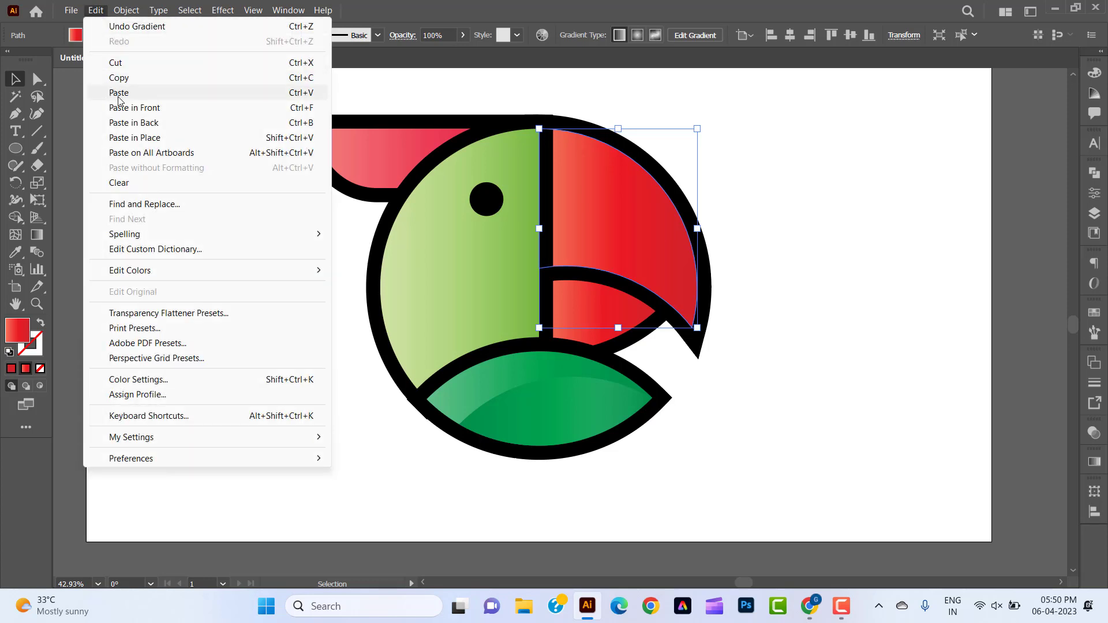
{"action": "left_click", "coordinate": [124, 113]}
Rotate the duplicated red beak shape slightly counterclockwise about the beak's lower tip.
{"action": "left_click", "coordinate": [15, 183]}
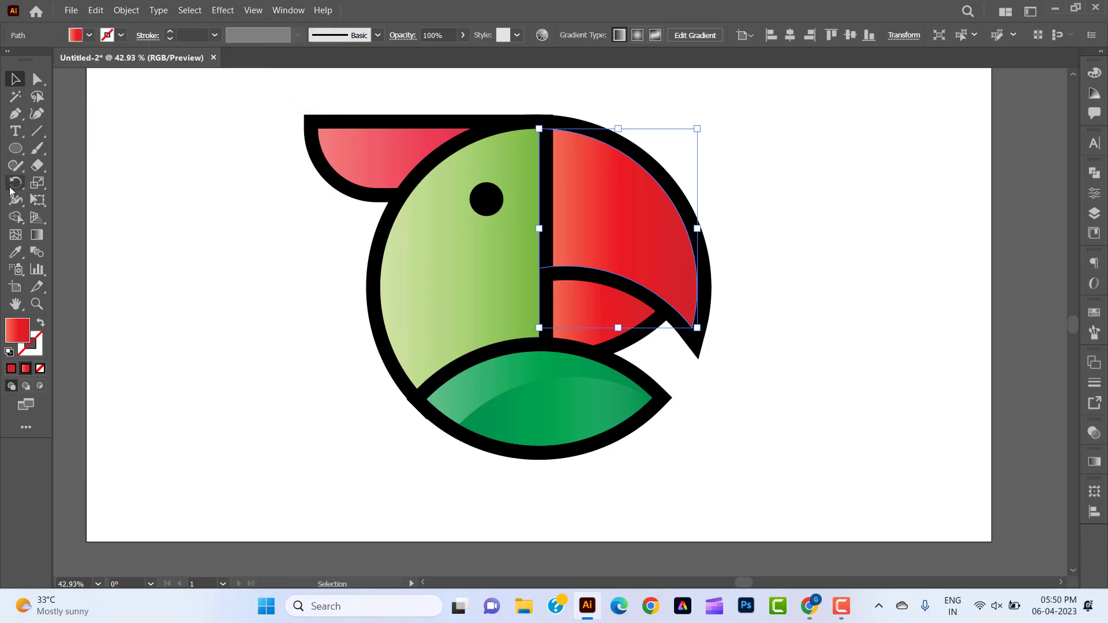
{"action": "left_click", "coordinate": [692, 327]}
{"action": "left_click_drag", "start_coordinate": [545, 137], "coordinate": [517, 171]}
{"action": "key", "text": "v"}
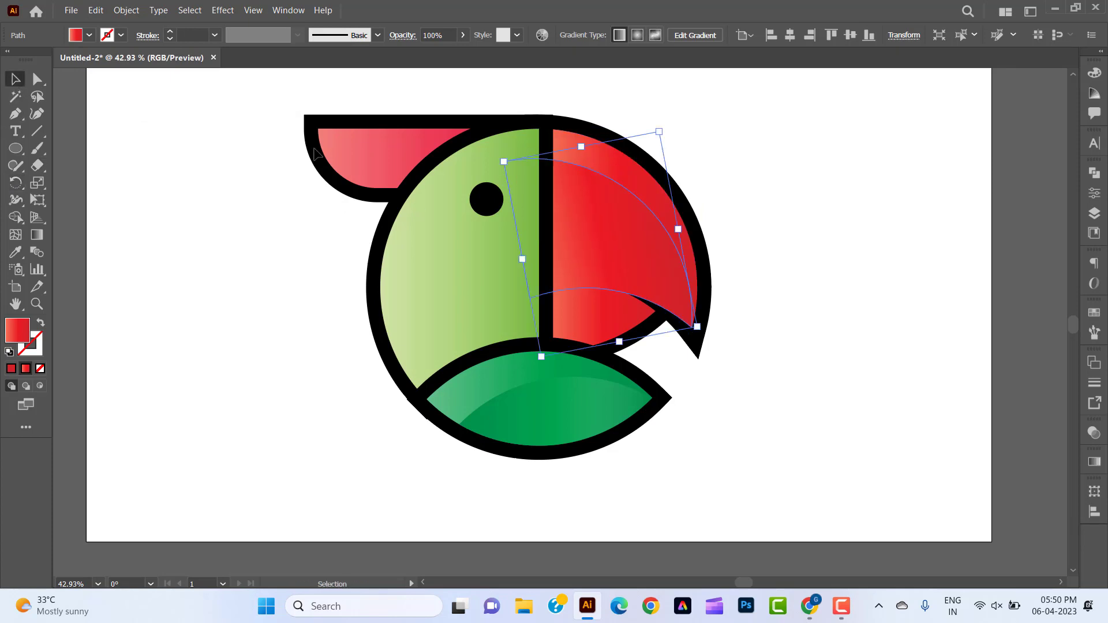
Remove the parts of the rotated red copy outside the original beak shape with the Shape Builder tool.
{"action": "left_click", "coordinate": [599, 158], "text": "shift"}
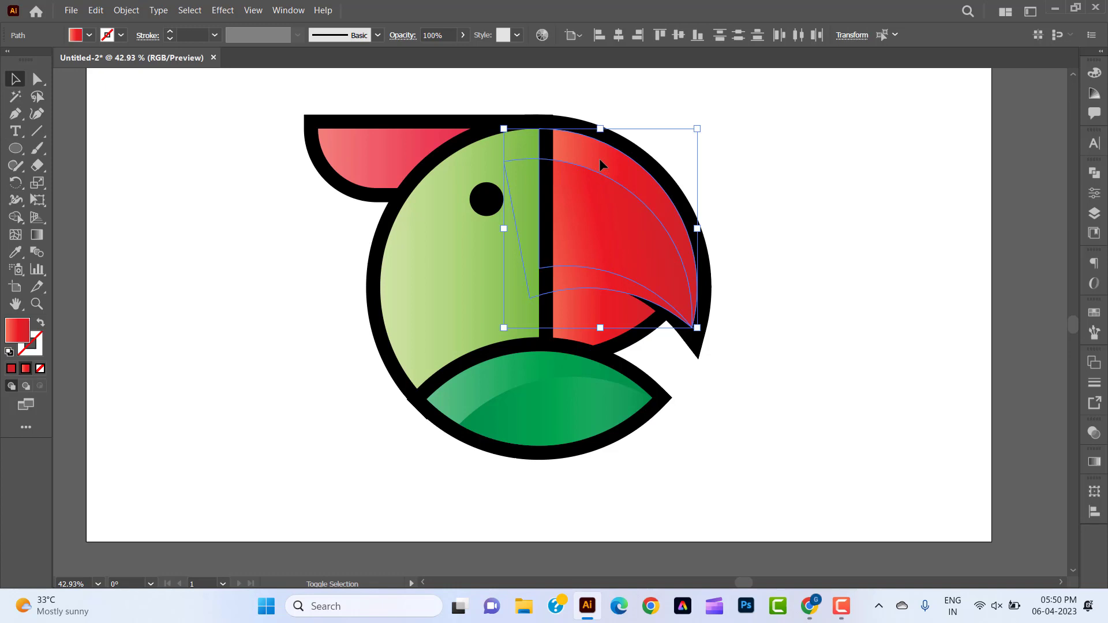
{"action": "left_click", "coordinate": [16, 217]}
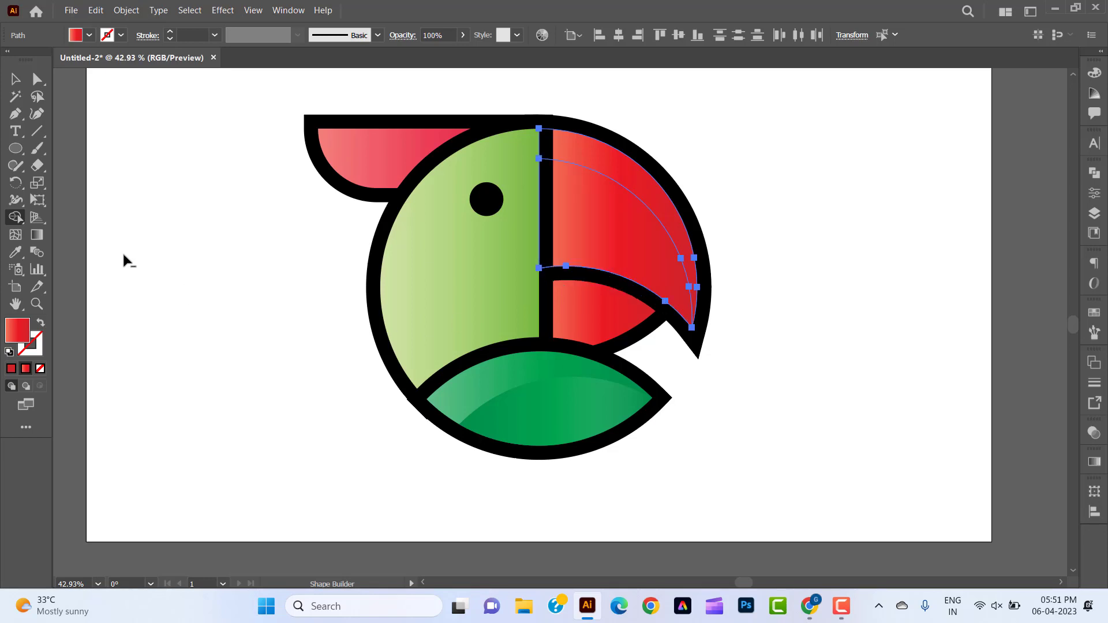
Reverse the gradient of the inner red upper-beak shape and set its light end stop's opacity to 0%.
{"action": "left_click", "coordinate": [16, 79]}
{"action": "left_click", "coordinate": [124, 224]}
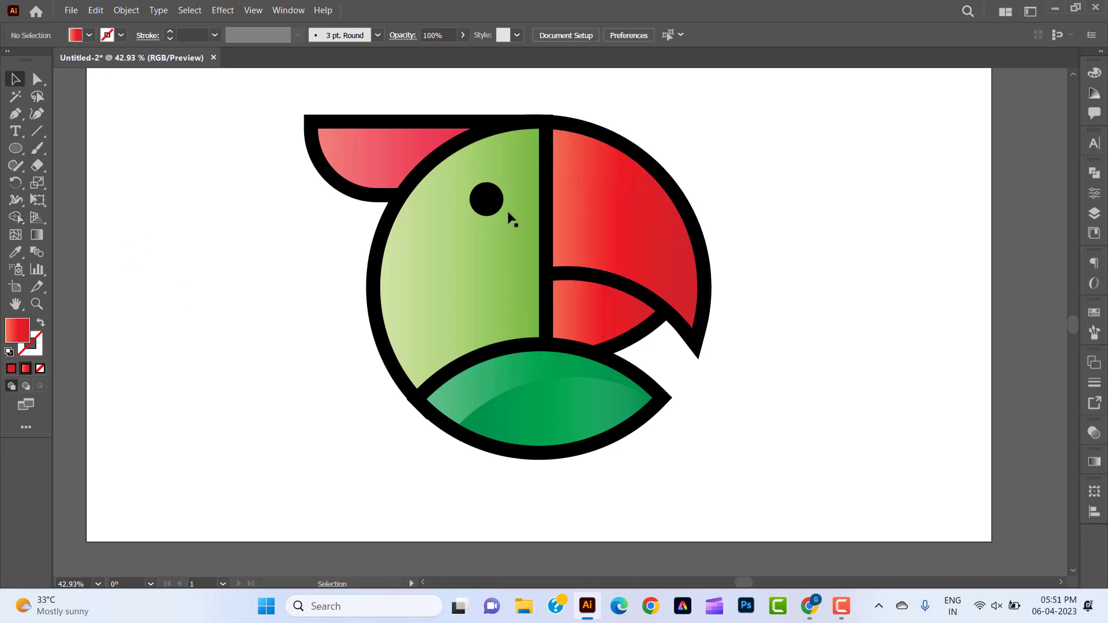
{"action": "left_click", "coordinate": [596, 204]}
{"action": "left_click", "coordinate": [1095, 462]}
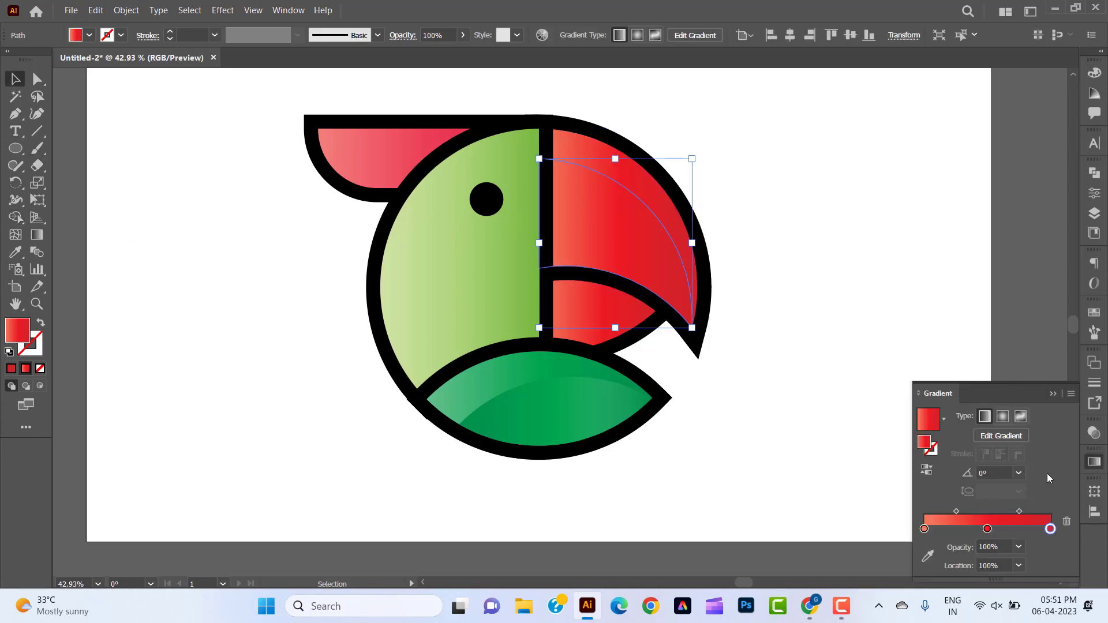
{"action": "left_click", "coordinate": [926, 470]}
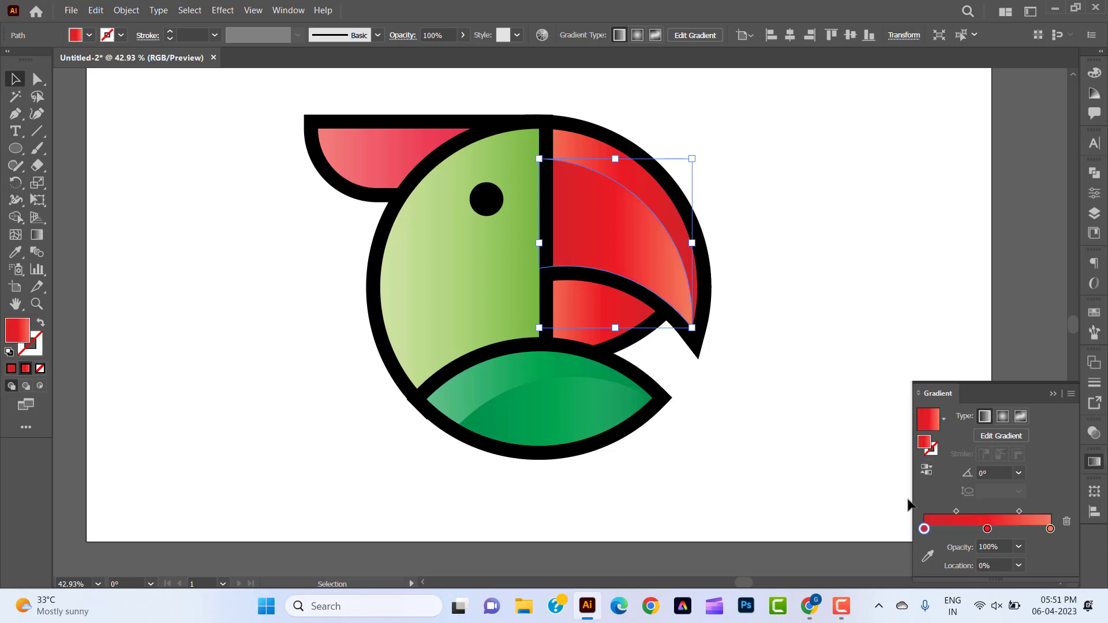
{"action": "left_click", "coordinate": [1049, 530]}
{"action": "left_click", "coordinate": [1019, 547]}
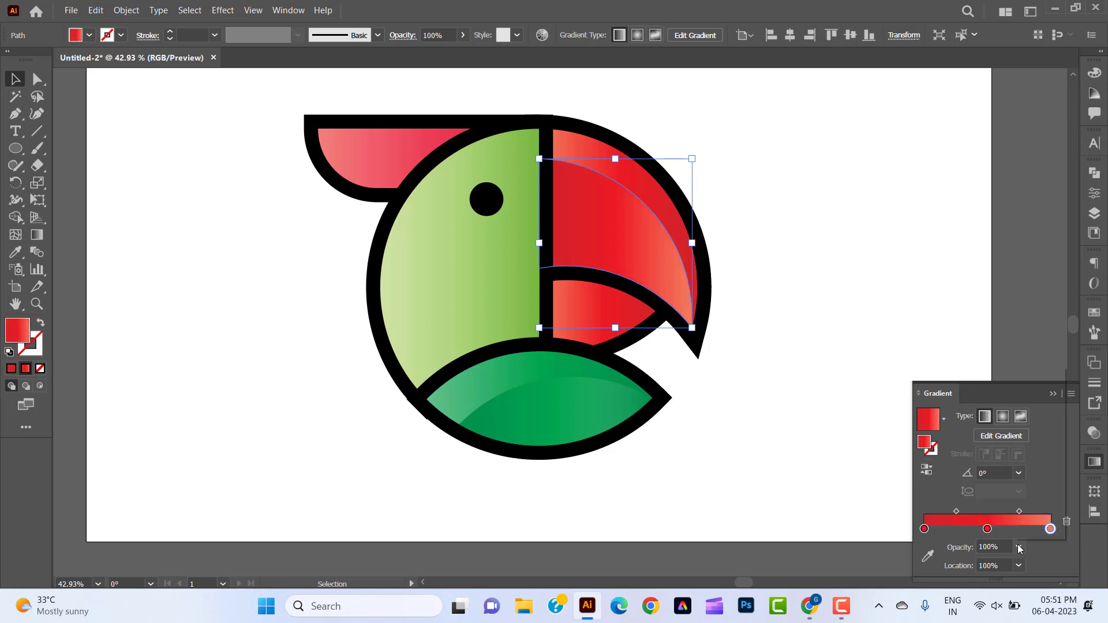
{"action": "left_click", "coordinate": [1035, 374]}
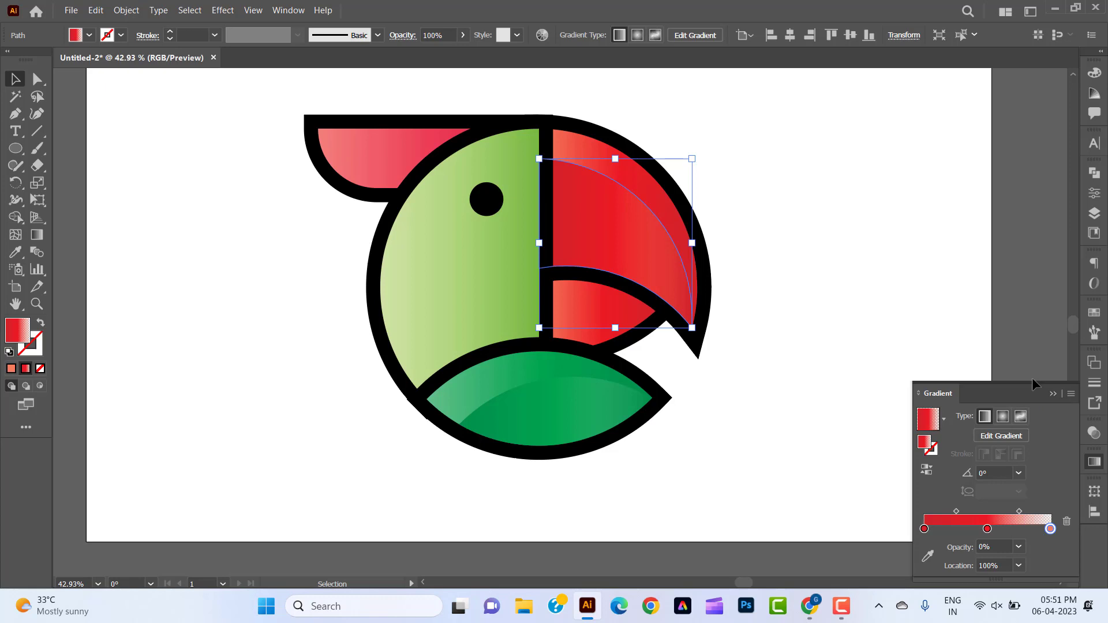
{"action": "left_click", "coordinate": [1094, 462]}
{"action": "left_click", "coordinate": [907, 388]}
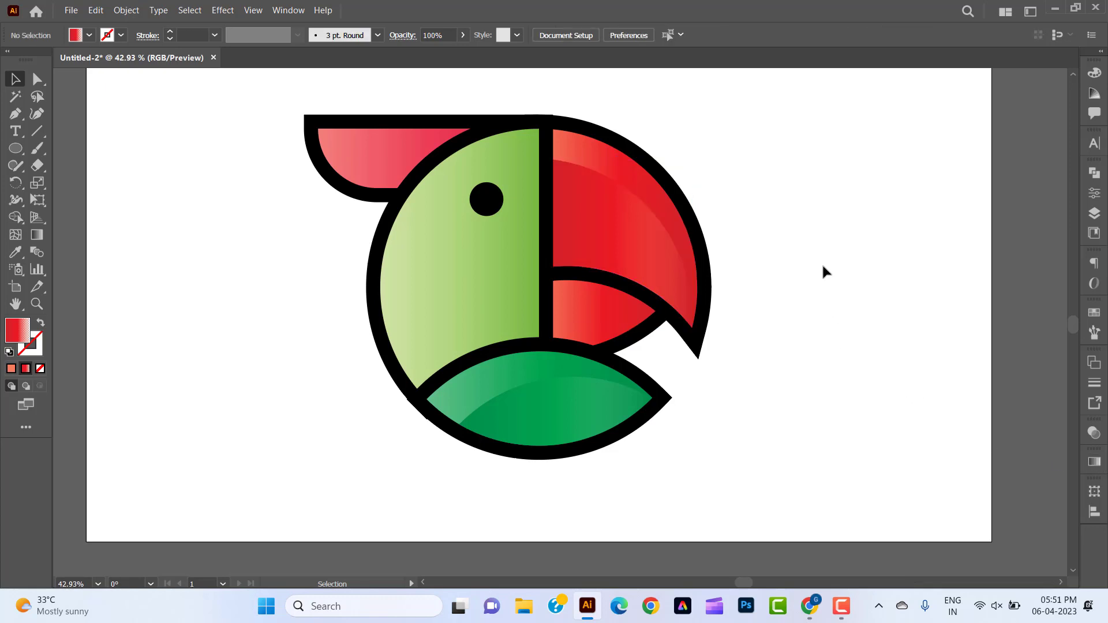
Copy the small red lower beak shape and paste the duplicate in front of it.
{"action": "left_click", "coordinate": [603, 317]}
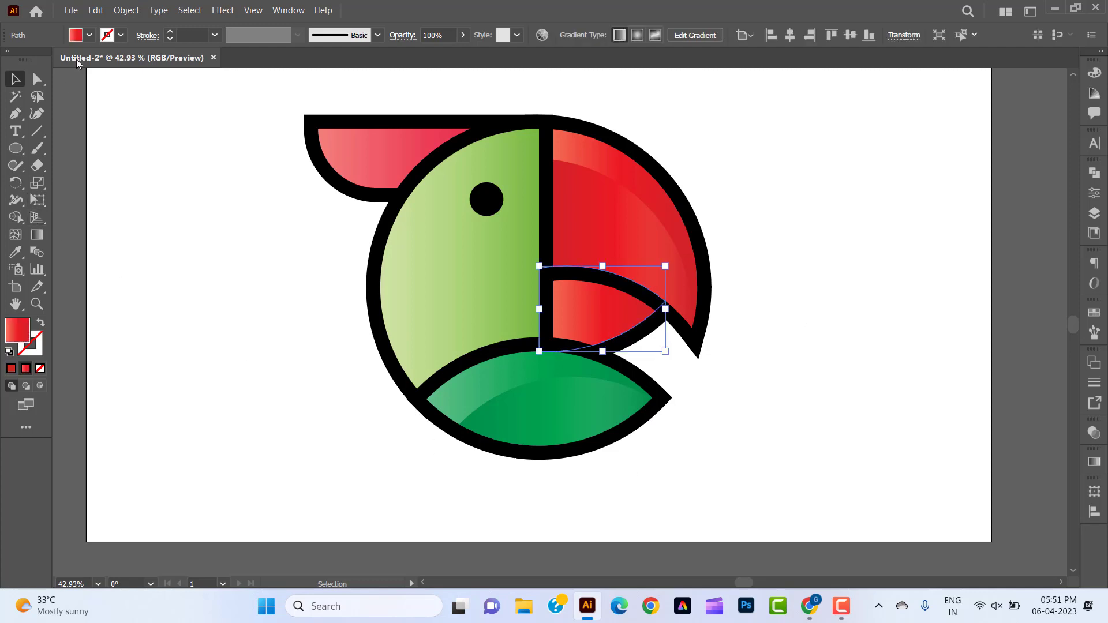
{"action": "left_click", "coordinate": [96, 11]}
{"action": "left_click", "coordinate": [112, 81]}
{"action": "left_click", "coordinate": [96, 10]}
{"action": "left_click", "coordinate": [123, 109]}
Rotate the duplicated lower beak shape slightly clockwise about its right tip and bring it to the front.
{"action": "key", "text": "r"}
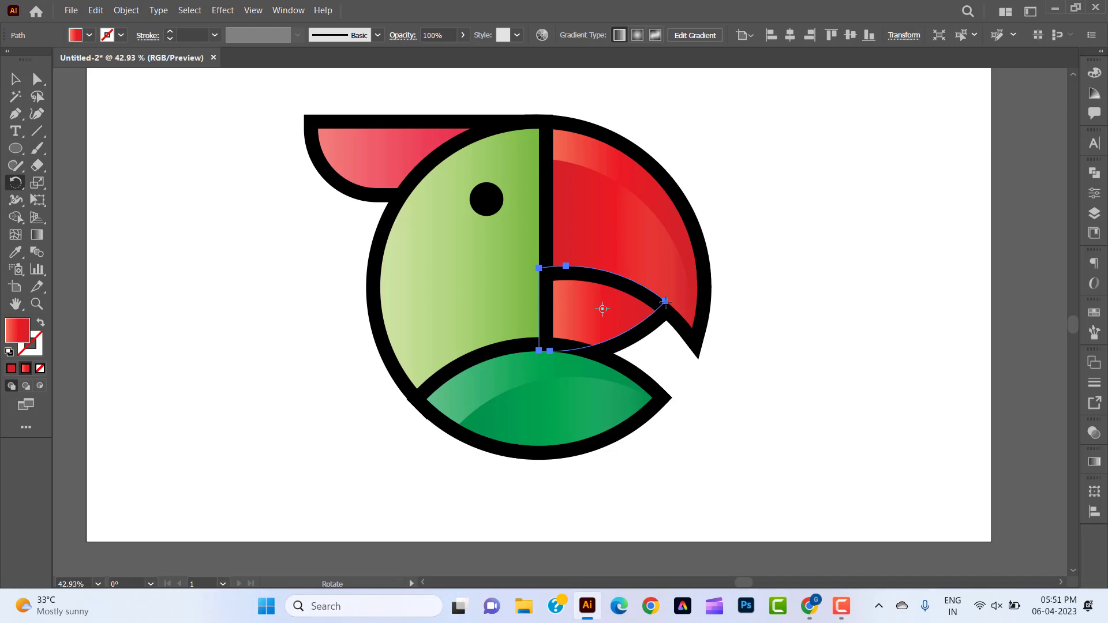
{"action": "left_click", "coordinate": [666, 301]}
{"action": "left_click_drag", "start_coordinate": [549, 352], "coordinate": [545, 327]}
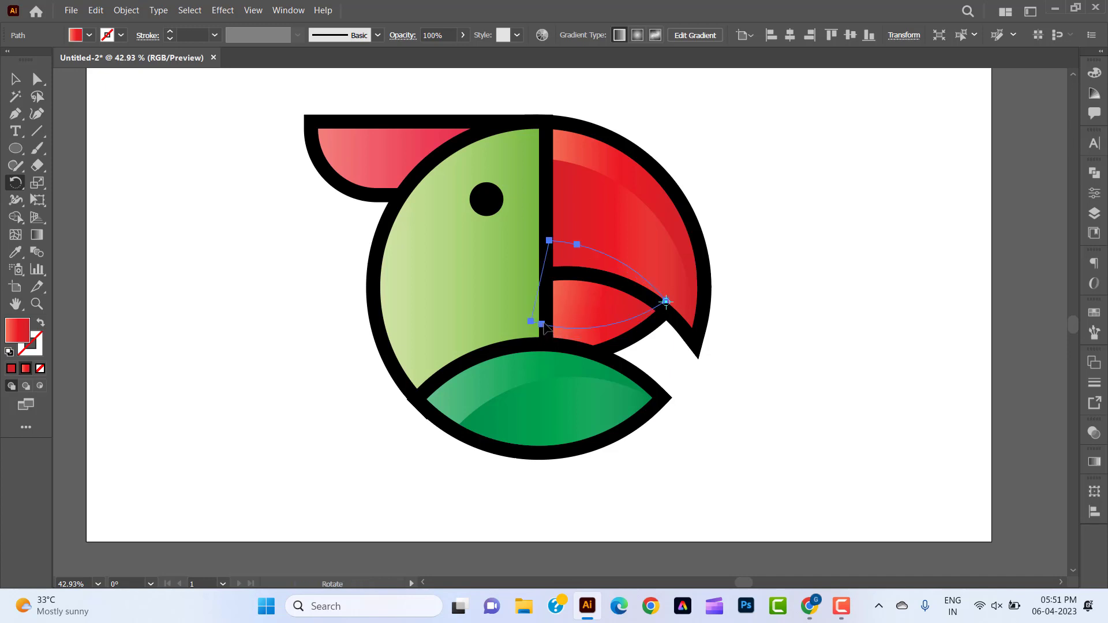
{"action": "right_click", "coordinate": [544, 326]}
{"action": "mouse_move", "coordinate": [621, 519]}
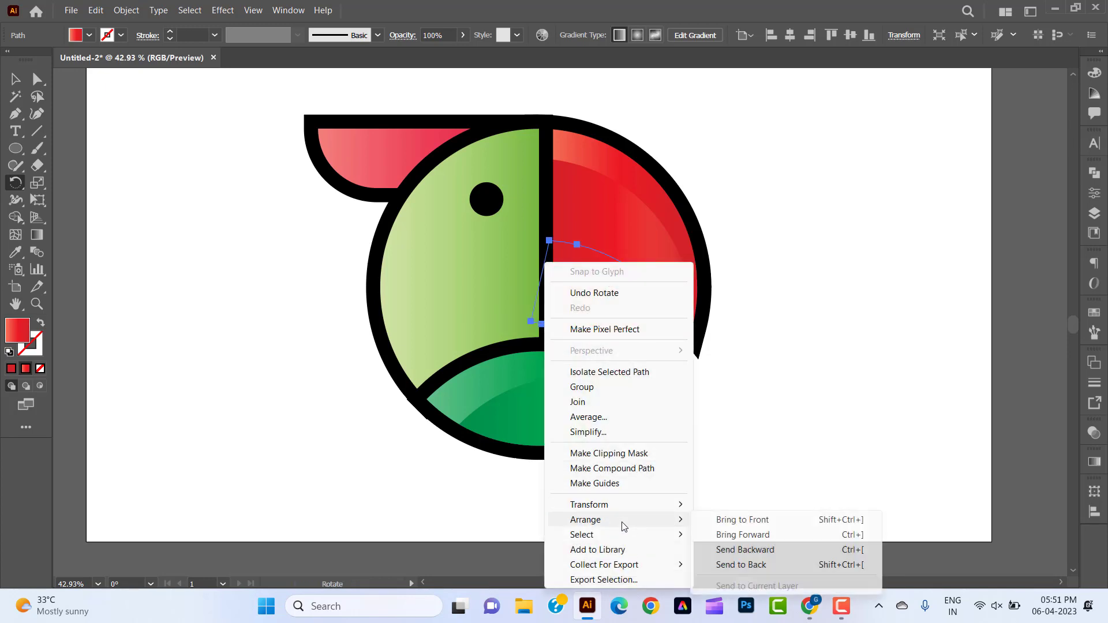
{"action": "left_click", "coordinate": [734, 526]}
Remove the parts of the rotated copy outside the original lower beak shape with the Shape Builder tool.
{"action": "left_click", "coordinate": [15, 79]}
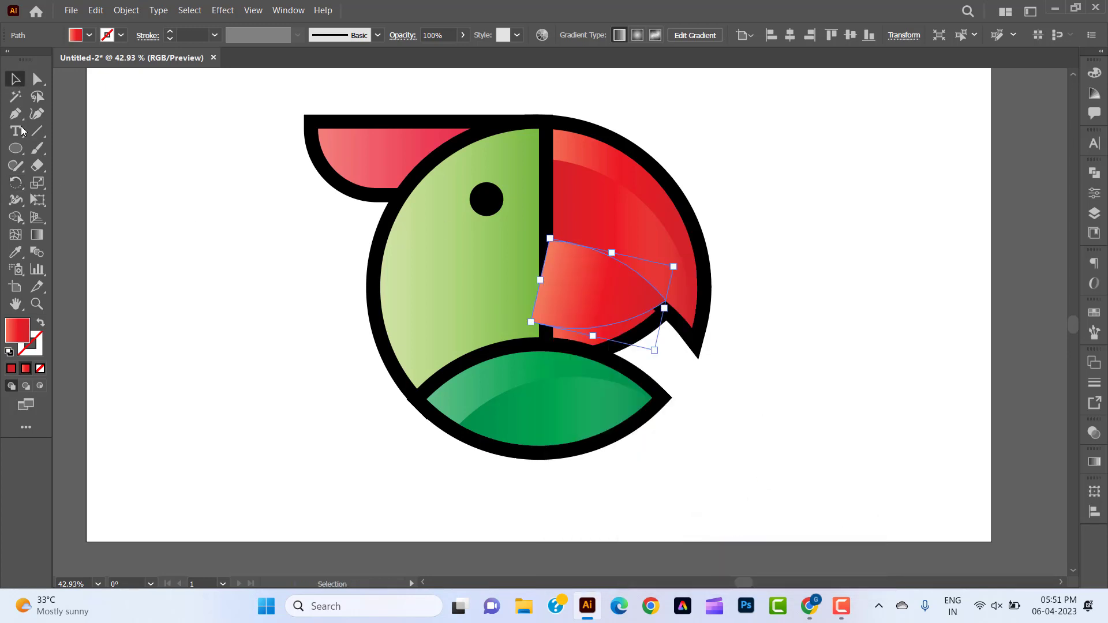
{"action": "left_click", "coordinate": [212, 335]}
{"action": "left_click", "coordinate": [610, 340]}
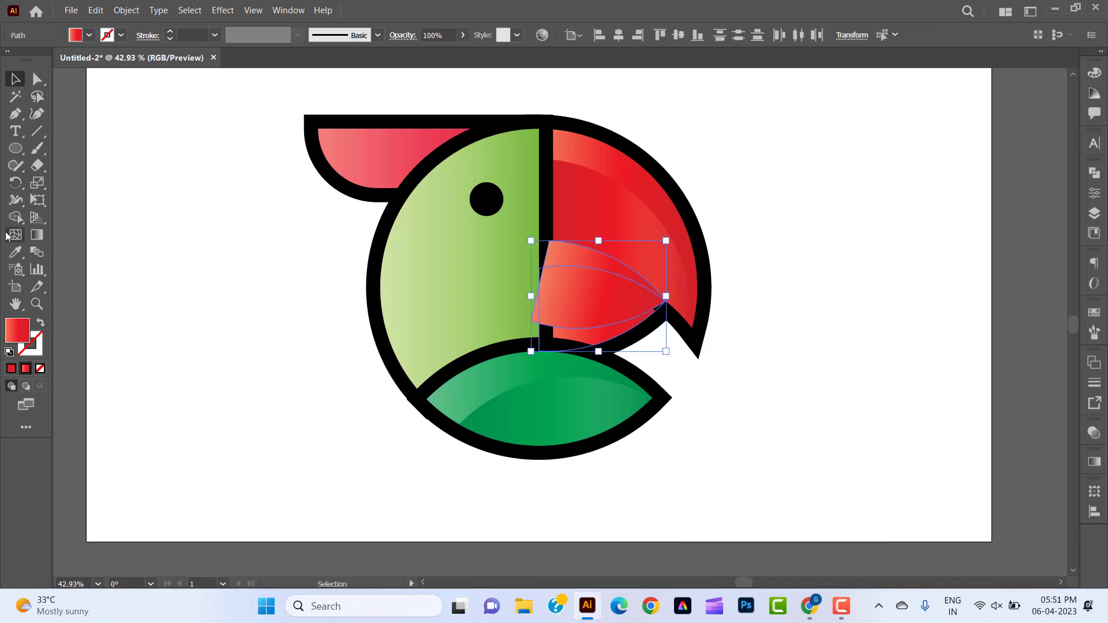
{"action": "left_click", "coordinate": [16, 217]}
{"action": "left_click", "coordinate": [553, 256], "text": "alt"}
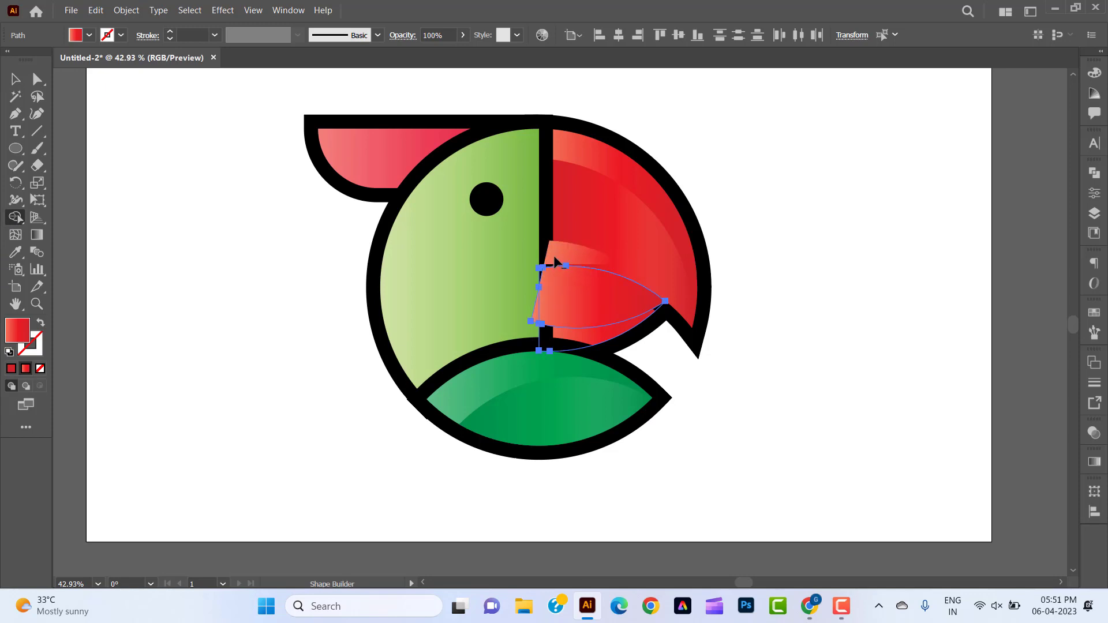
{"action": "left_click", "coordinate": [536, 313], "text": "alt"}
{"action": "key", "text": "v"}
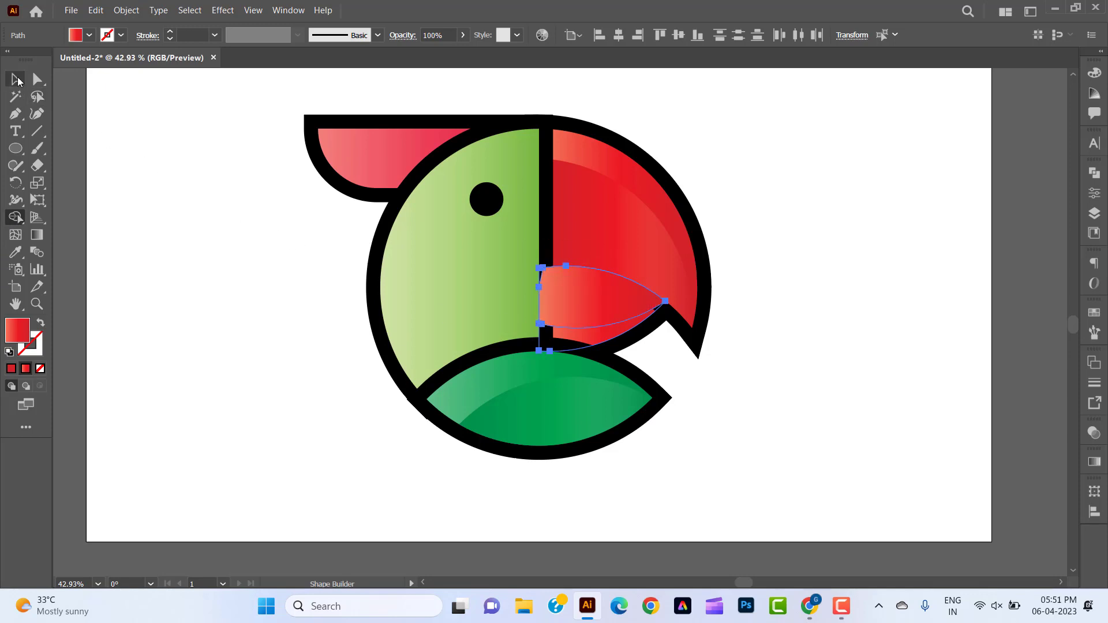
Reverse the gradient of the inner lower-beak shape and delete its light end stop.
{"action": "left_click", "coordinate": [182, 266]}
{"action": "left_click", "coordinate": [611, 304]}
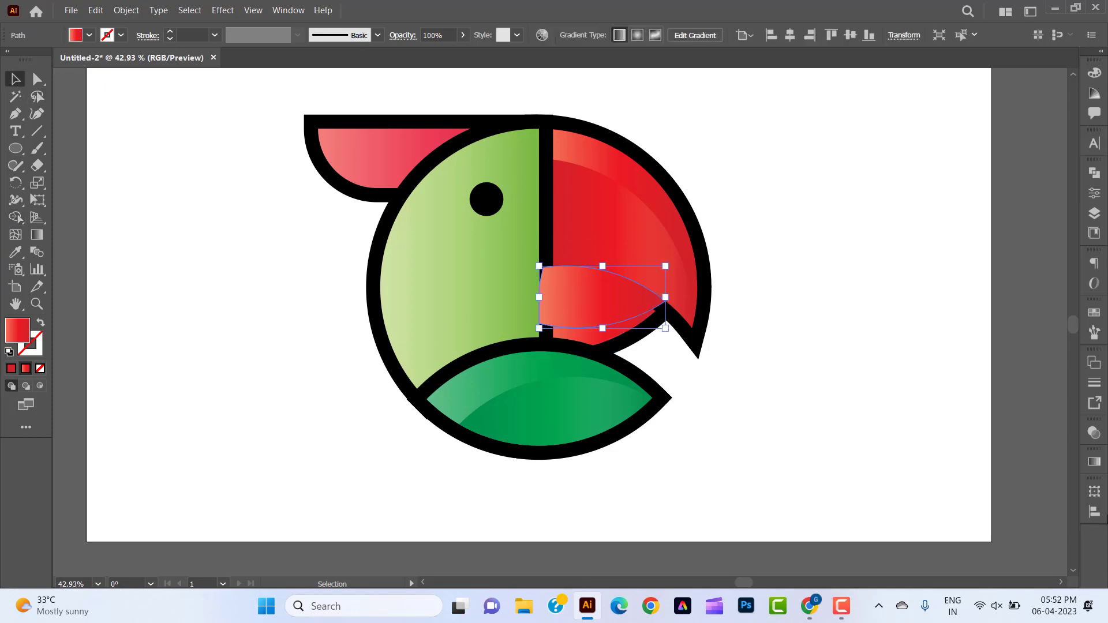
{"action": "left_click", "coordinate": [1094, 461]}
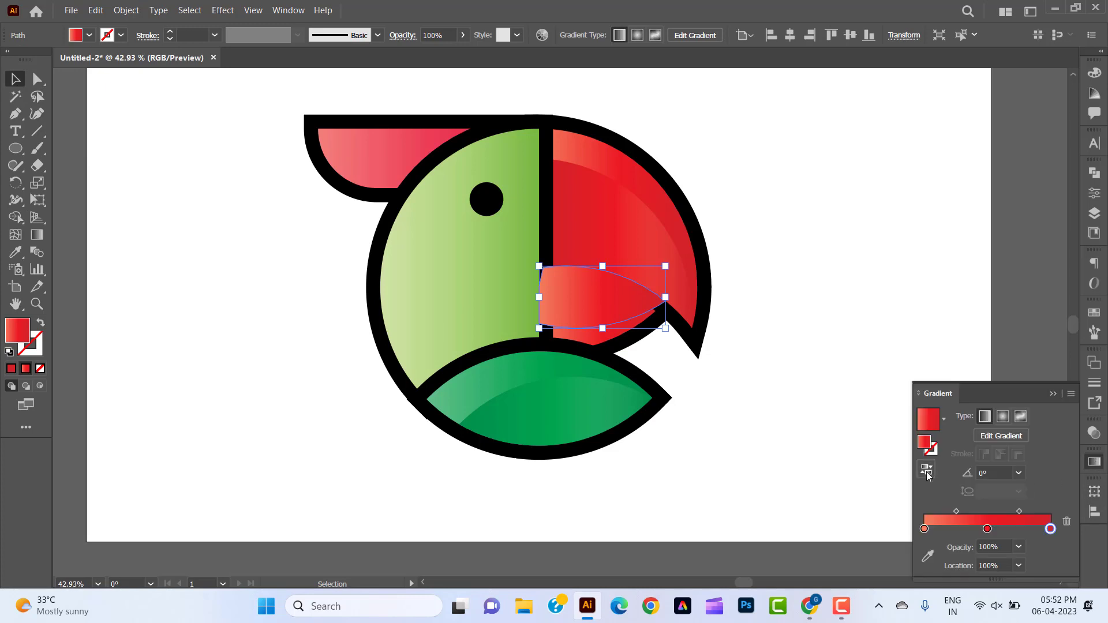
{"action": "left_click", "coordinate": [926, 470]}
{"action": "left_click", "coordinate": [1066, 523]}
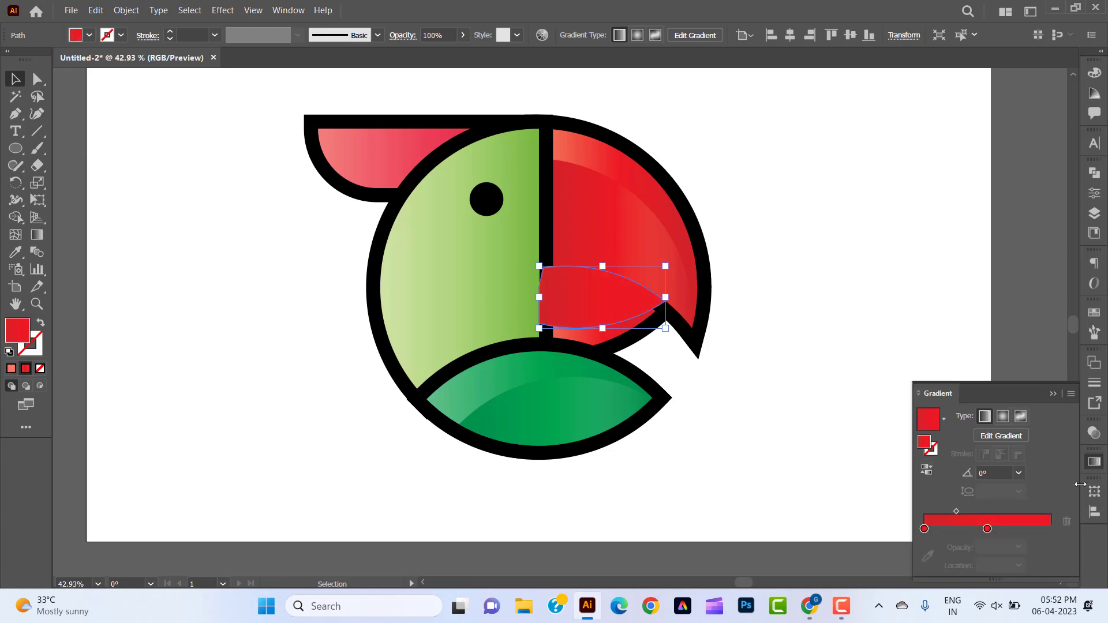
{"action": "left_click", "coordinate": [1094, 462]}
{"action": "left_click", "coordinate": [646, 360]}
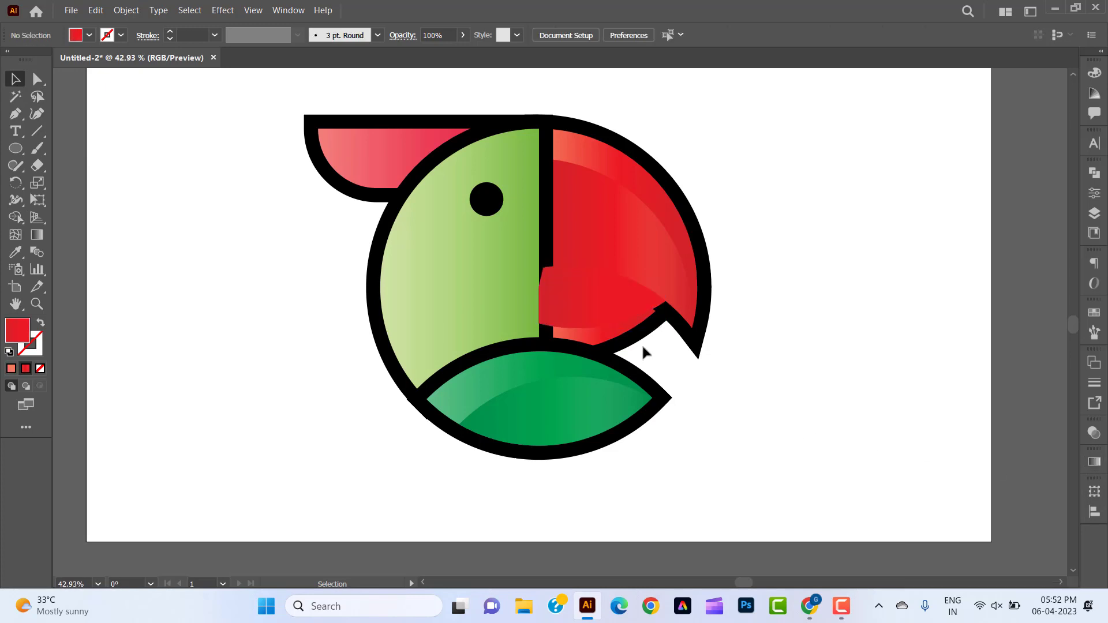
Send the lower beak shapes to the back, behind the other black outlines.
{"action": "right_click", "coordinate": [614, 315]}
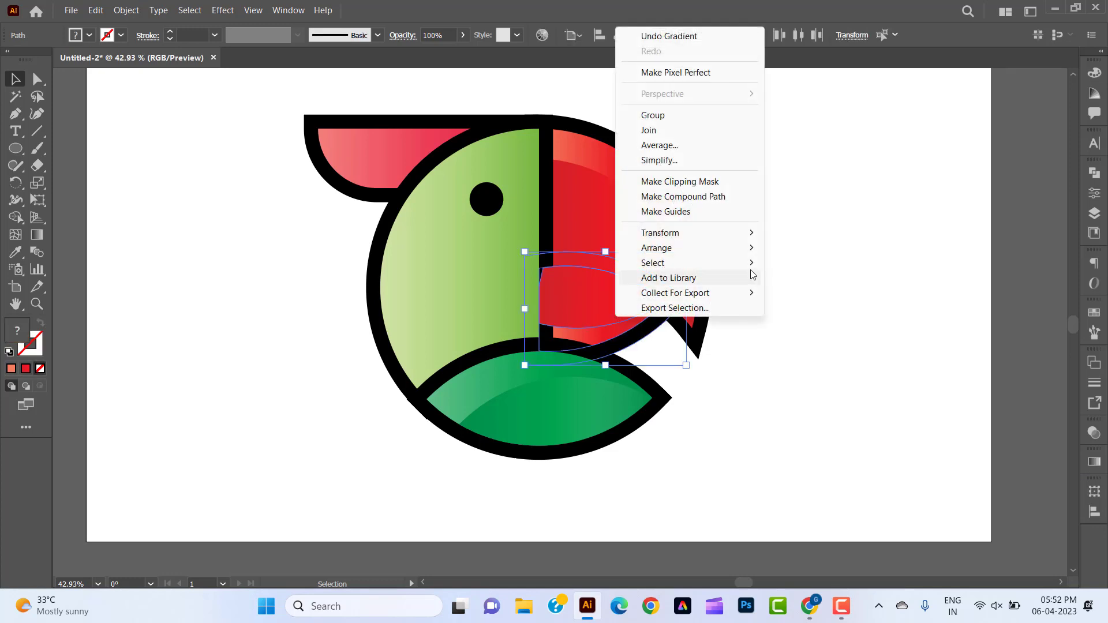
{"action": "mouse_move", "coordinate": [752, 247]}
{"action": "left_click", "coordinate": [787, 294]}
{"action": "left_click", "coordinate": [816, 348]}
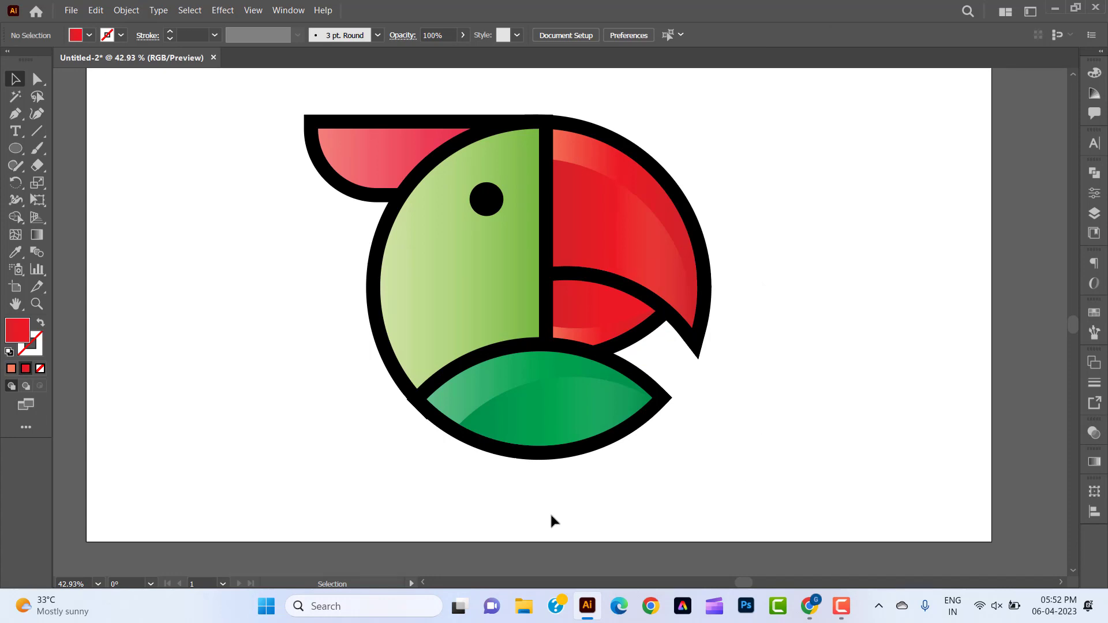
Group all the parrot artwork and center the group horizontally on the artboard.
{"action": "left_click", "coordinate": [98, 583]}
{"action": "left_click", "coordinate": [110, 574]}
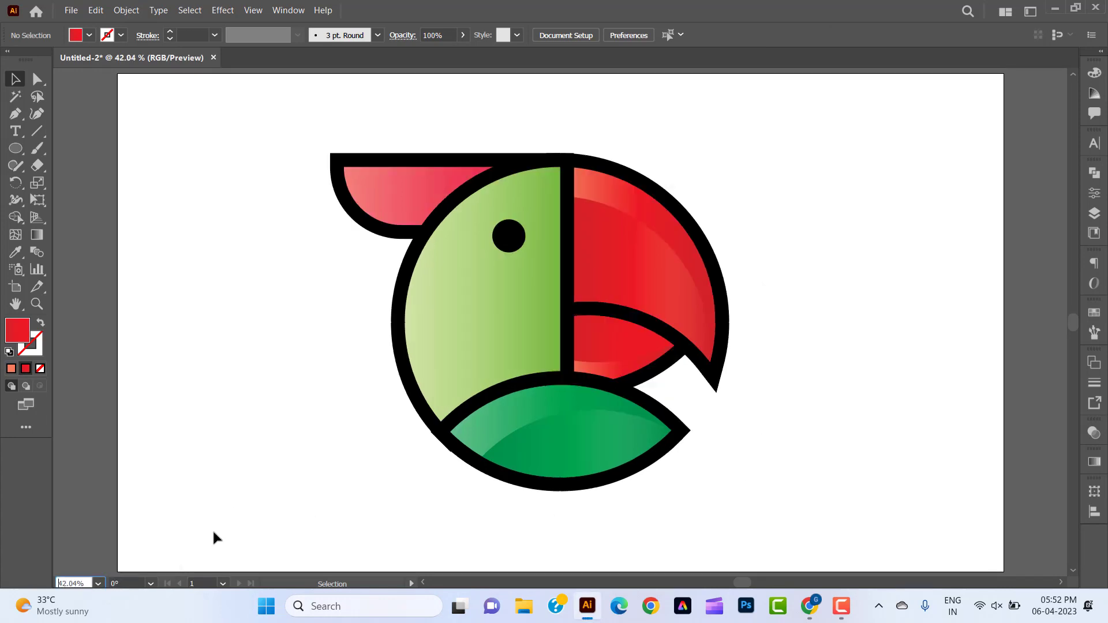
{"action": "left_click_drag", "start_coordinate": [762, 496], "coordinate": [308, 124]}
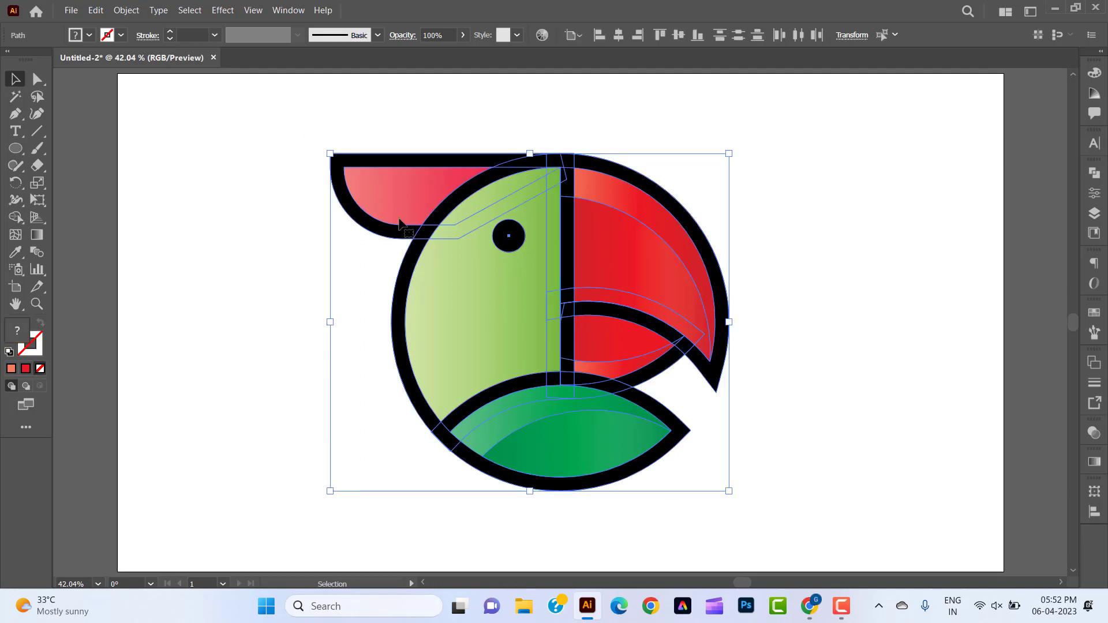
{"action": "right_click", "coordinate": [489, 248]}
{"action": "left_click", "coordinate": [516, 336]}
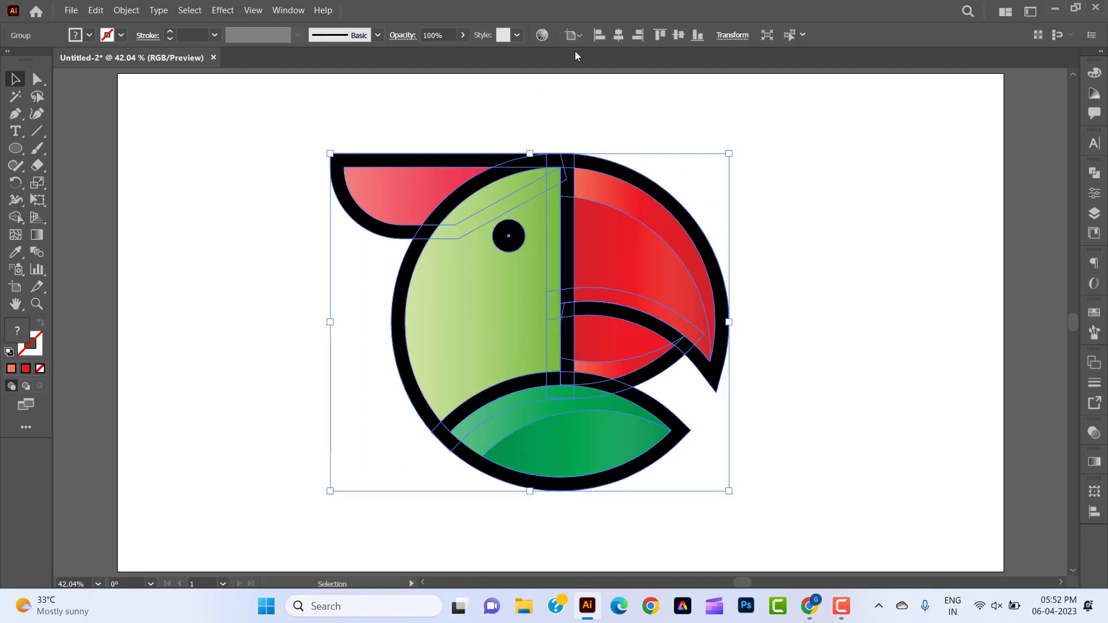
{"action": "left_click", "coordinate": [621, 37]}
{"action": "left_click", "coordinate": [836, 258]}
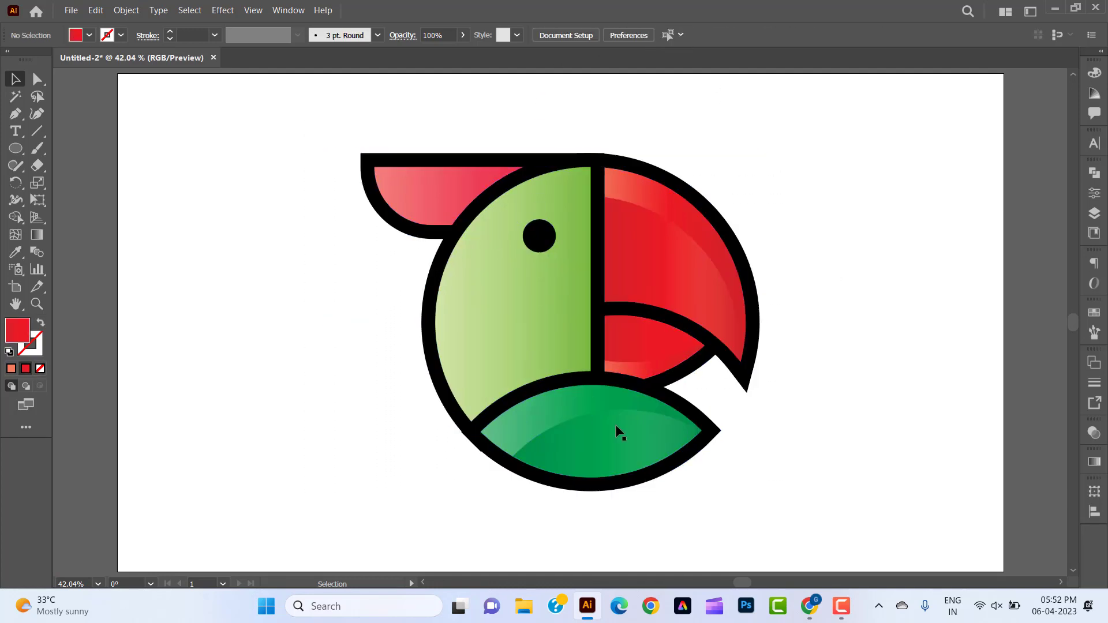
Create a 1920 × 1080 px rectangle and fill it with the white-to-black gradient preset.
{"action": "left_click_drag", "start_coordinate": [15, 149], "coordinate": [60, 152]}
{"action": "left_click", "coordinate": [252, 329]}
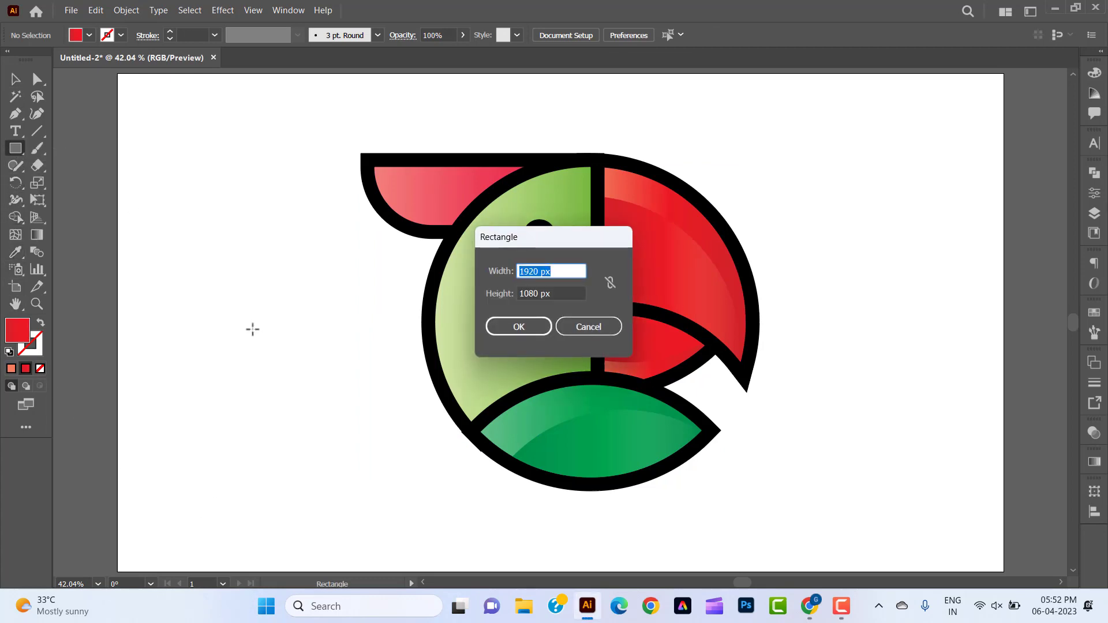
{"action": "left_click", "coordinate": [504, 329]}
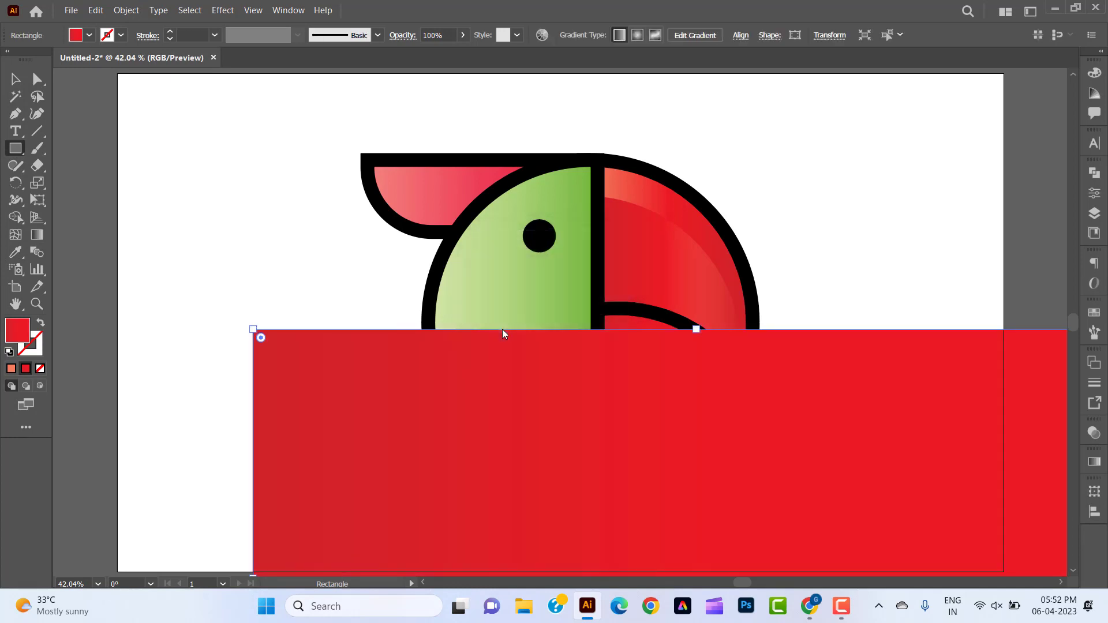
{"action": "left_click", "coordinate": [1094, 462]}
{"action": "left_click", "coordinate": [945, 422]}
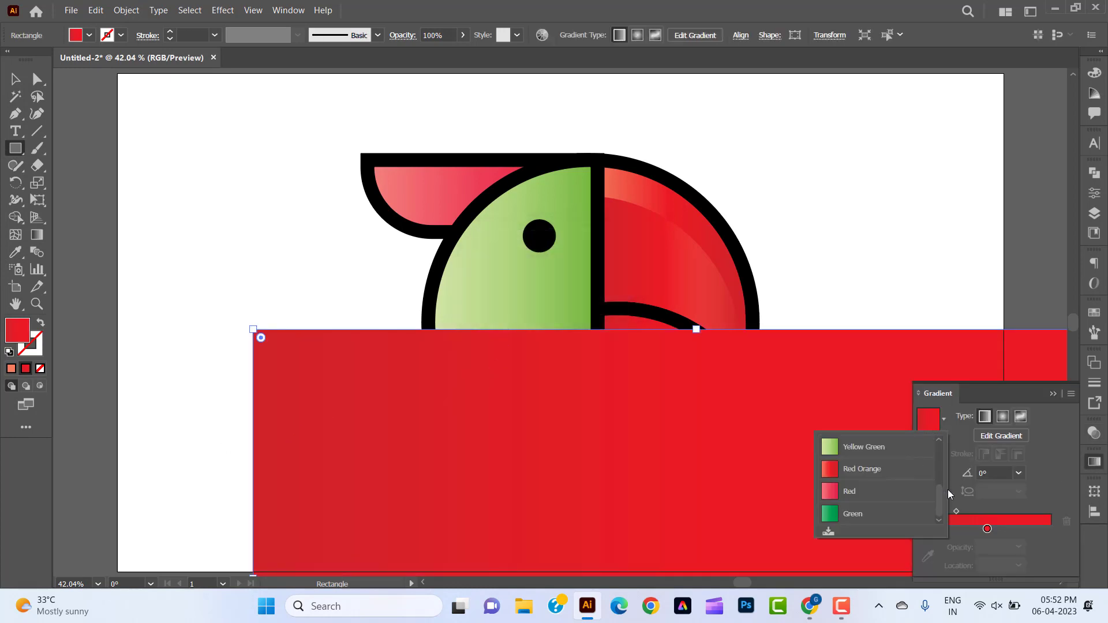
{"action": "left_click_drag", "start_coordinate": [943, 507], "coordinate": [942, 462]}
{"action": "left_click", "coordinate": [876, 455]}
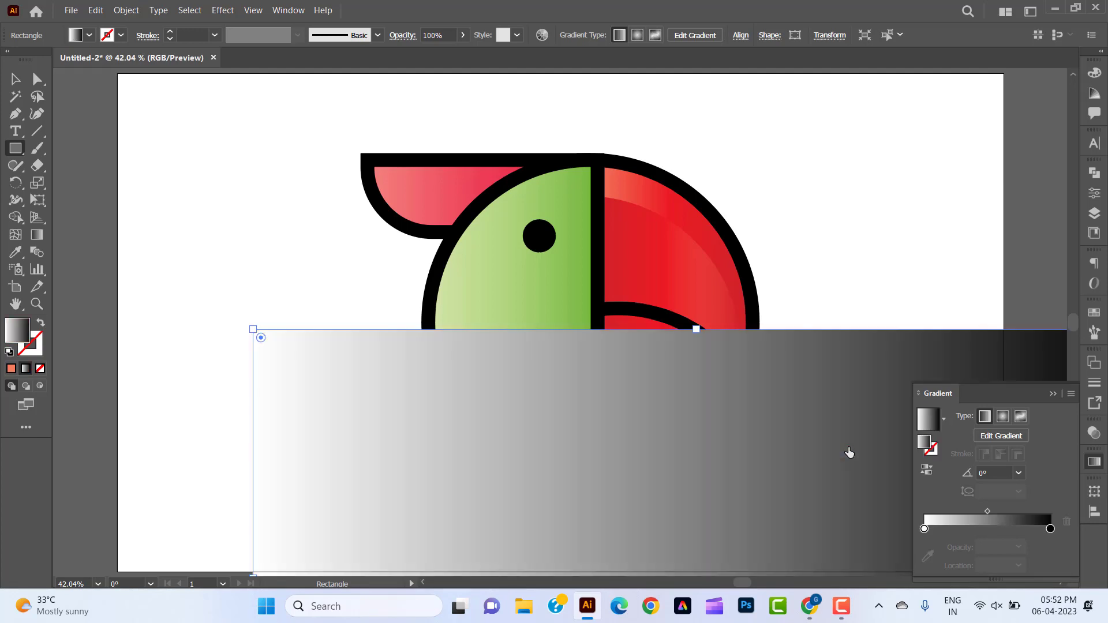
Change the rectangle gradient's black stop to light gray and make the gradient radial.
{"action": "double_click", "coordinate": [1050, 529]}
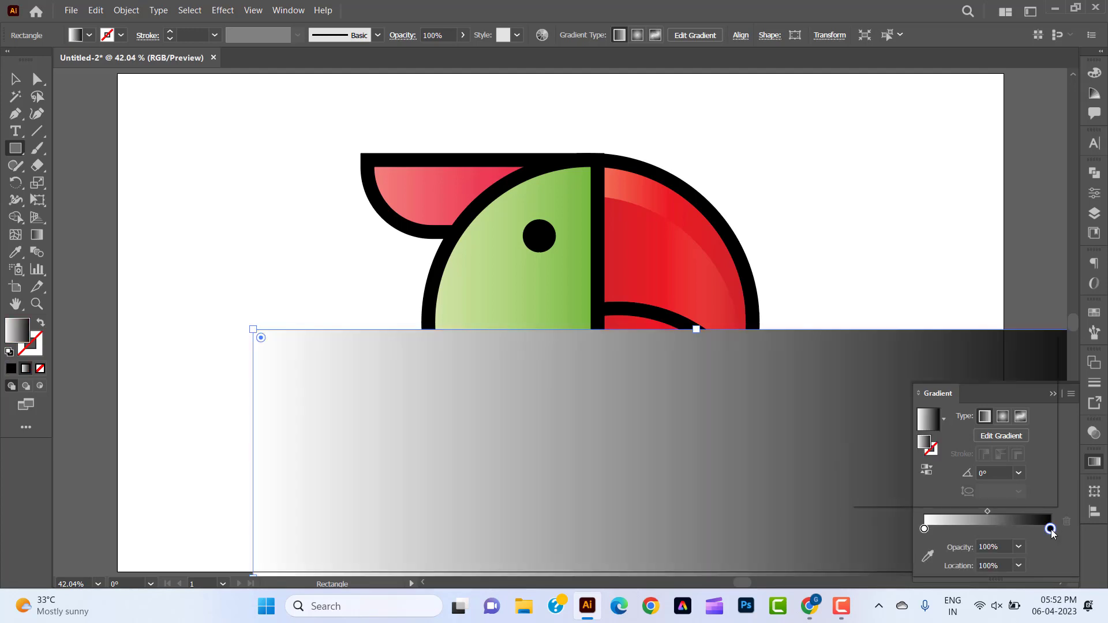
{"action": "left_click", "coordinate": [975, 401]}
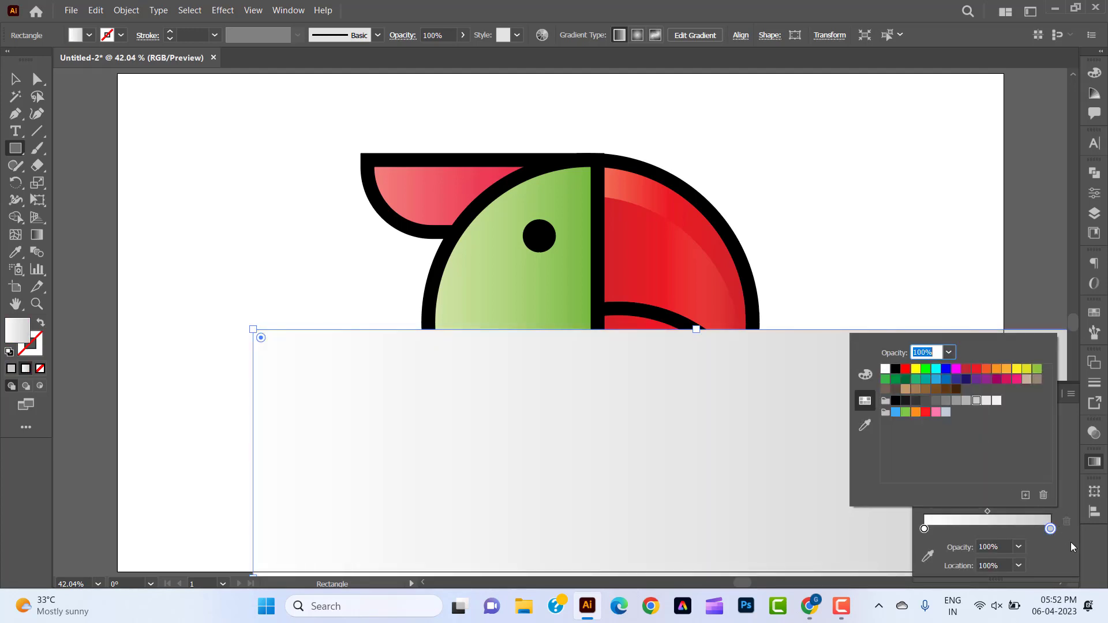
{"action": "left_click", "coordinate": [1071, 542]}
{"action": "left_click", "coordinate": [1003, 416]}
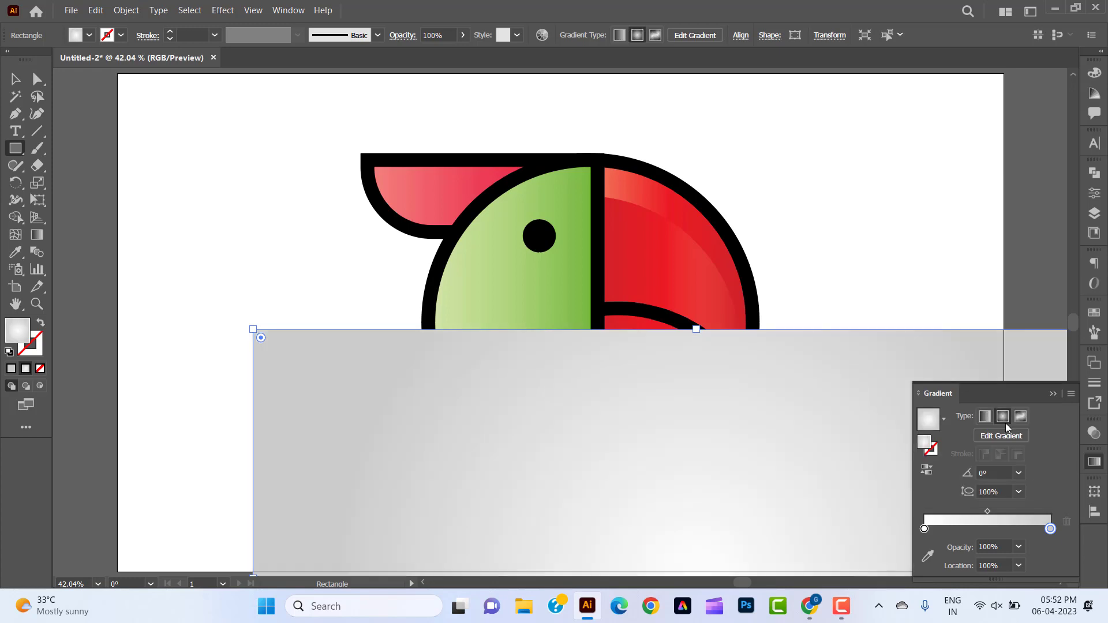
Send the gray gradient rectangle to the back, behind the parrot.
{"action": "right_click", "coordinate": [649, 483]}
{"action": "mouse_move", "coordinate": [723, 421]}
{"action": "left_click", "coordinate": [838, 460]}
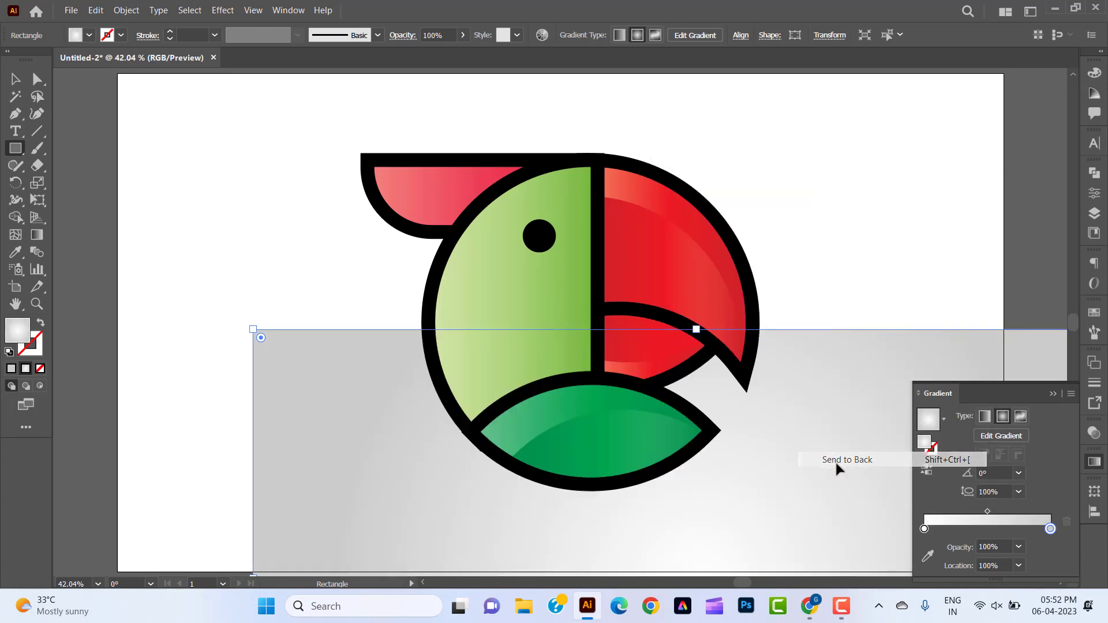
Center the background rectangle vertically and horizontally relative to the artboard.
{"action": "left_click", "coordinate": [1094, 511]}
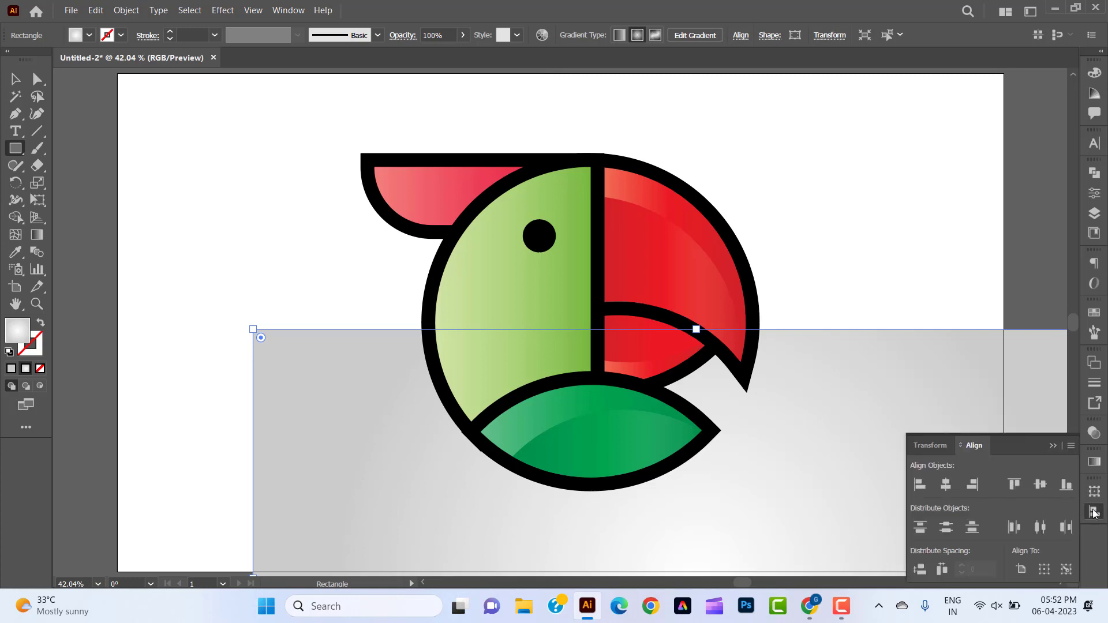
{"action": "left_click", "coordinate": [1022, 569]}
{"action": "left_click", "coordinate": [1040, 484]}
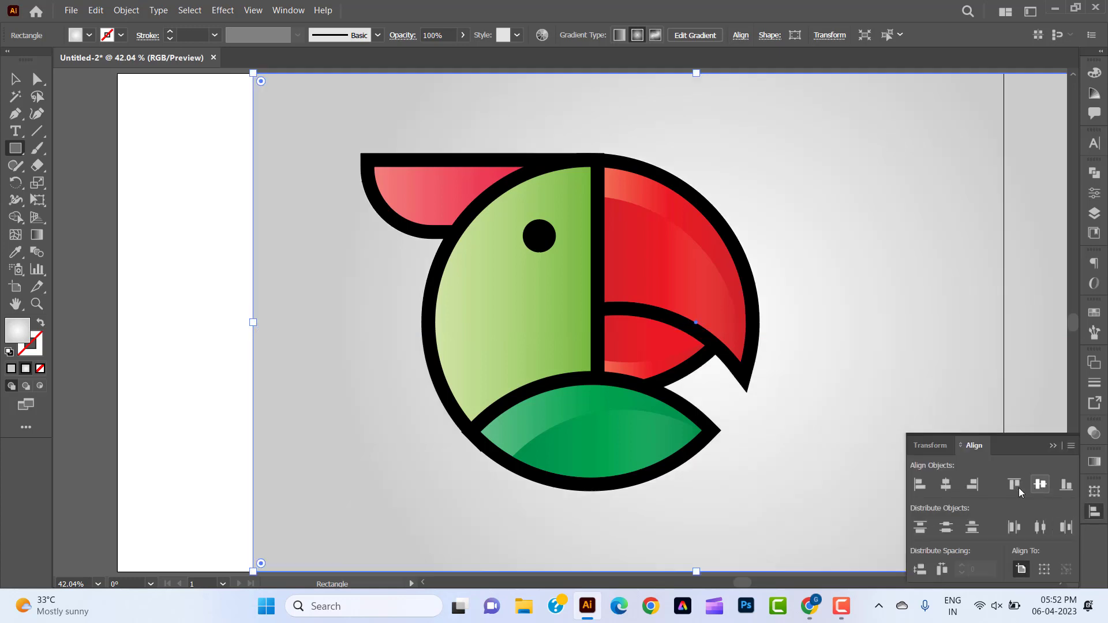
{"action": "left_click", "coordinate": [945, 485]}
{"action": "left_click", "coordinate": [1094, 511]}
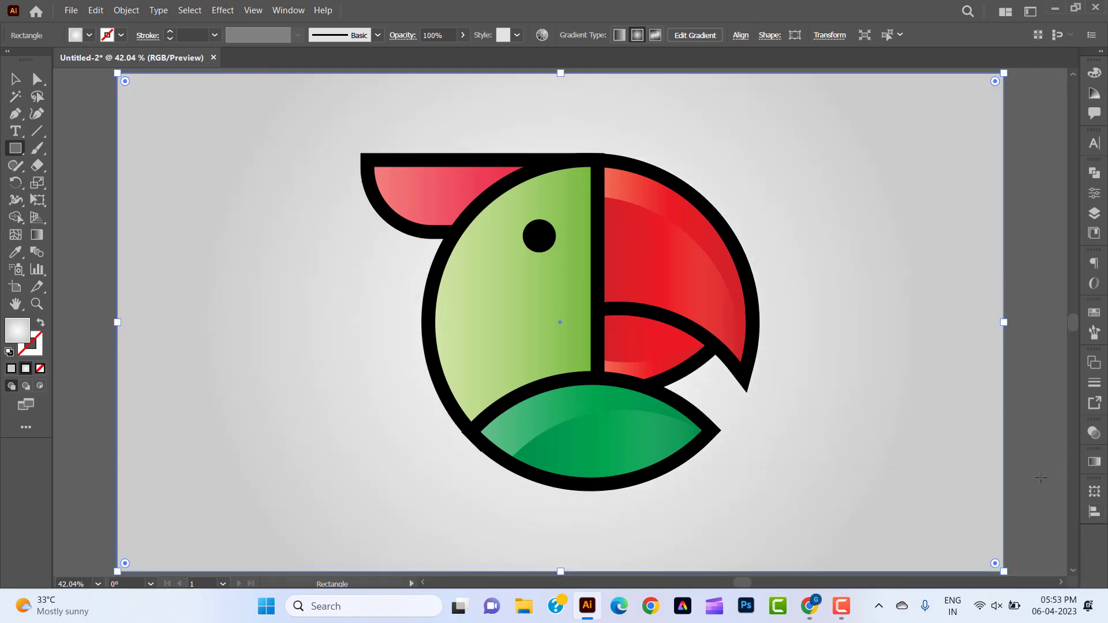
Move the white stop of the background's radial gradient to about 53% and deselect the rectangle.
{"action": "left_click", "coordinate": [15, 84]}
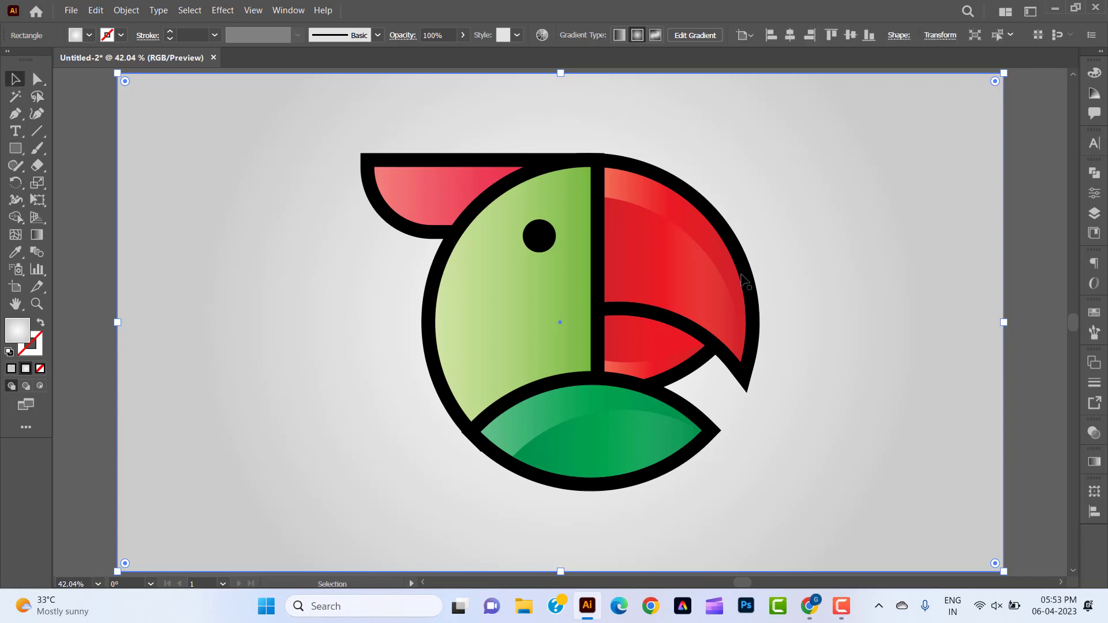
{"action": "left_click", "coordinate": [1030, 412]}
{"action": "left_click", "coordinate": [925, 394]}
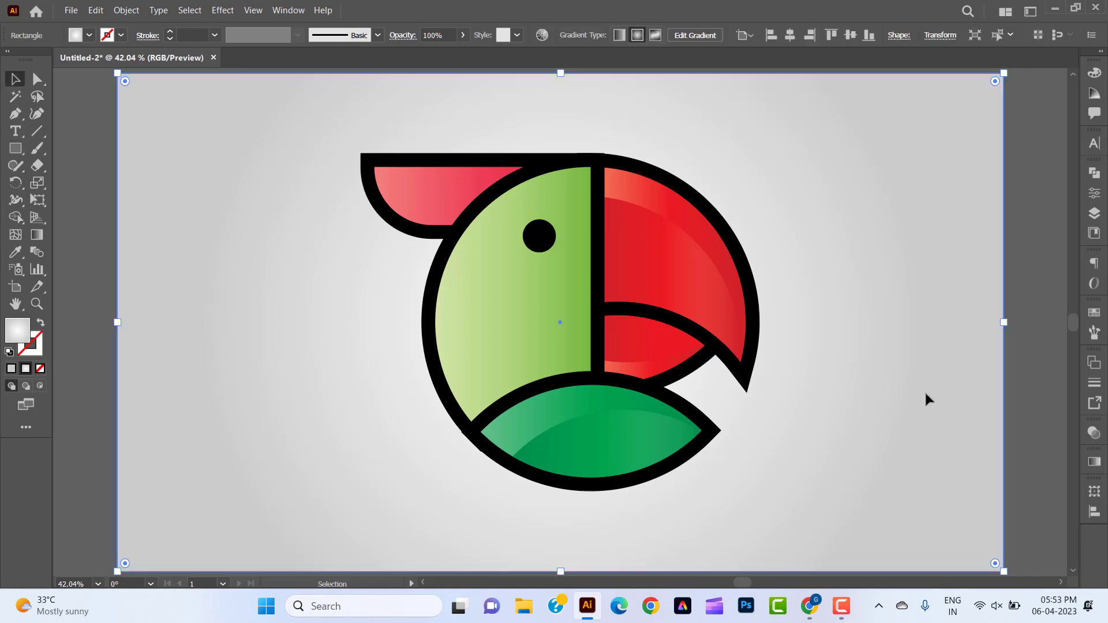
{"action": "left_click", "coordinate": [1094, 462]}
{"action": "left_click_drag", "start_coordinate": [926, 532], "coordinate": [1001, 532]}
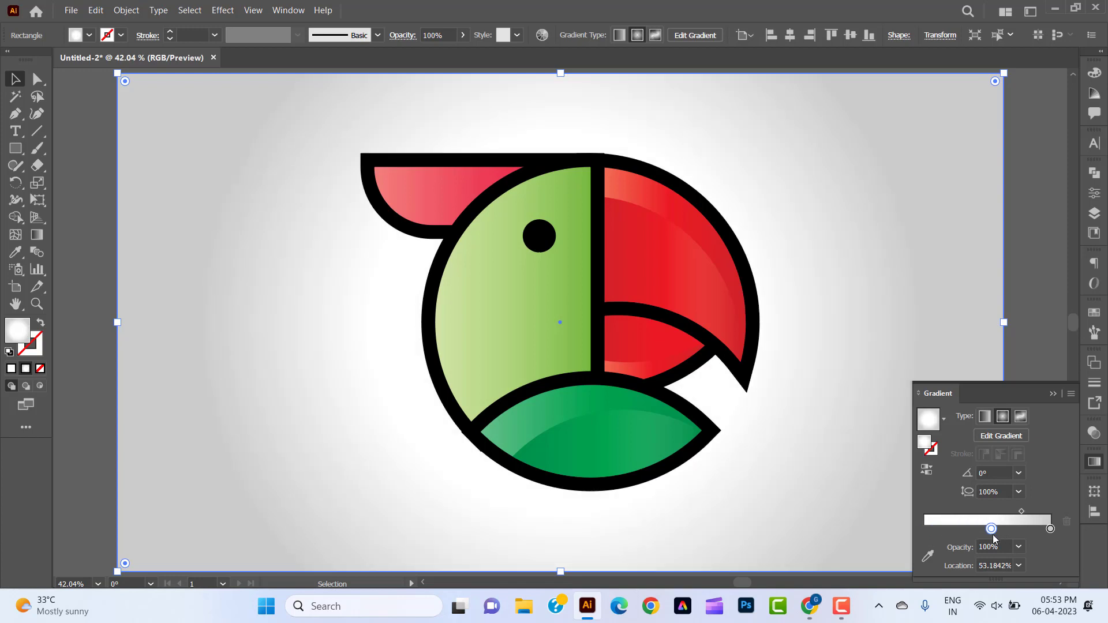
{"action": "left_click", "coordinate": [1094, 462]}
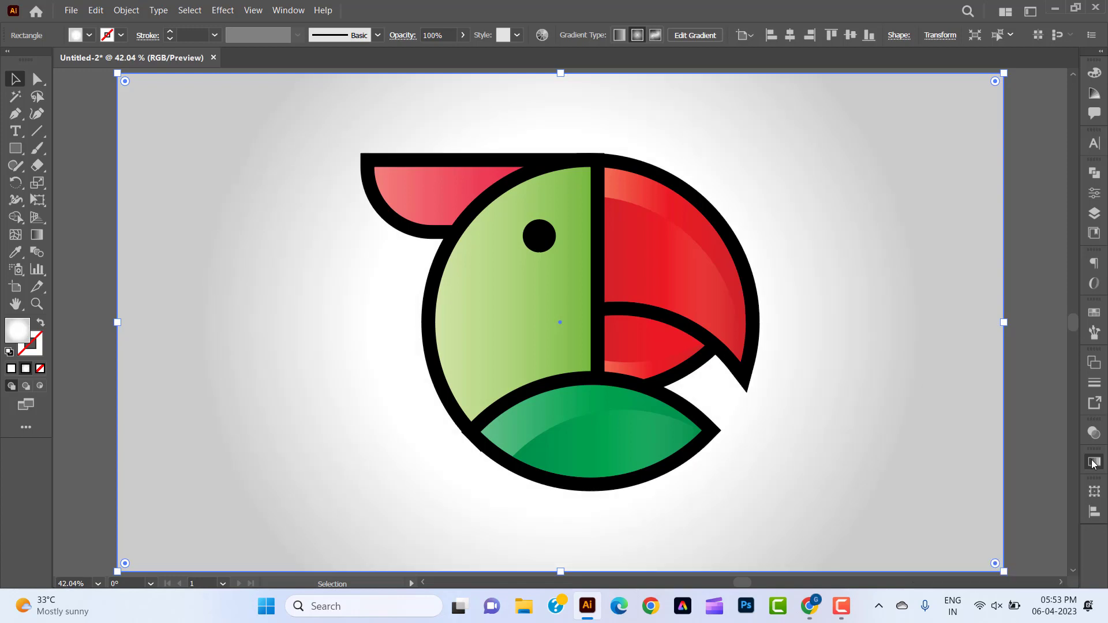
{"action": "left_click", "coordinate": [94, 398]}
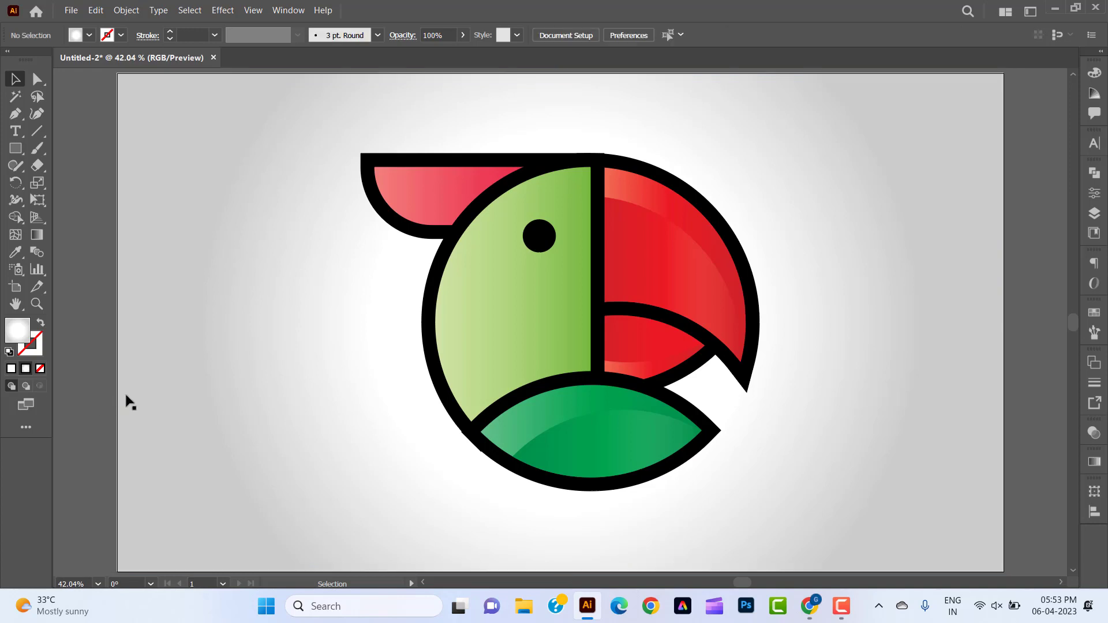
{"action": "left_click", "coordinate": [98, 584]}
{"action": "left_click", "coordinate": [107, 567]}
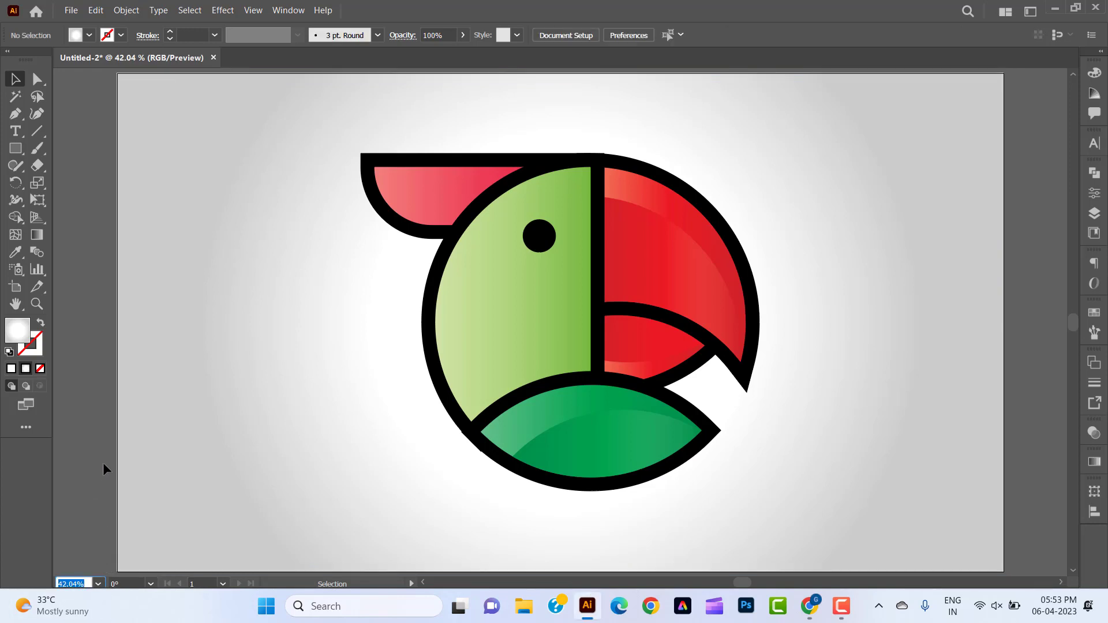